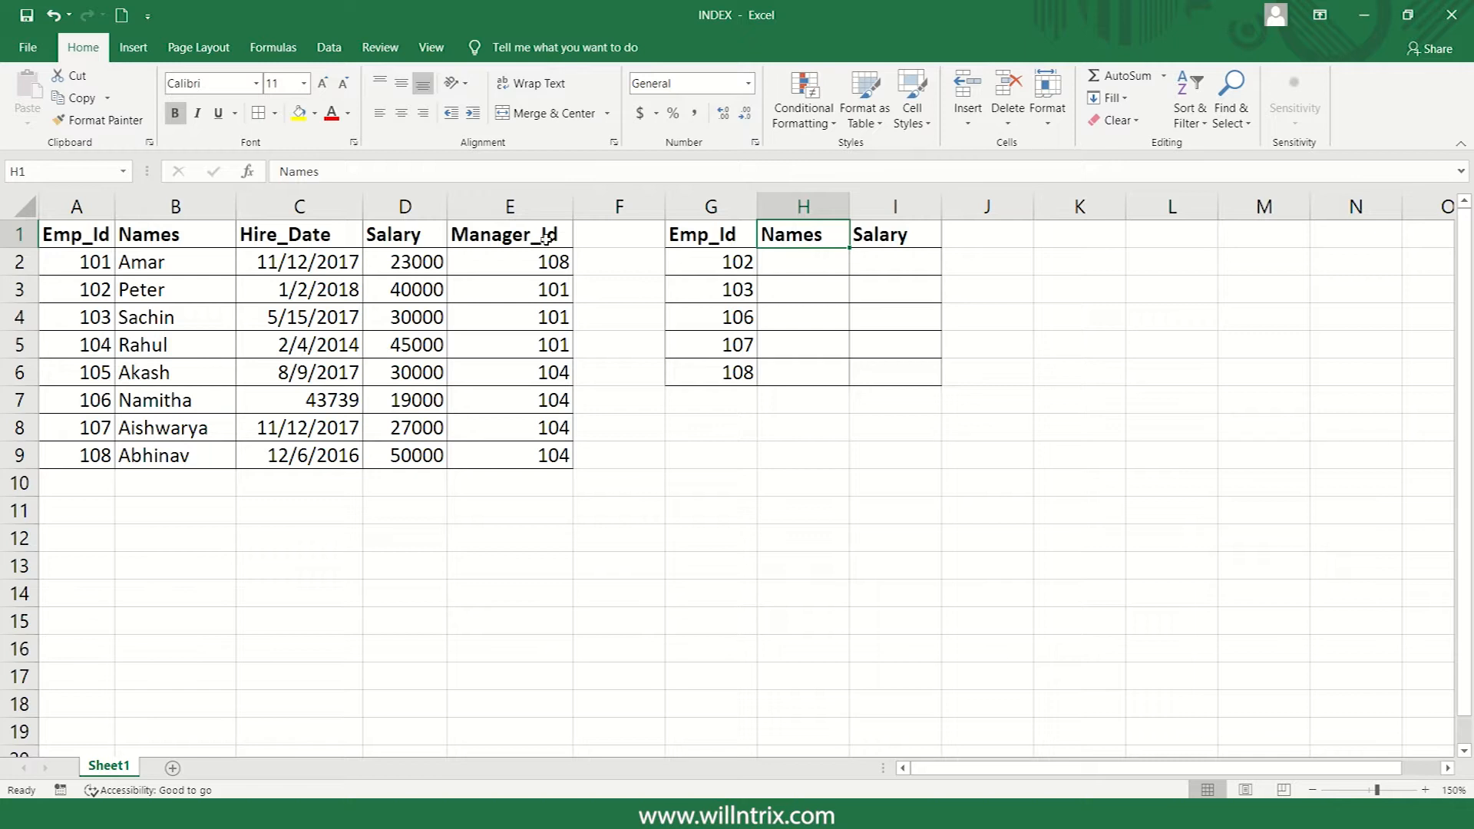
Step: Examine the employee table in A1:E9 and the Emp_Id, Names and Salary lookup table beside it
left_click(99, 230)
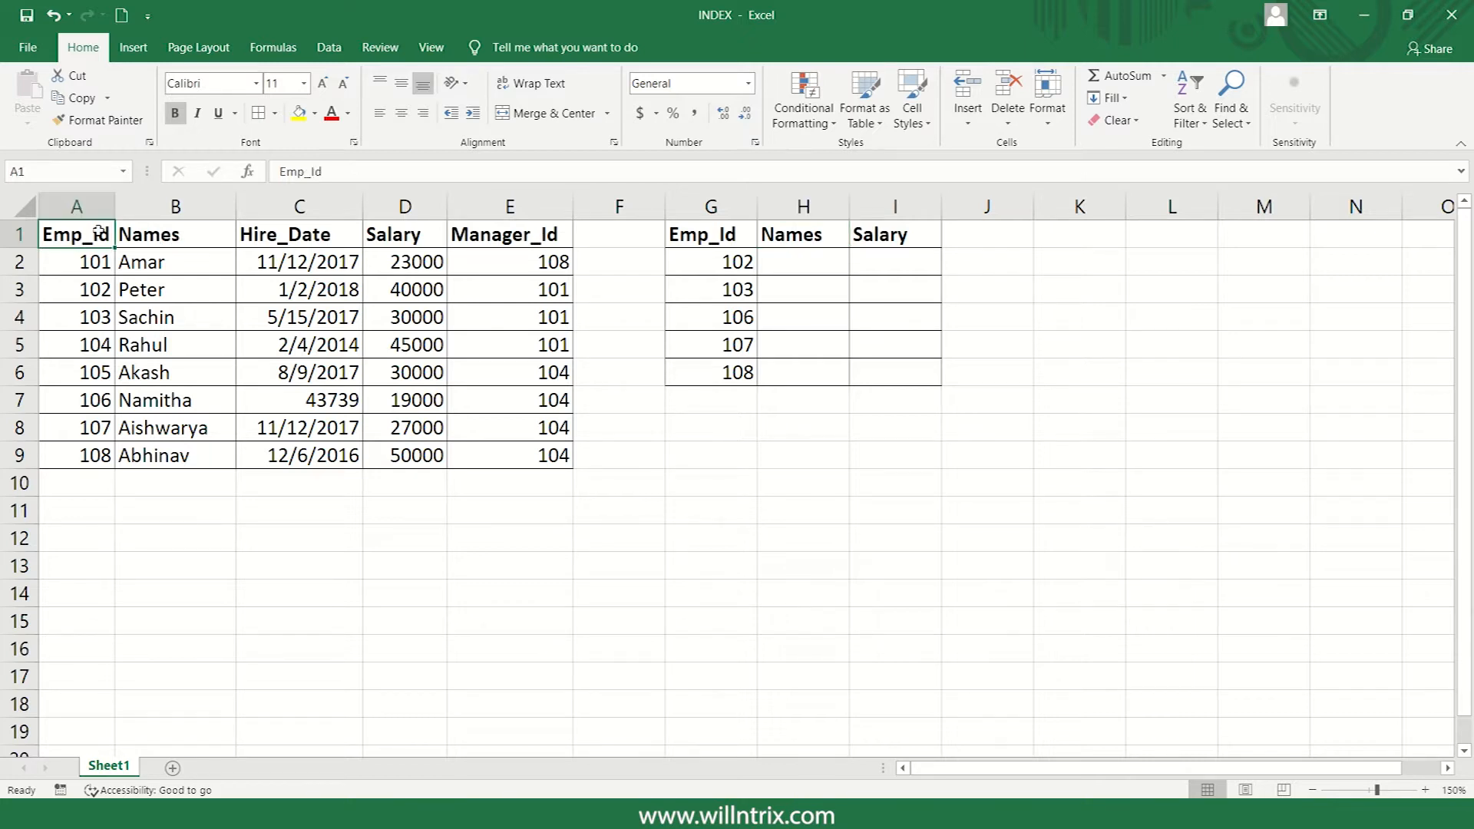
key("ctrl+a")
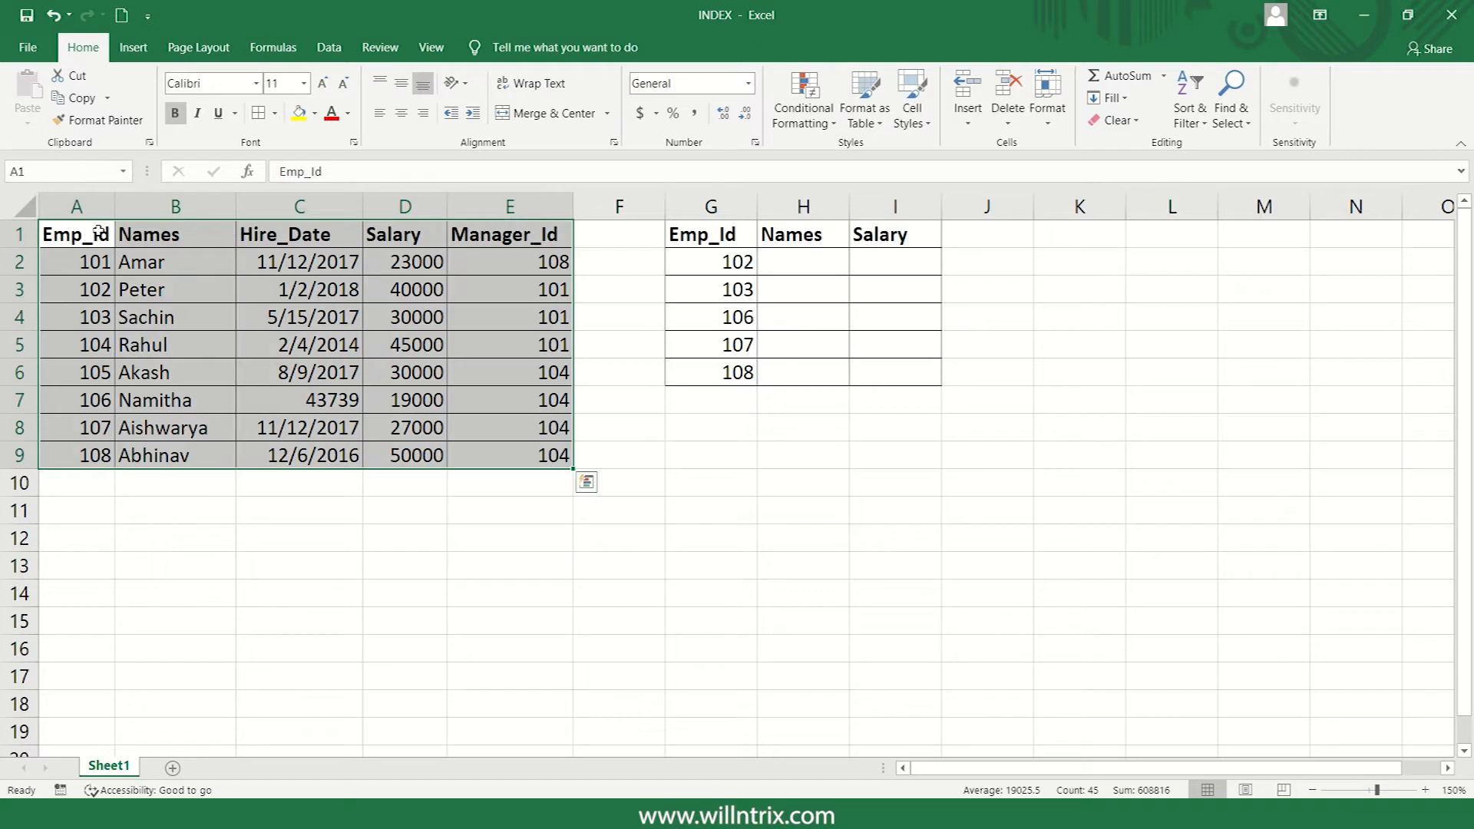
left_click(204, 286)
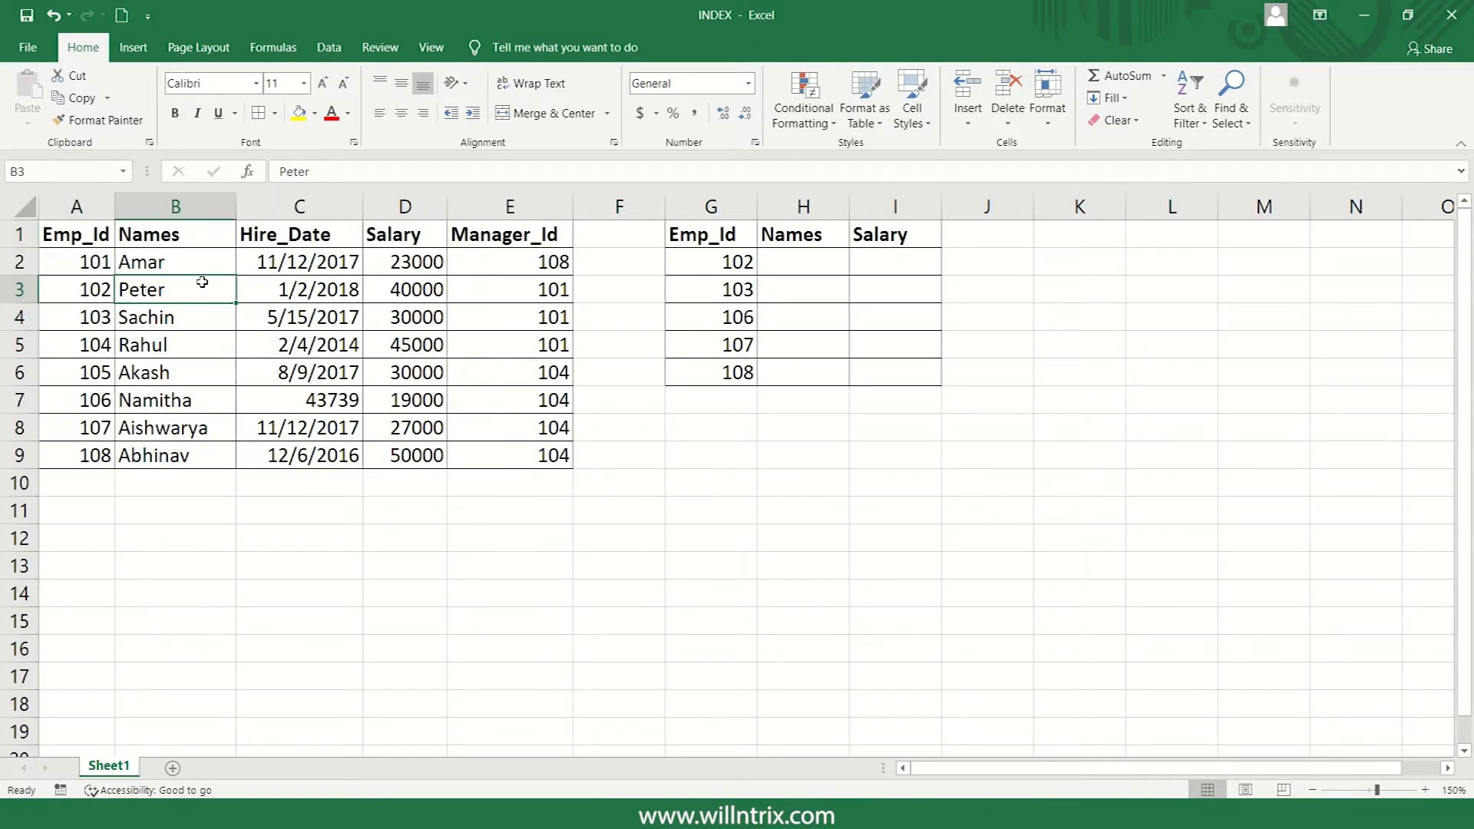
left_click(287, 244)
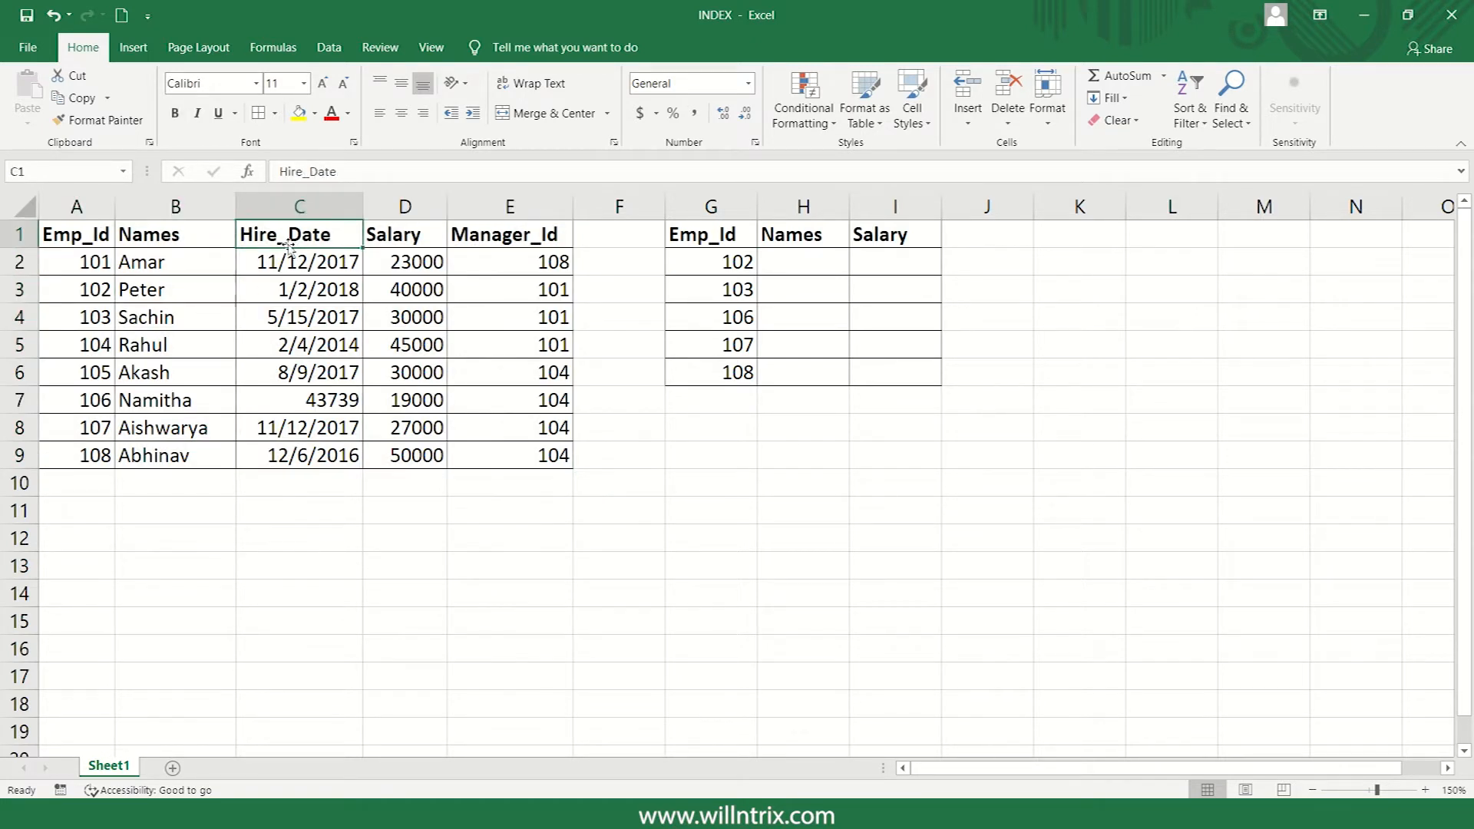
left_click(734, 234)
key("ctrl+shift+Down")
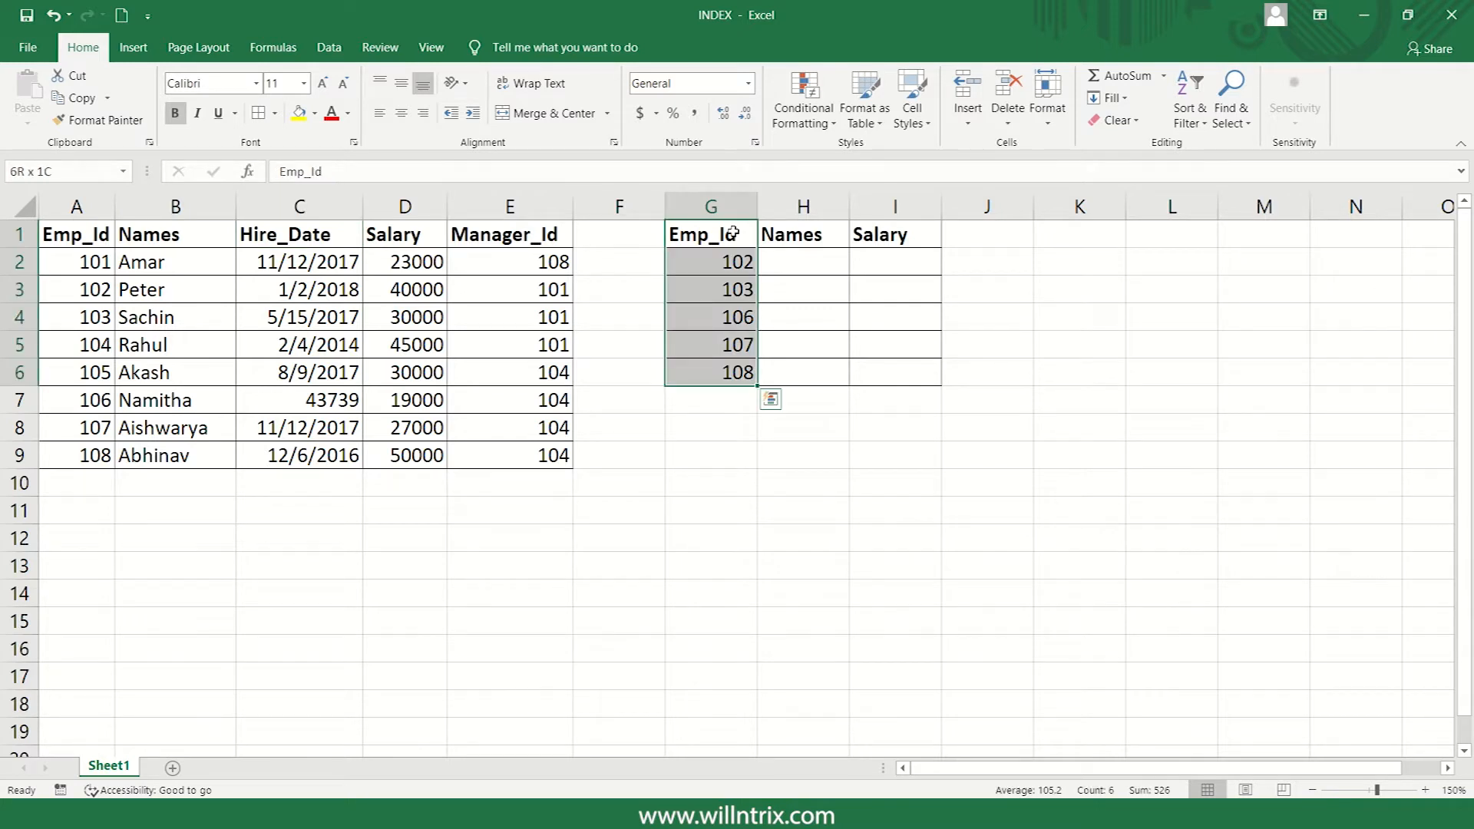
key("shift+Right")
key("shift+Right")
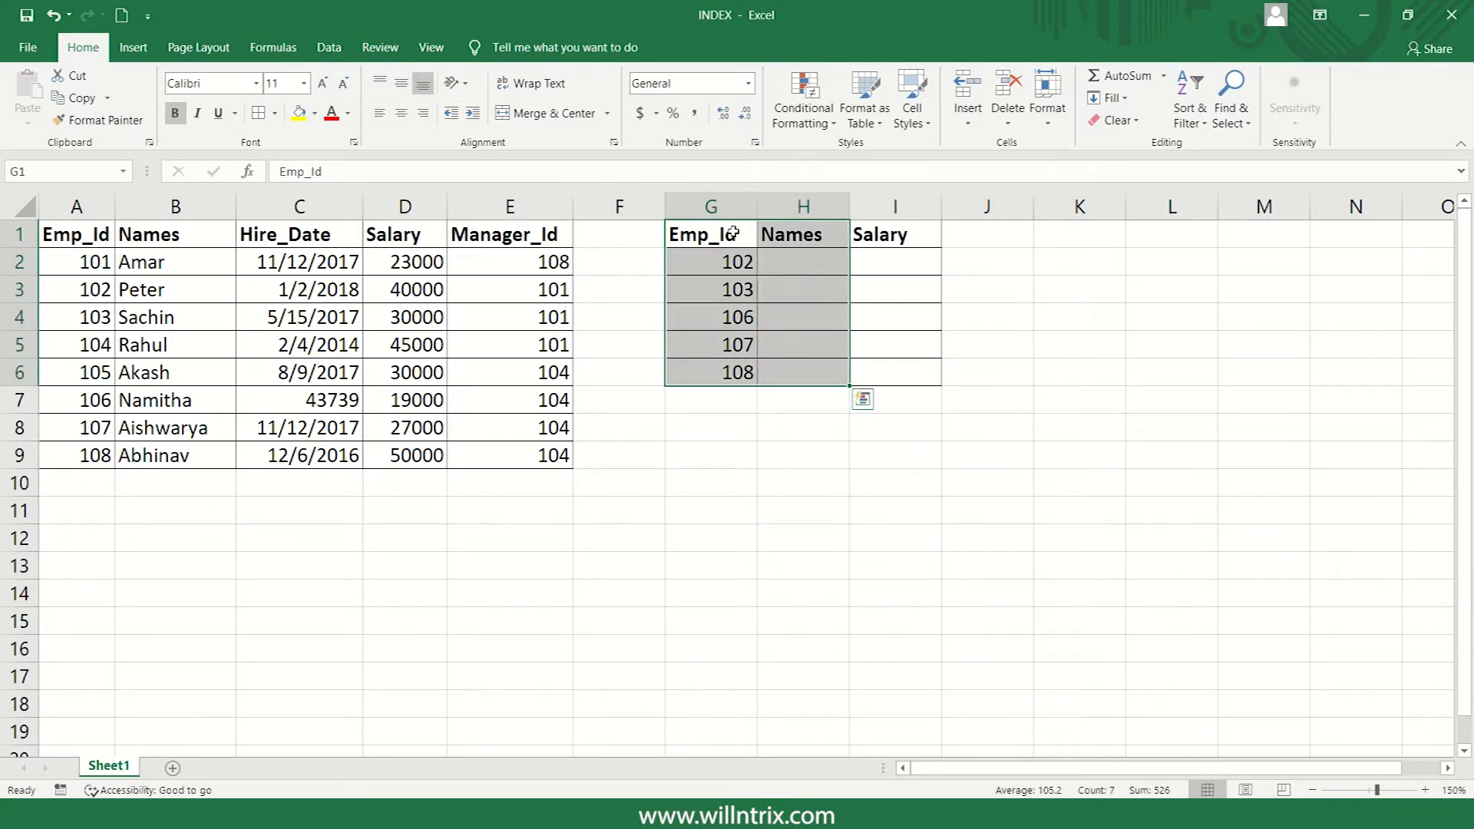
left_click(733, 232)
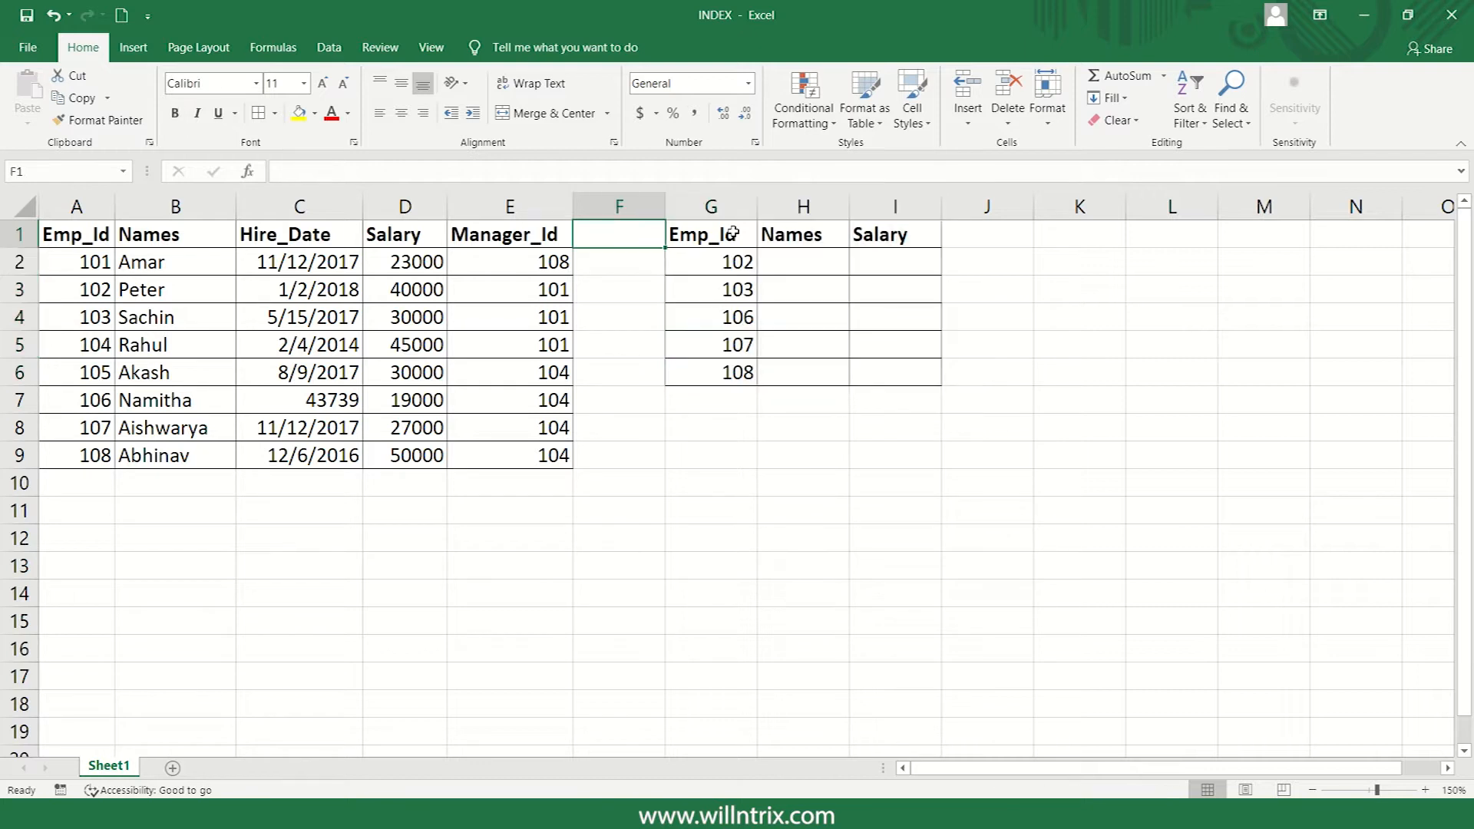
key("ctrl+shift+Down")
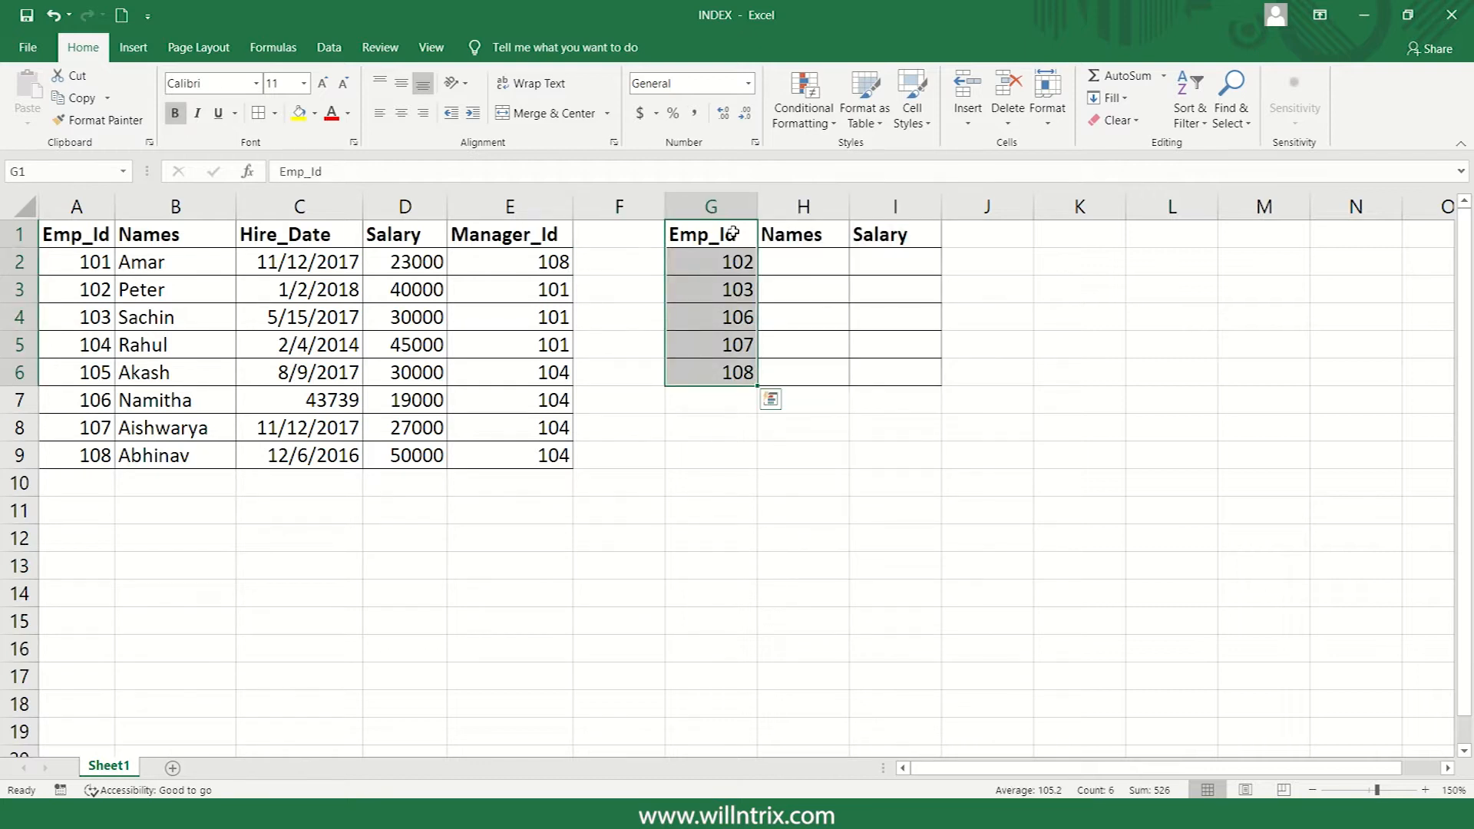
Step: Enter an INDEX formula in H2 over A1:E9 with row number 3 and column number 2
key("Right")
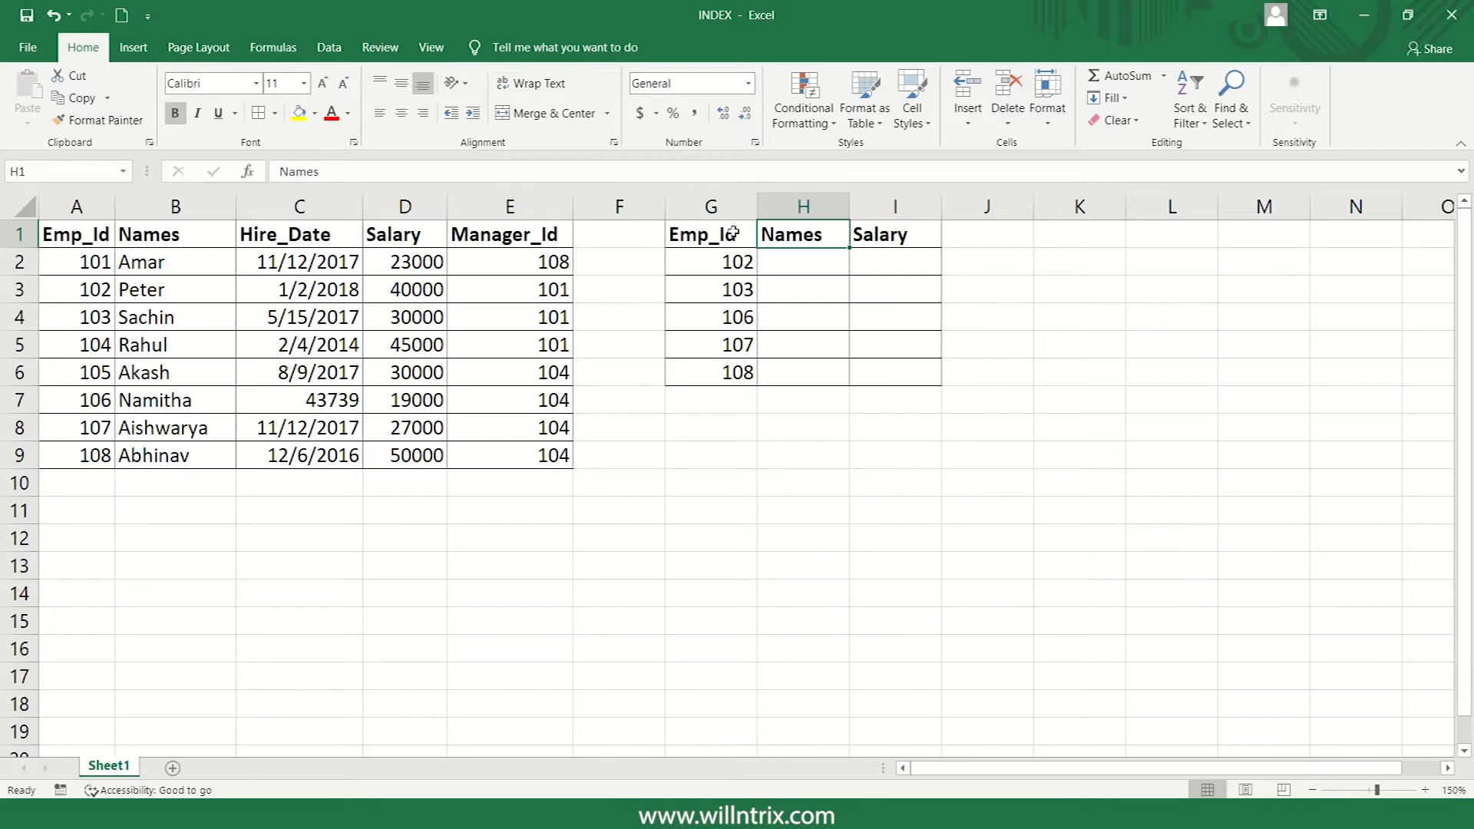
key("Down")
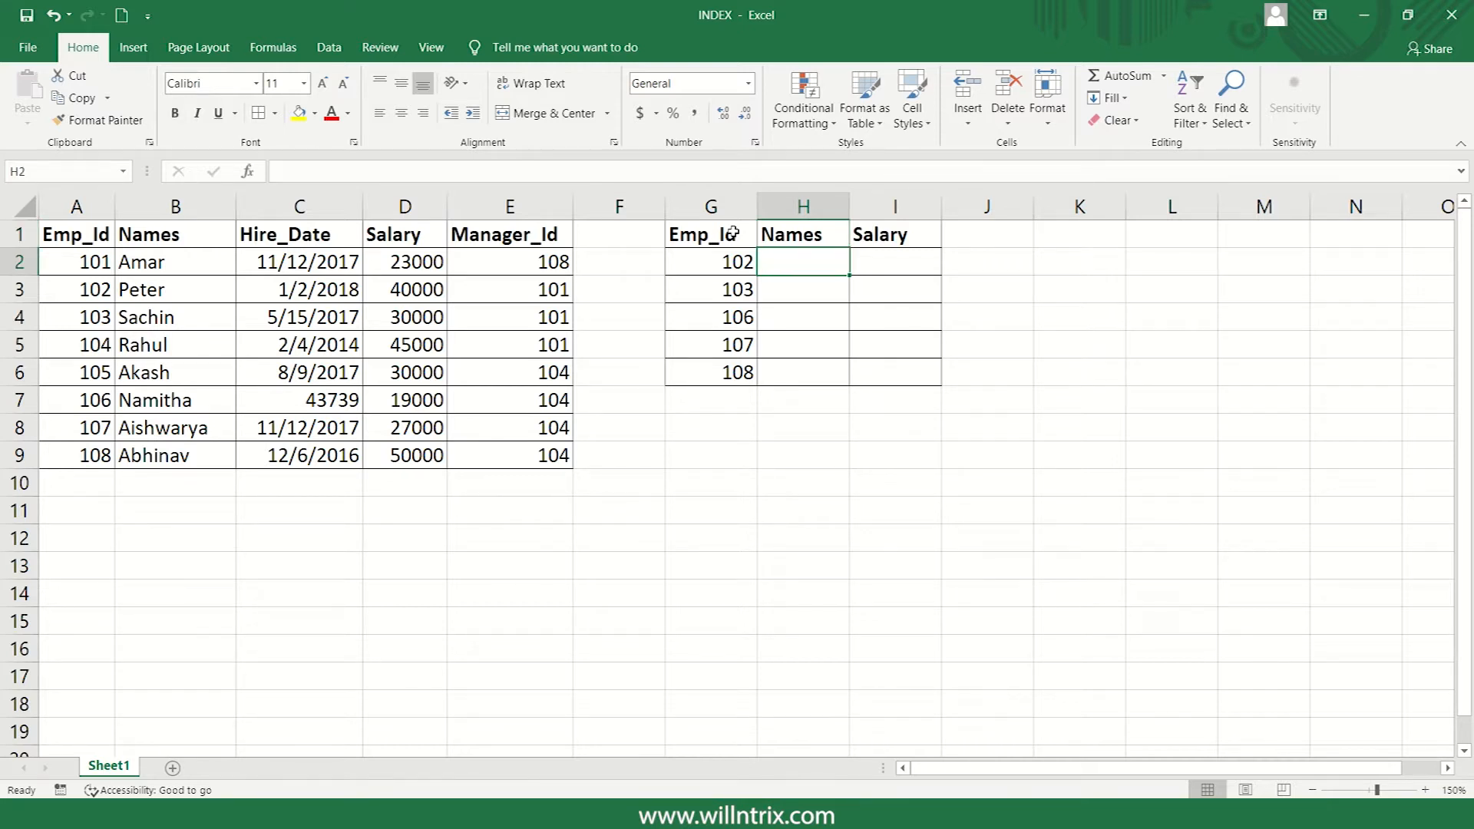
type("=inde")
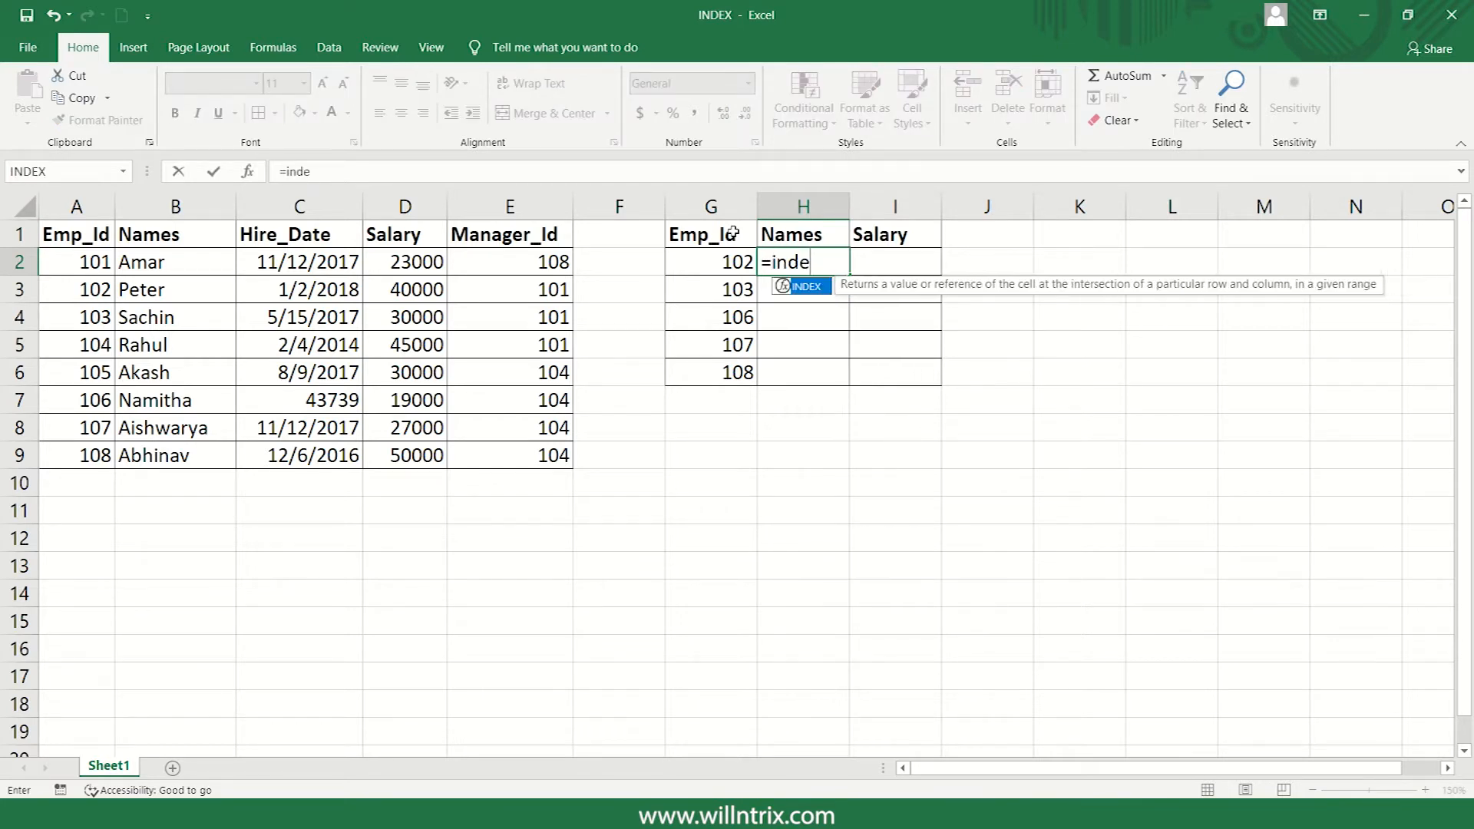
key("Tab")
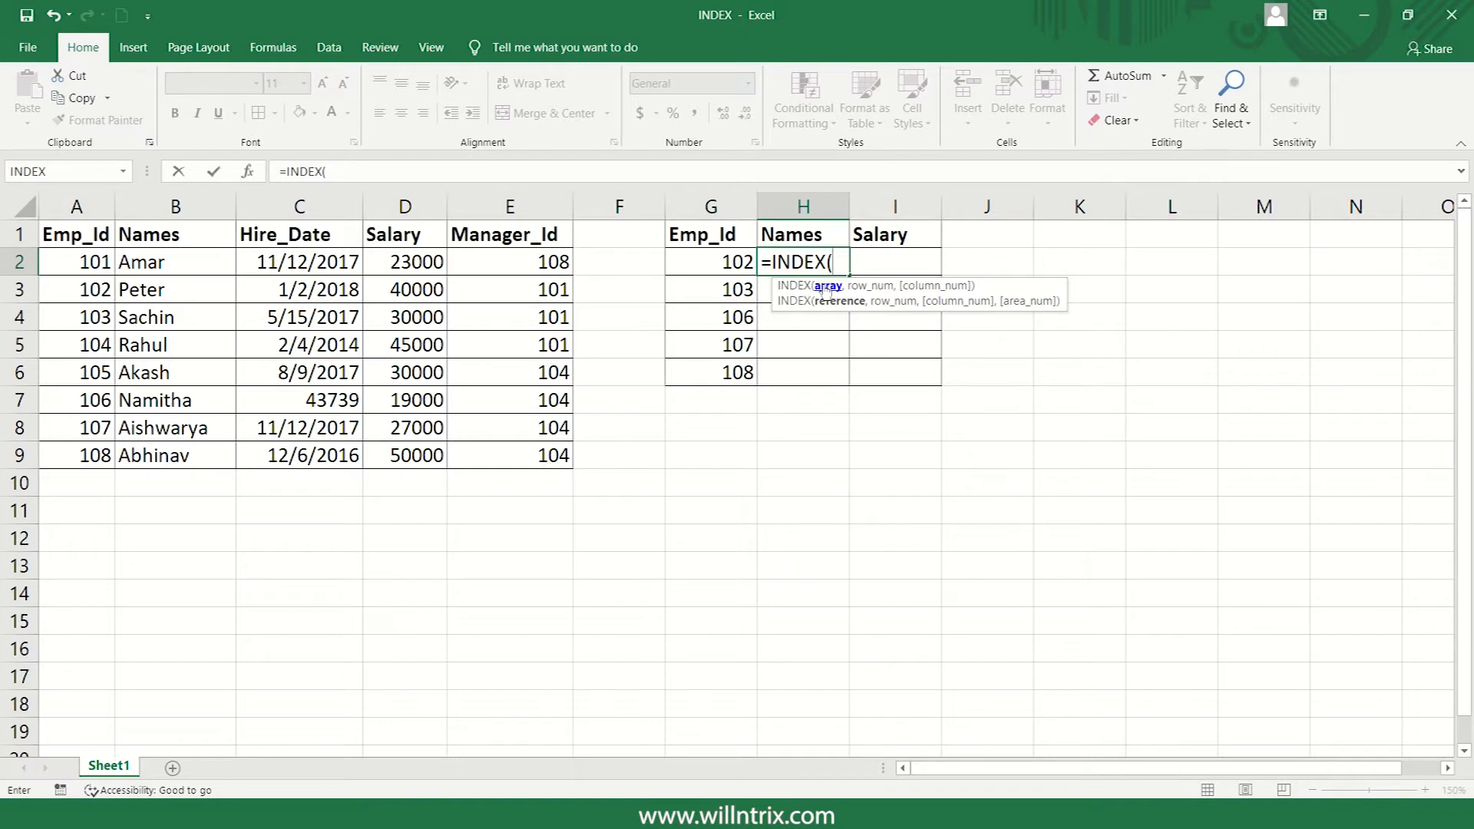
left_click(80, 236)
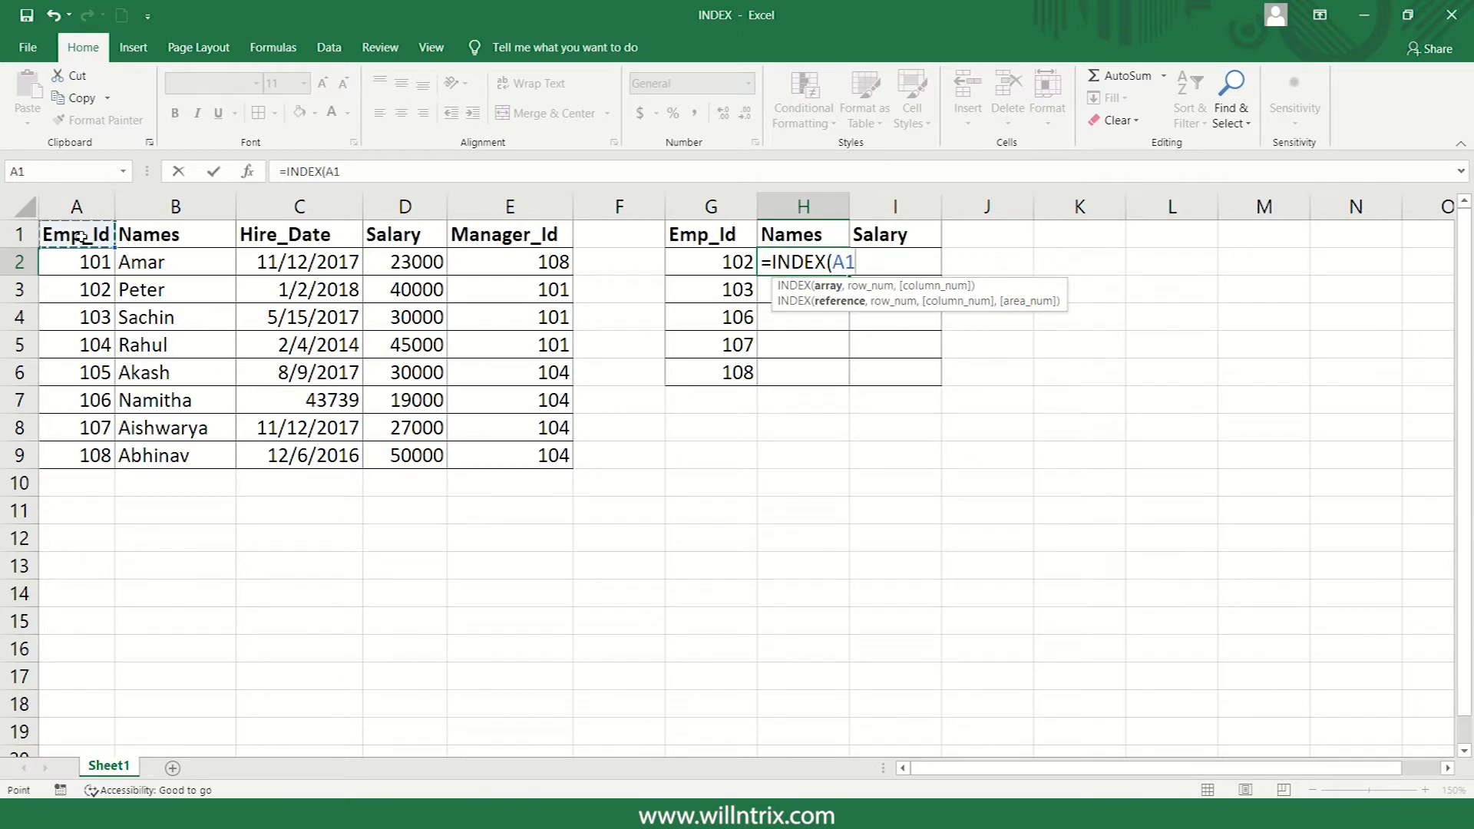
key("ctrl+shift+Right")
key("ctrl+shift+Down")
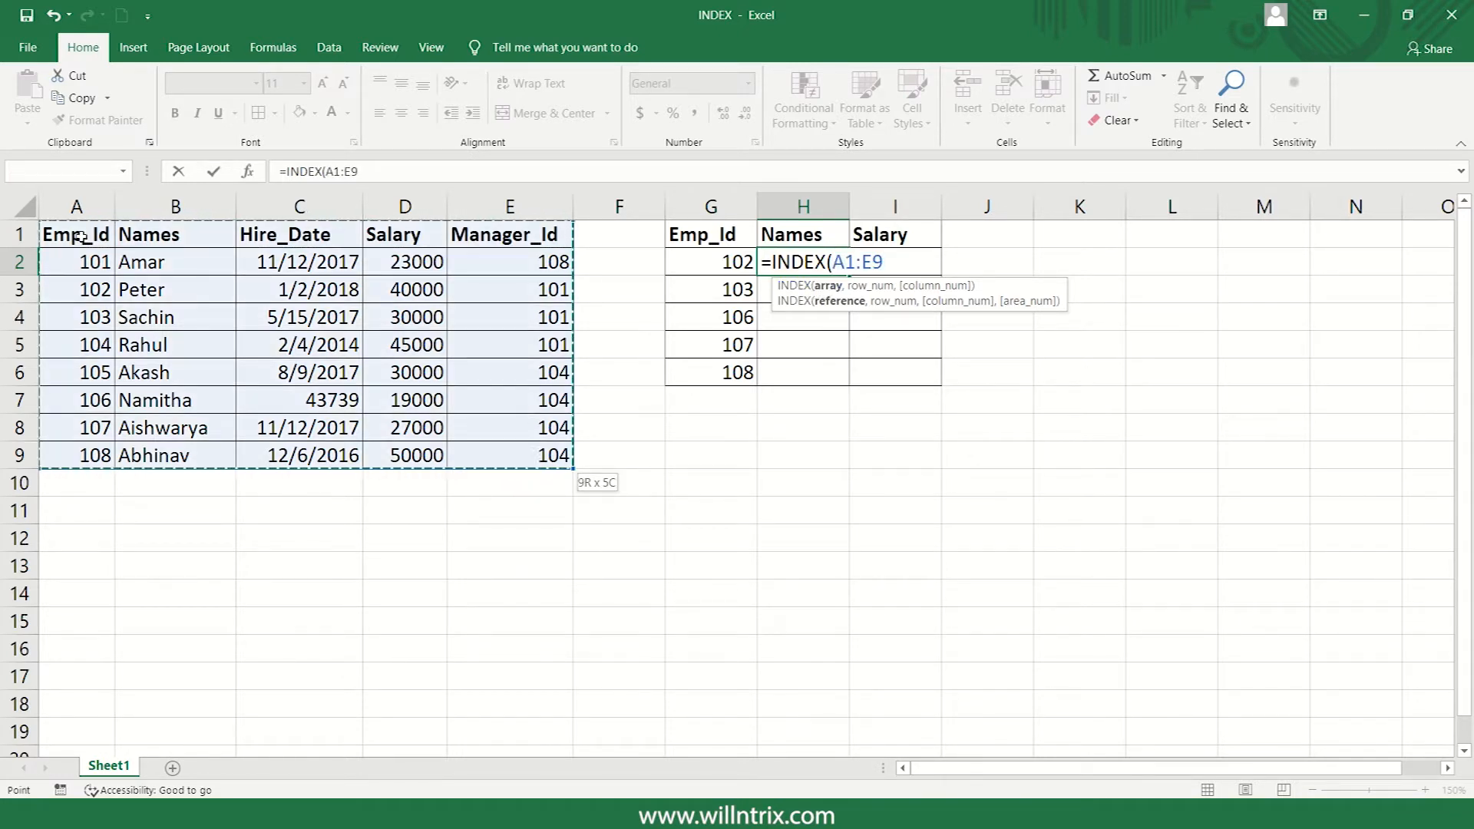
type(",")
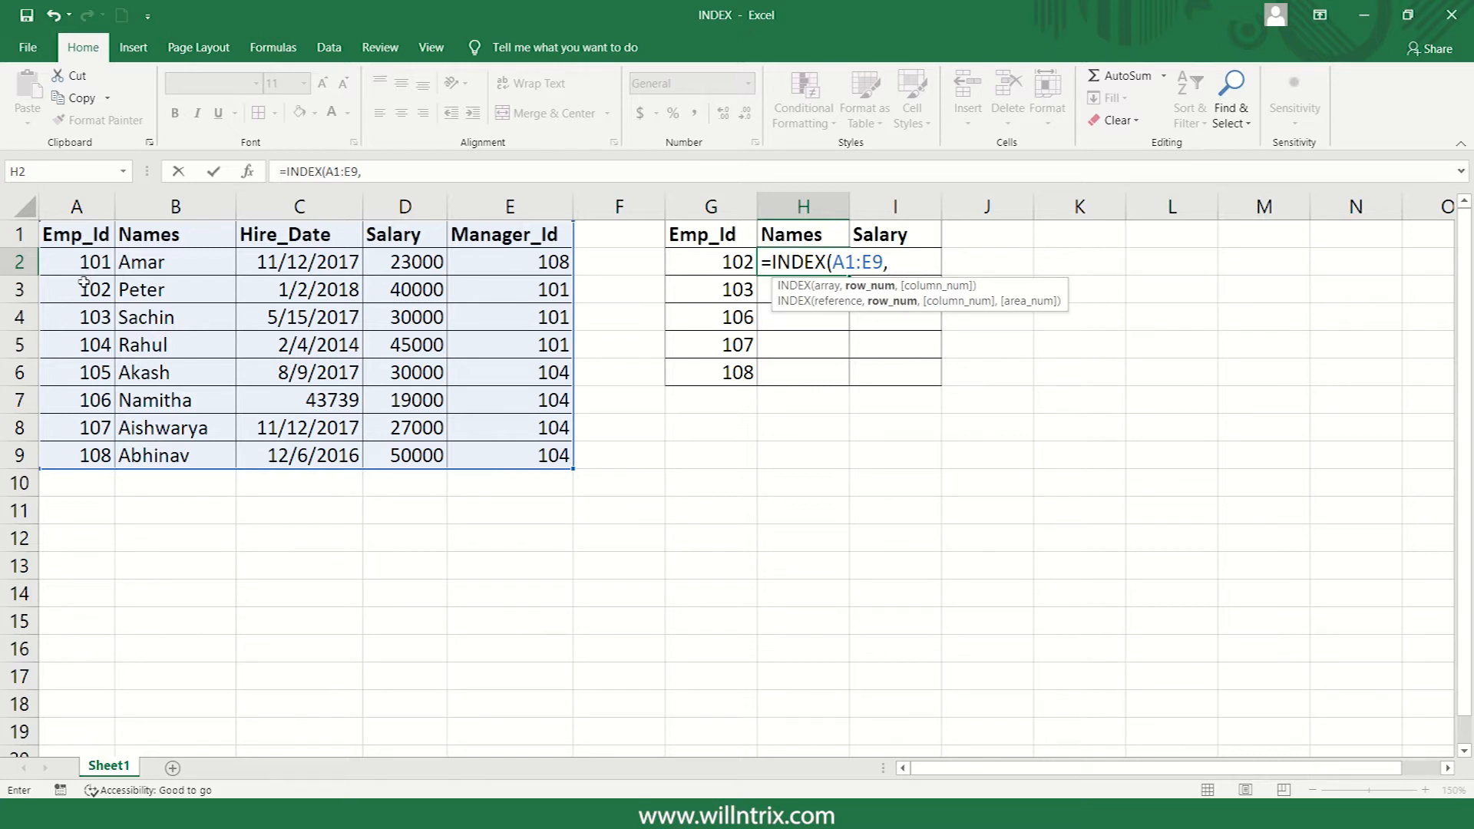
type("3,")
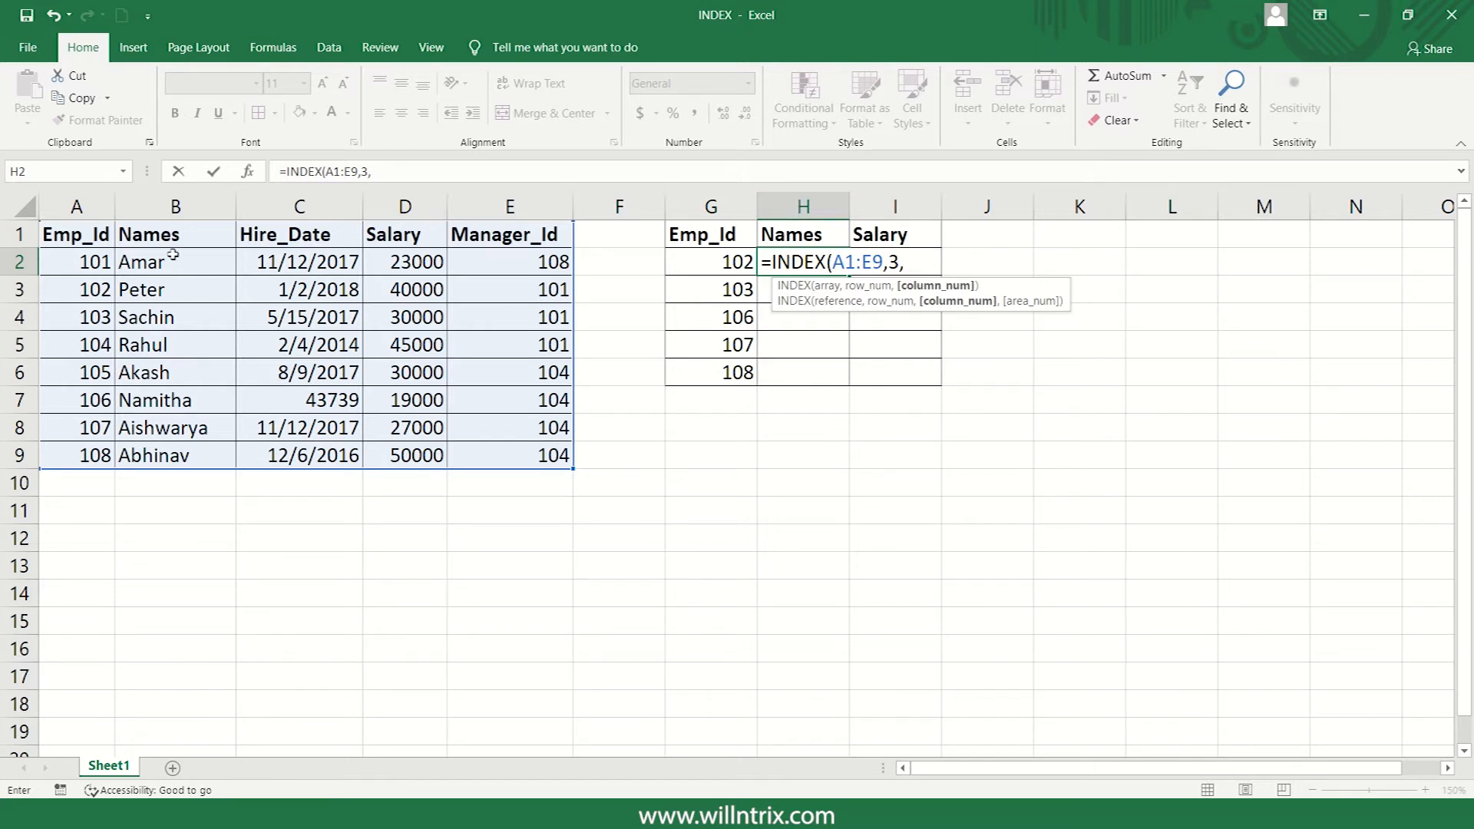
type("2")
key("Return")
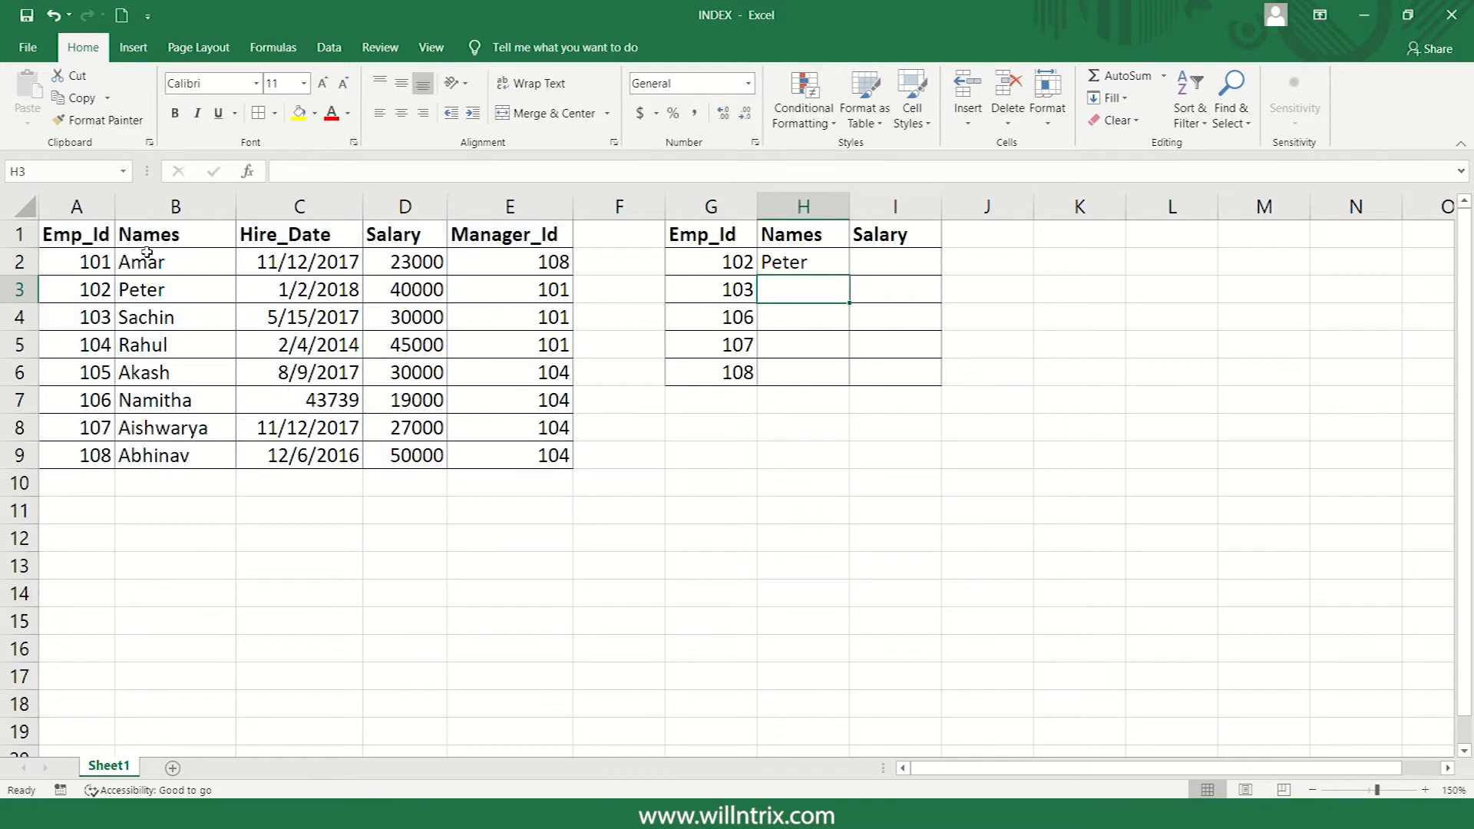
left_click(820, 258)
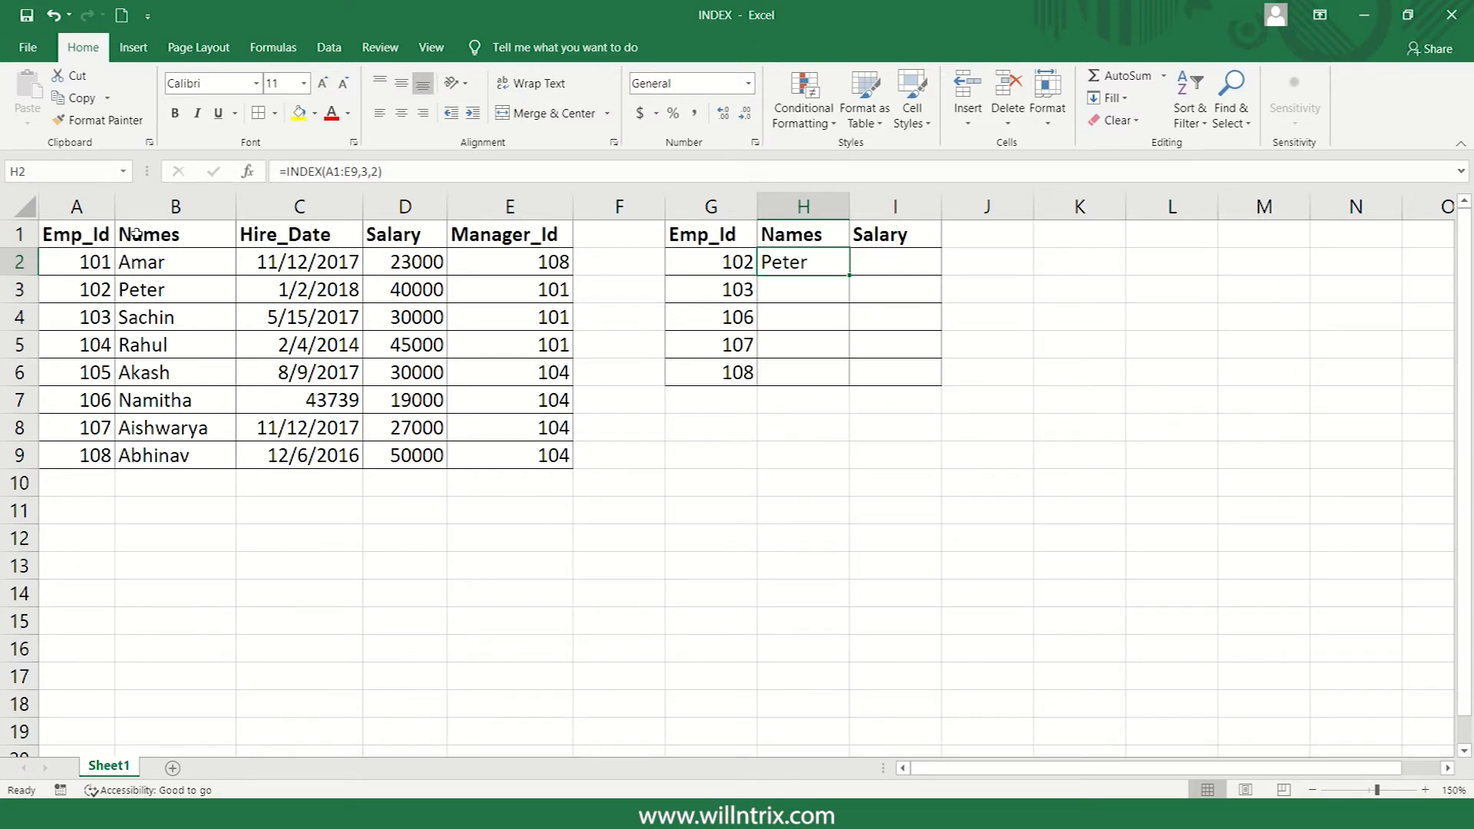
Step: Enter an INDEX formula in H3 over A1:E9 with row number 4 and column number 2
left_click(797, 286)
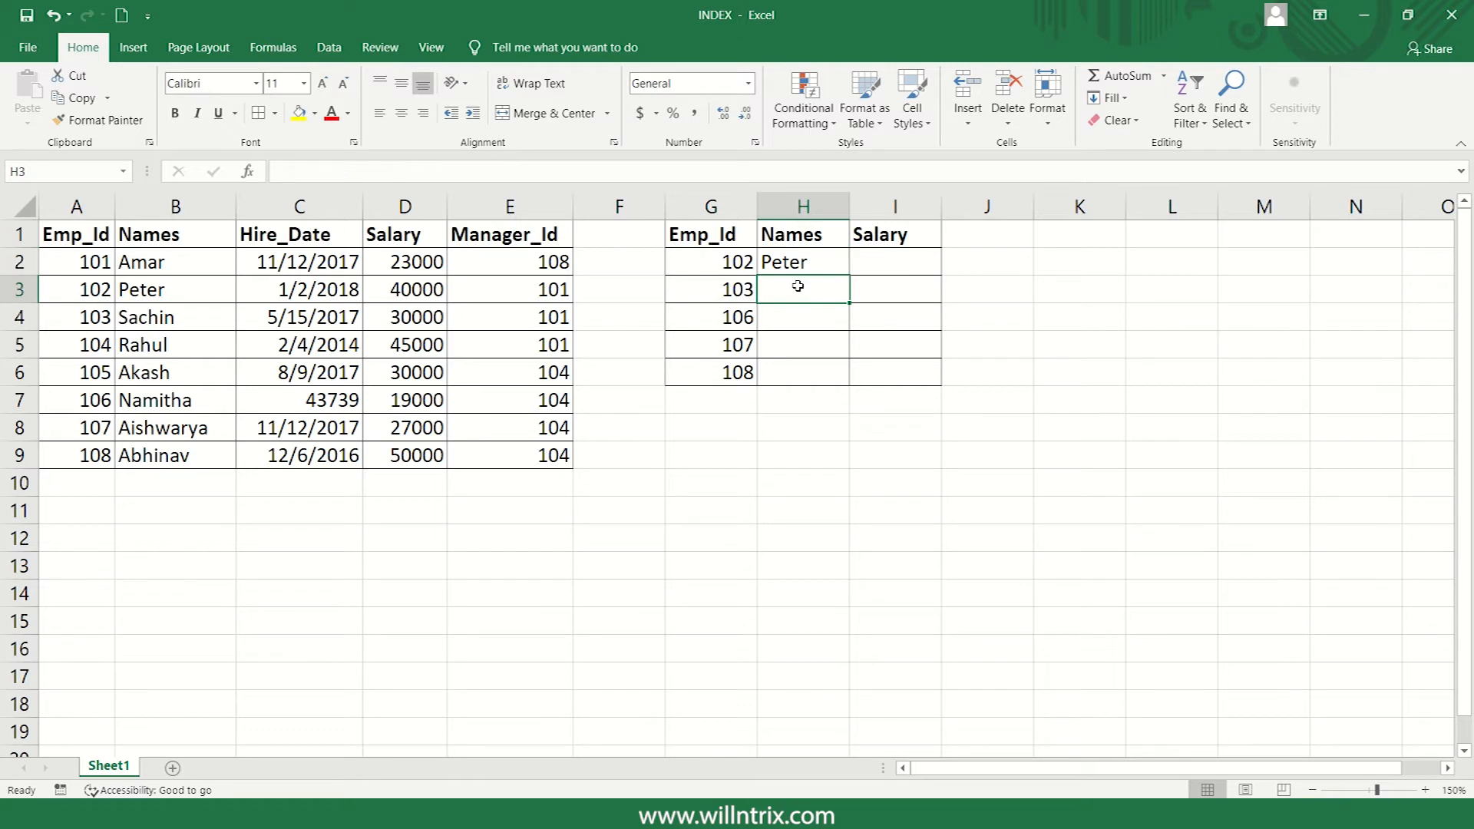
type("=inde")
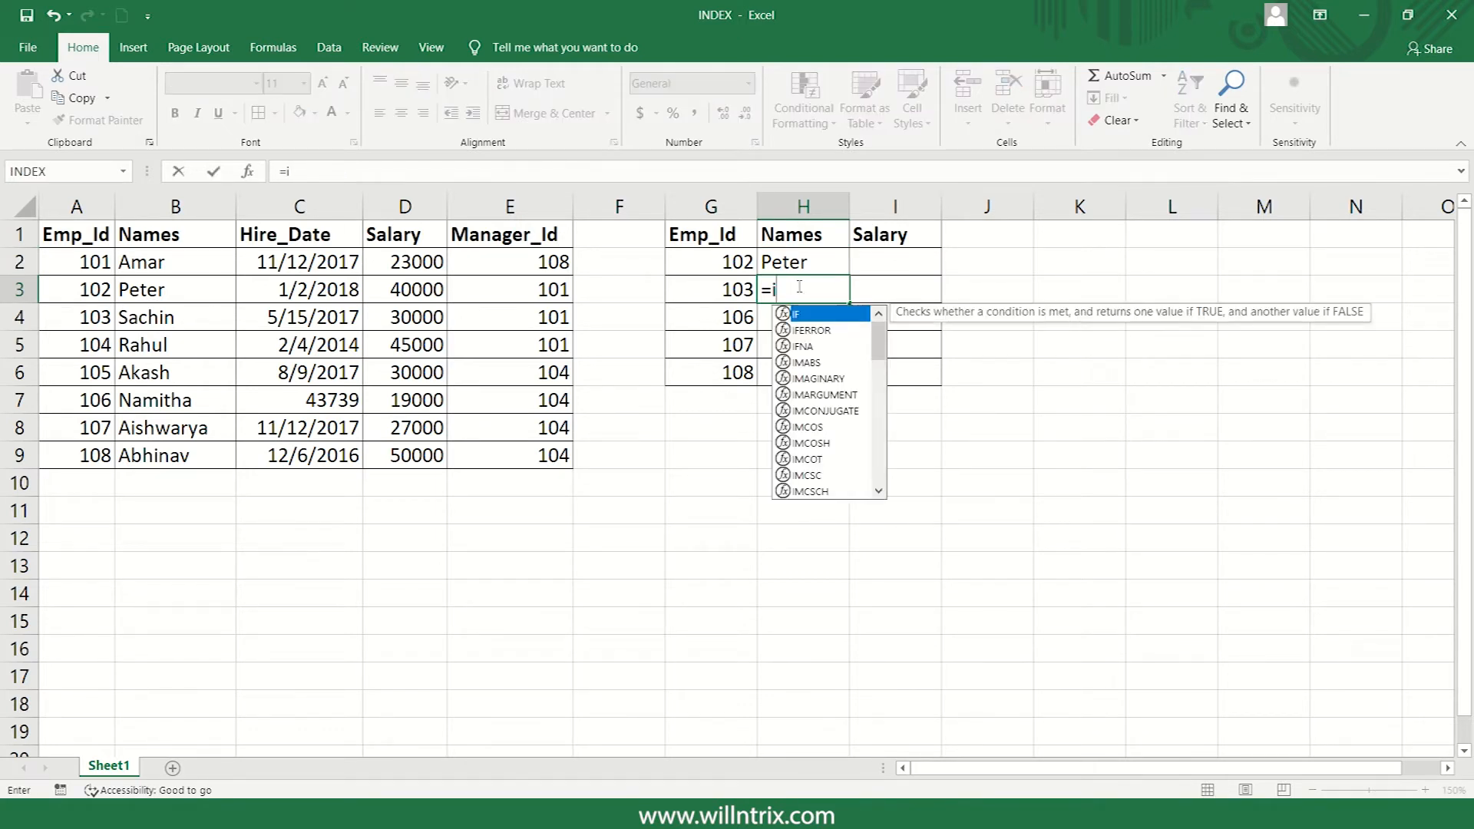
key("Tab")
key("Left")
key("Left")
key("Left")
key("Left")
key("Left")
key("Left")
key("Left")
key("Up")
key("Up")
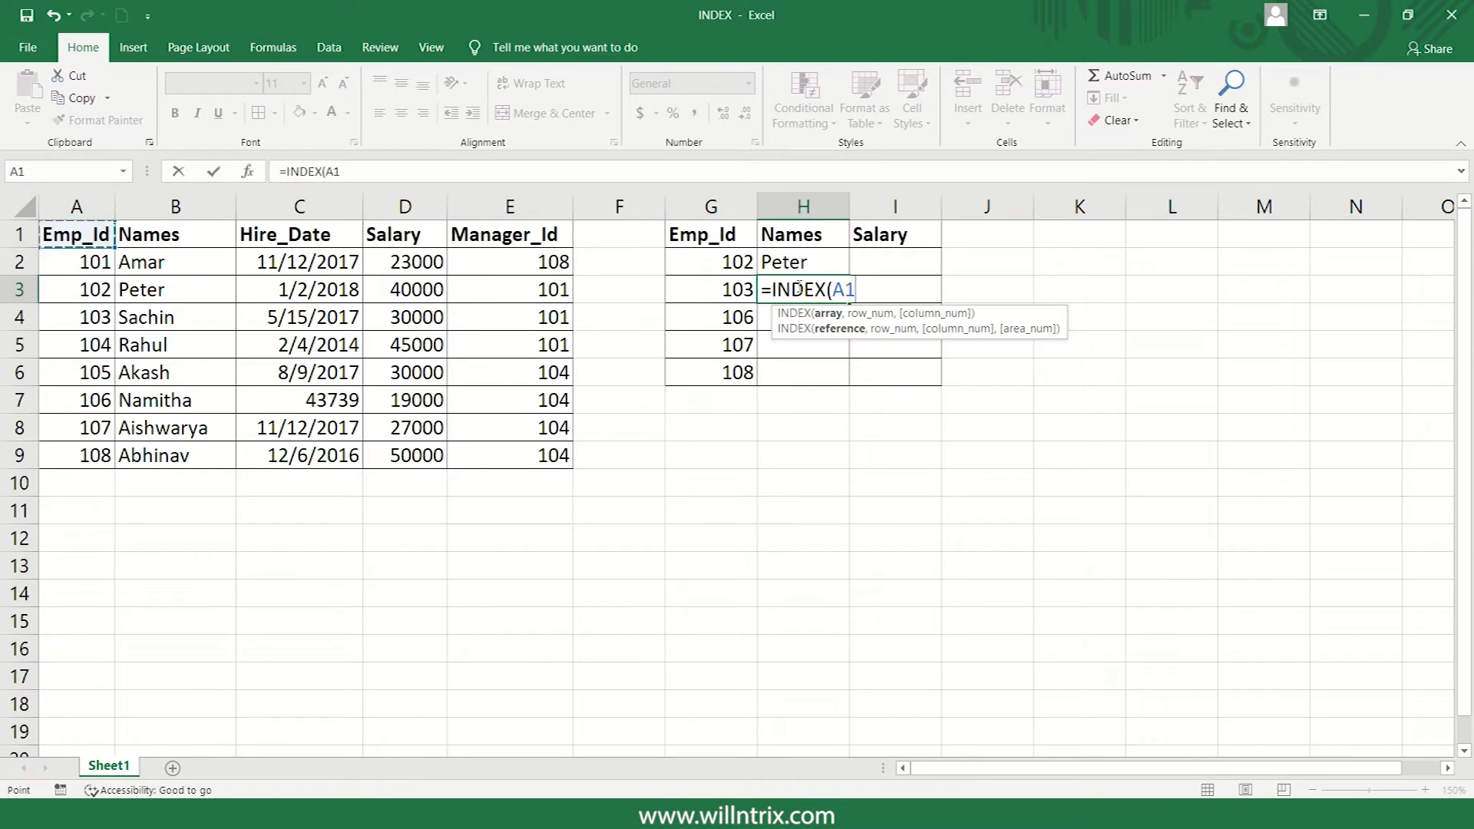
key("ctrl+shift+Right")
key("ctrl+shift+Down")
type(",")
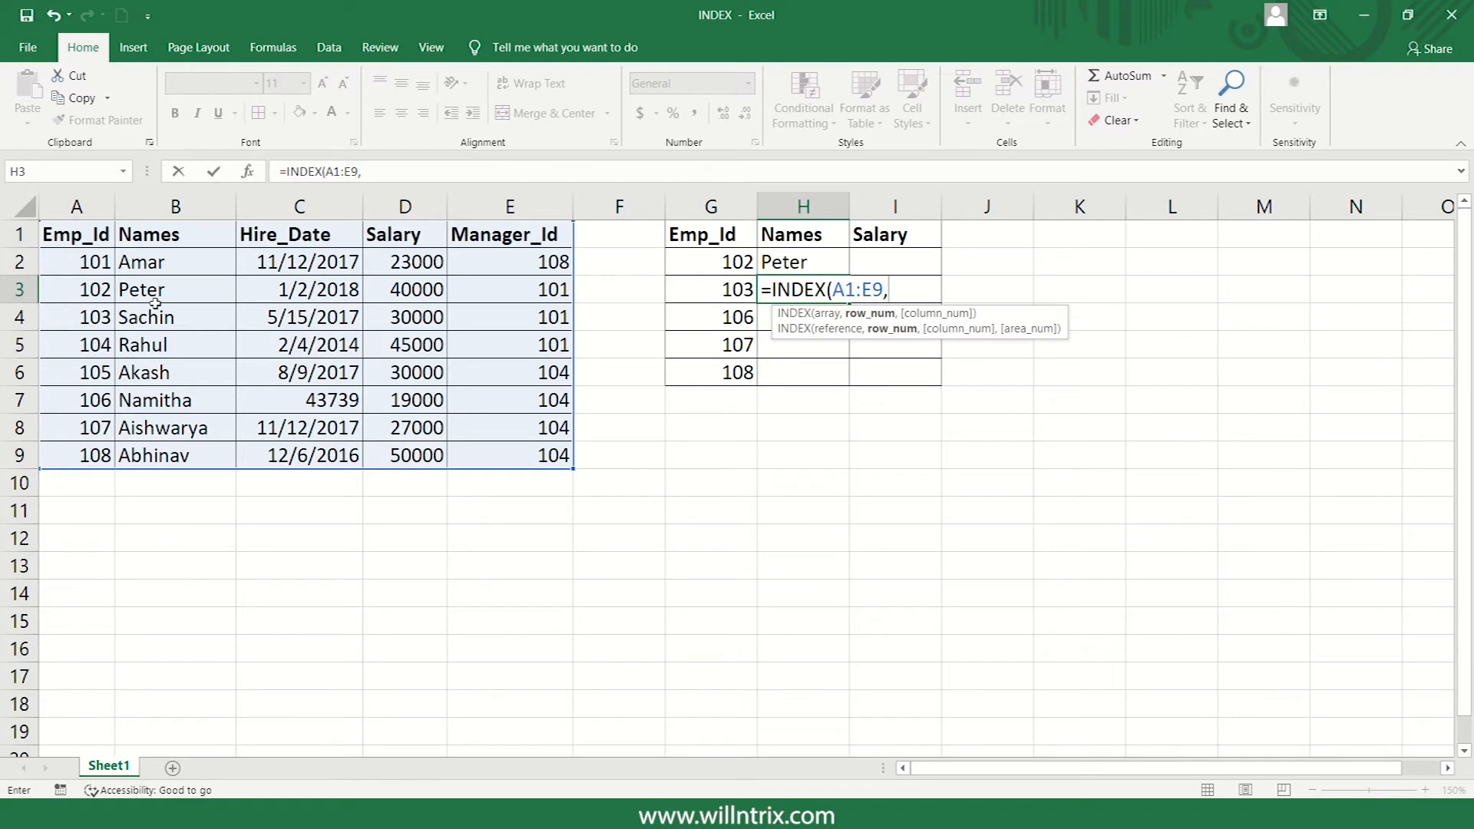
type("4,")
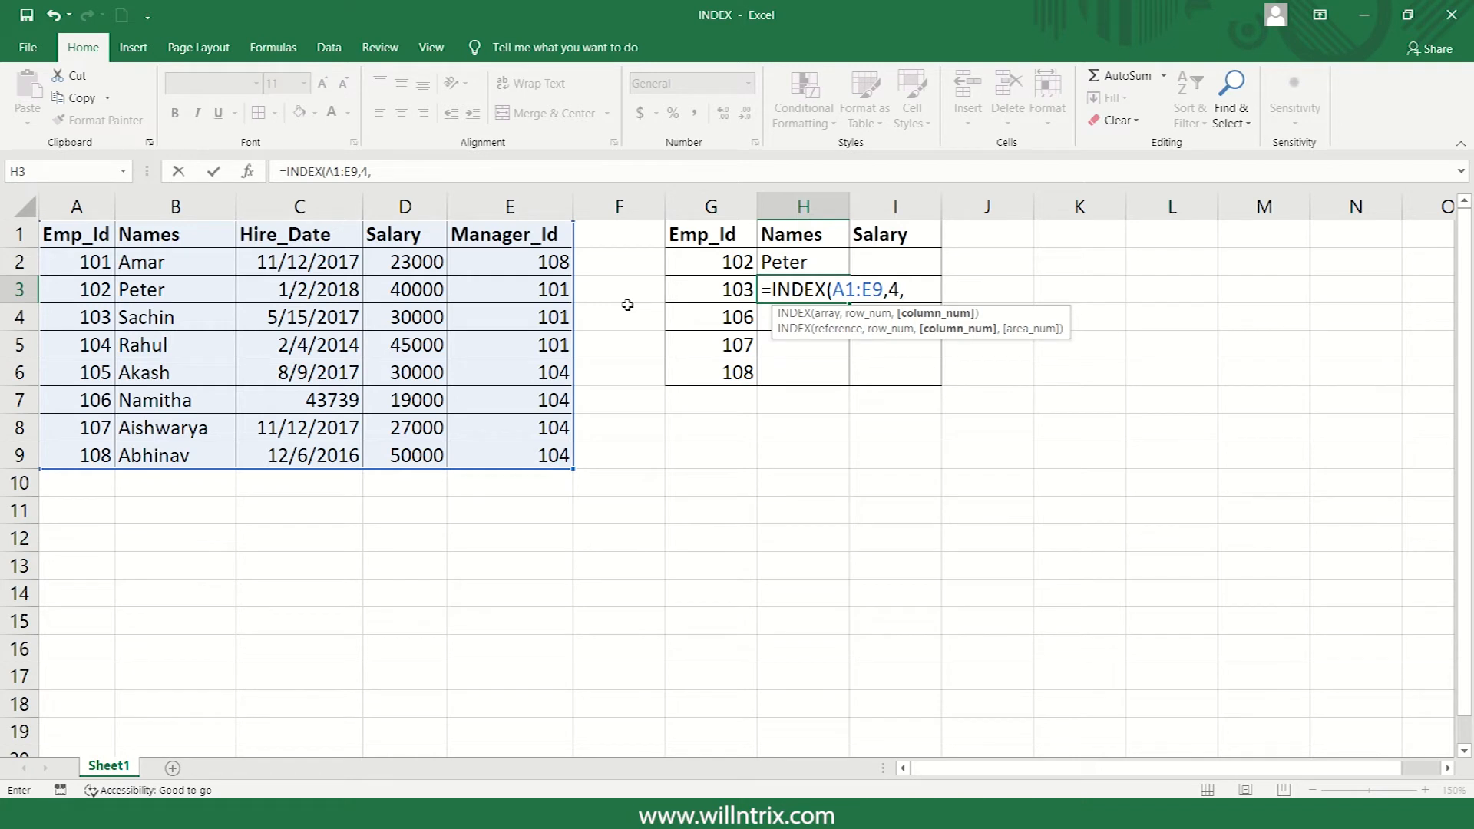
type("2")
key("Return")
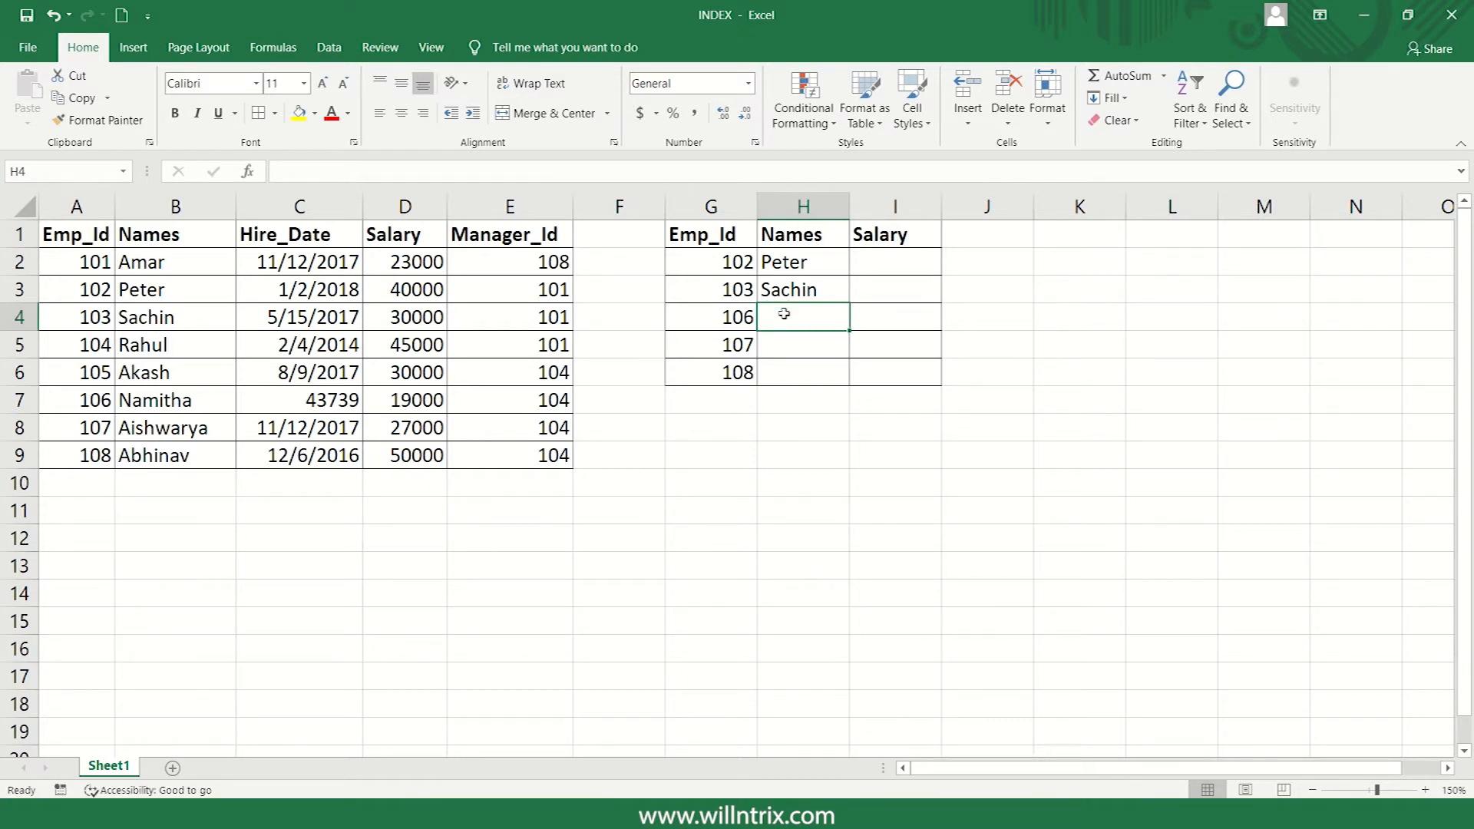
Step: Clear the INDEX formulas from cells H2:H3
key("Up")
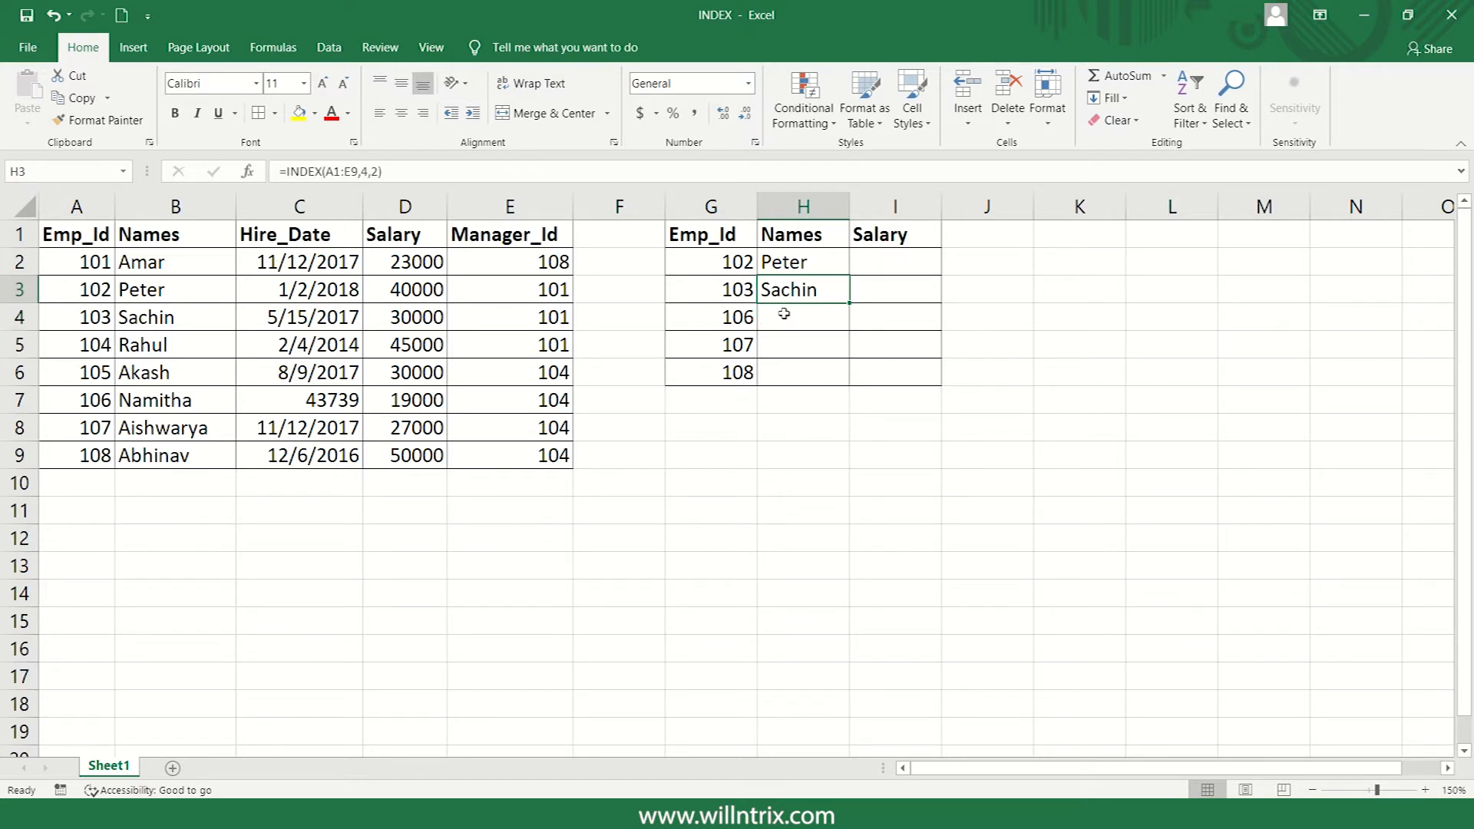
key("Up")
key("shift+Down")
key("Delete")
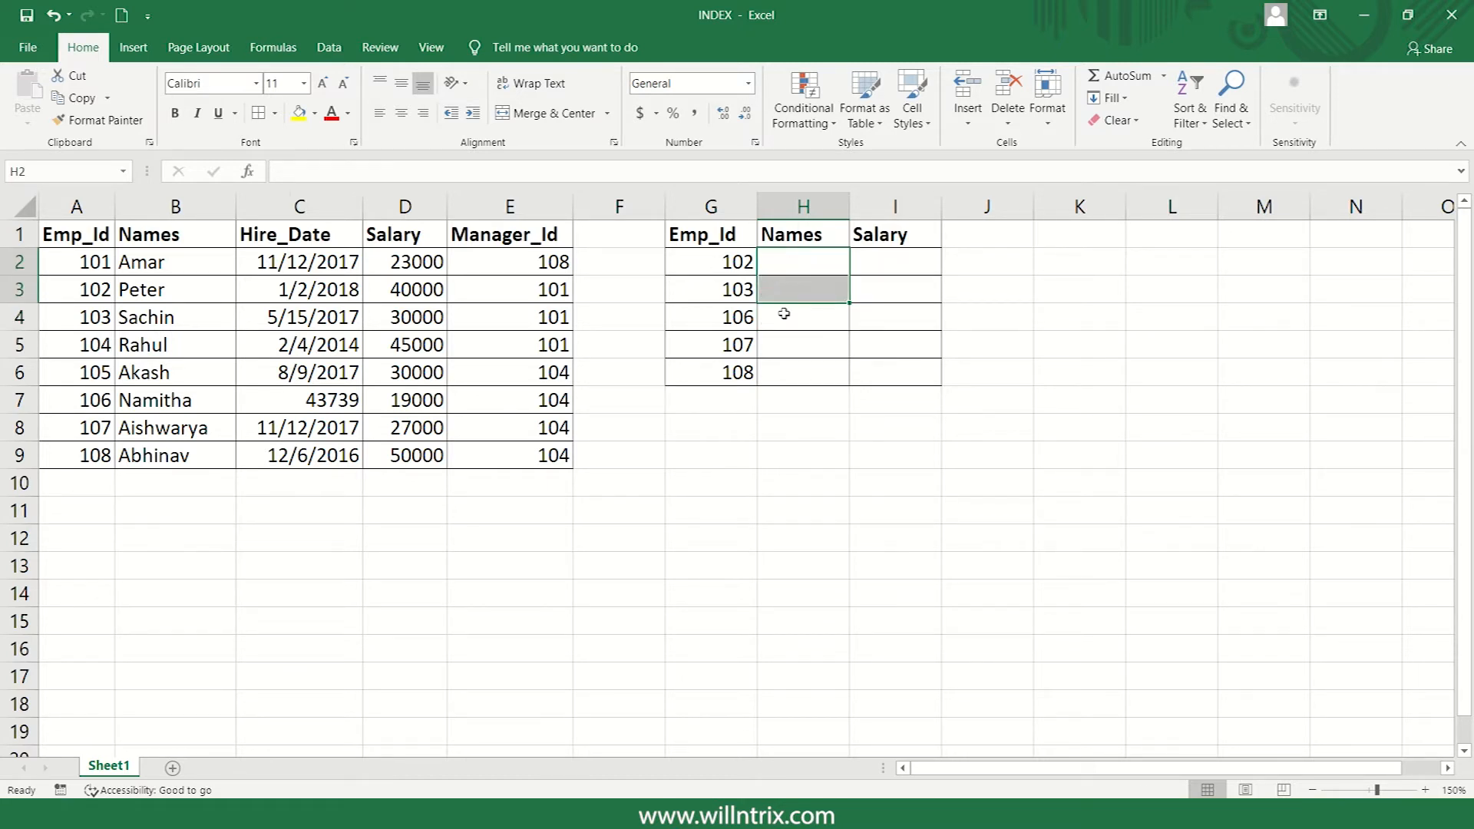
Step: Start an INDEX formula in H2 with the absolute range $A$1:$E$9 as its array
left_click(786, 261)
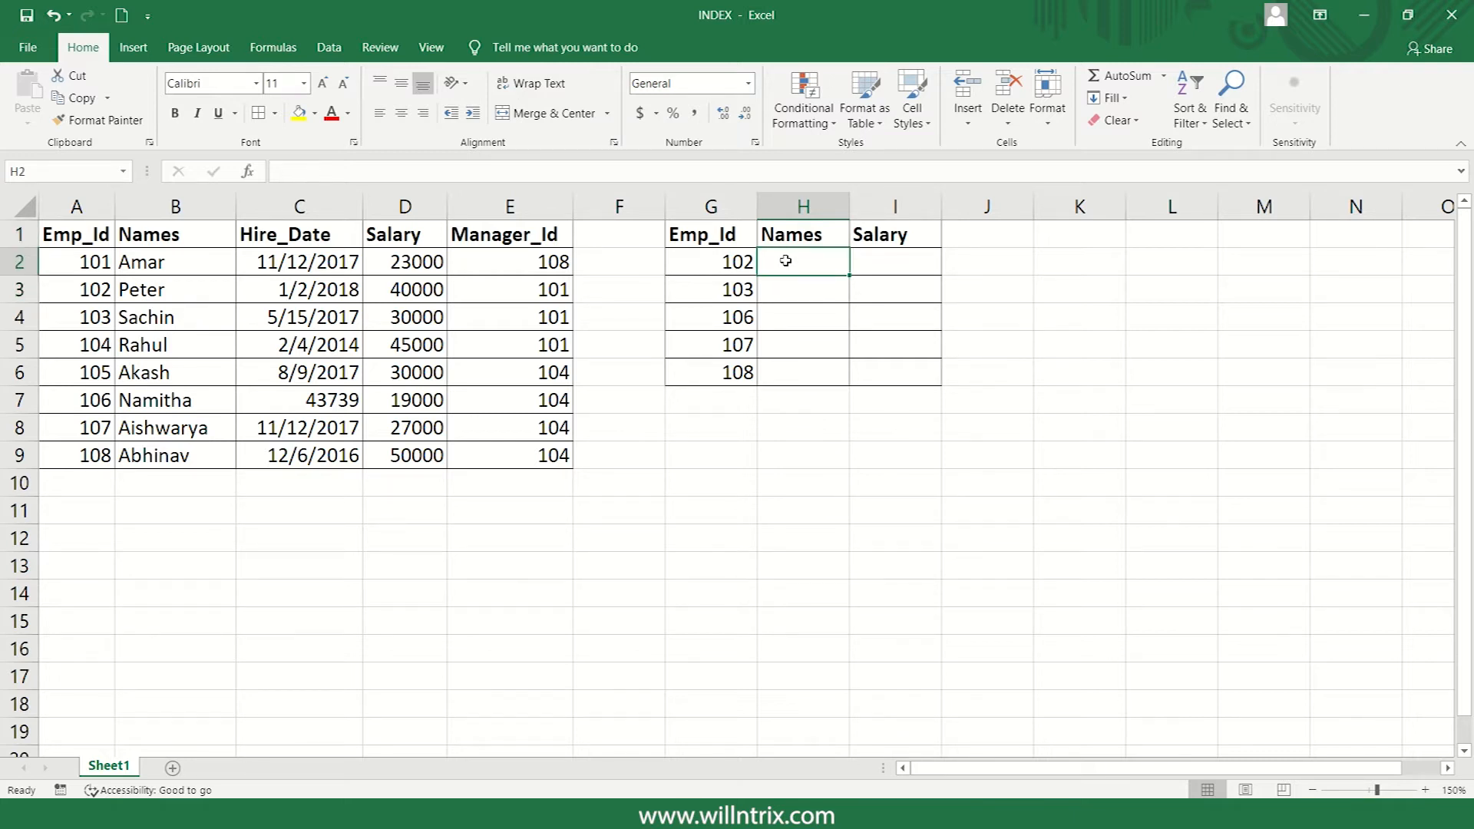
type("=")
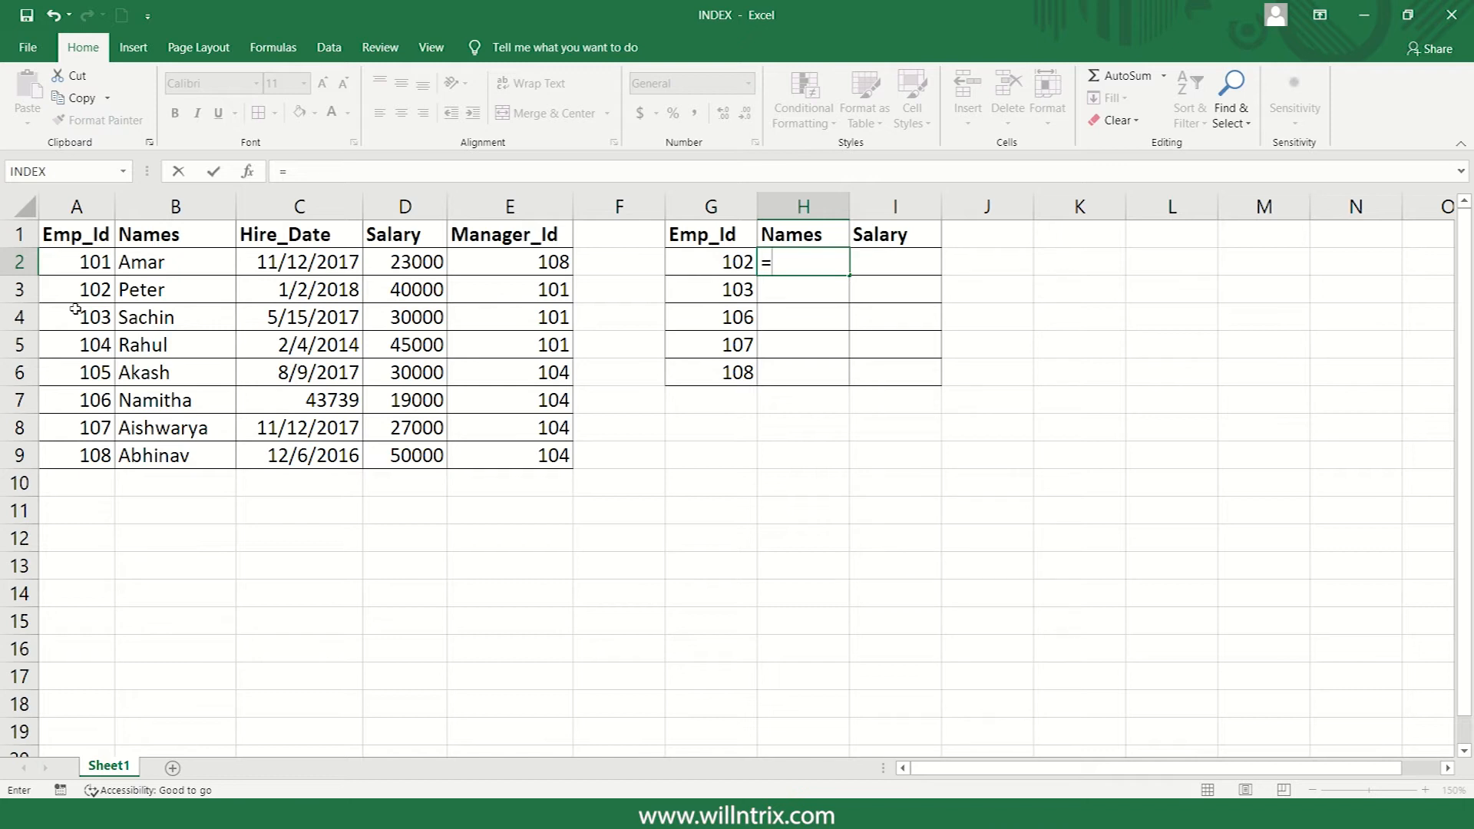
type("inde")
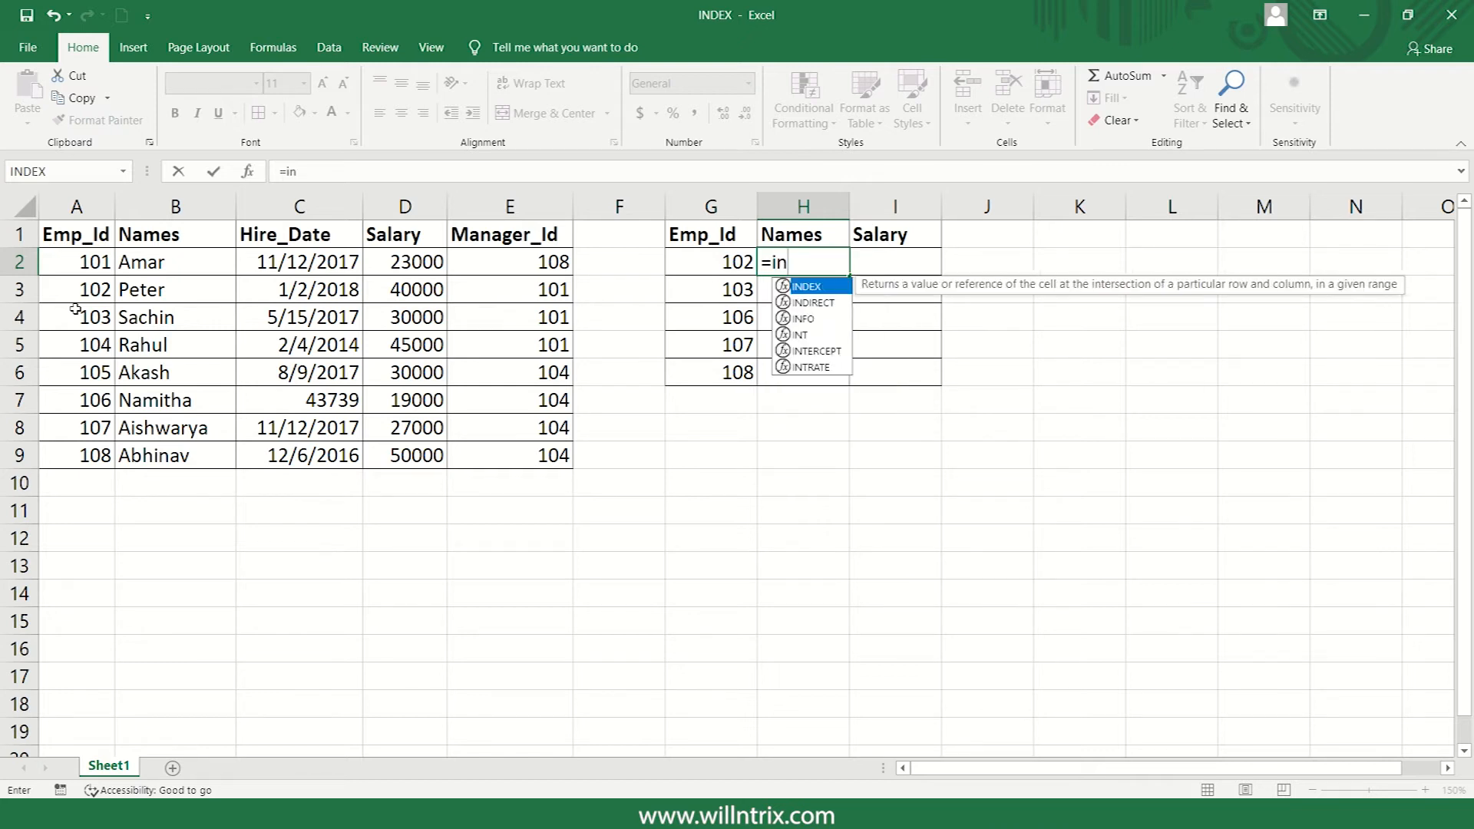
key("Tab")
key("Left")
key("Left")
key("Left")
key("Left")
key("Left")
key("Left")
key("Left")
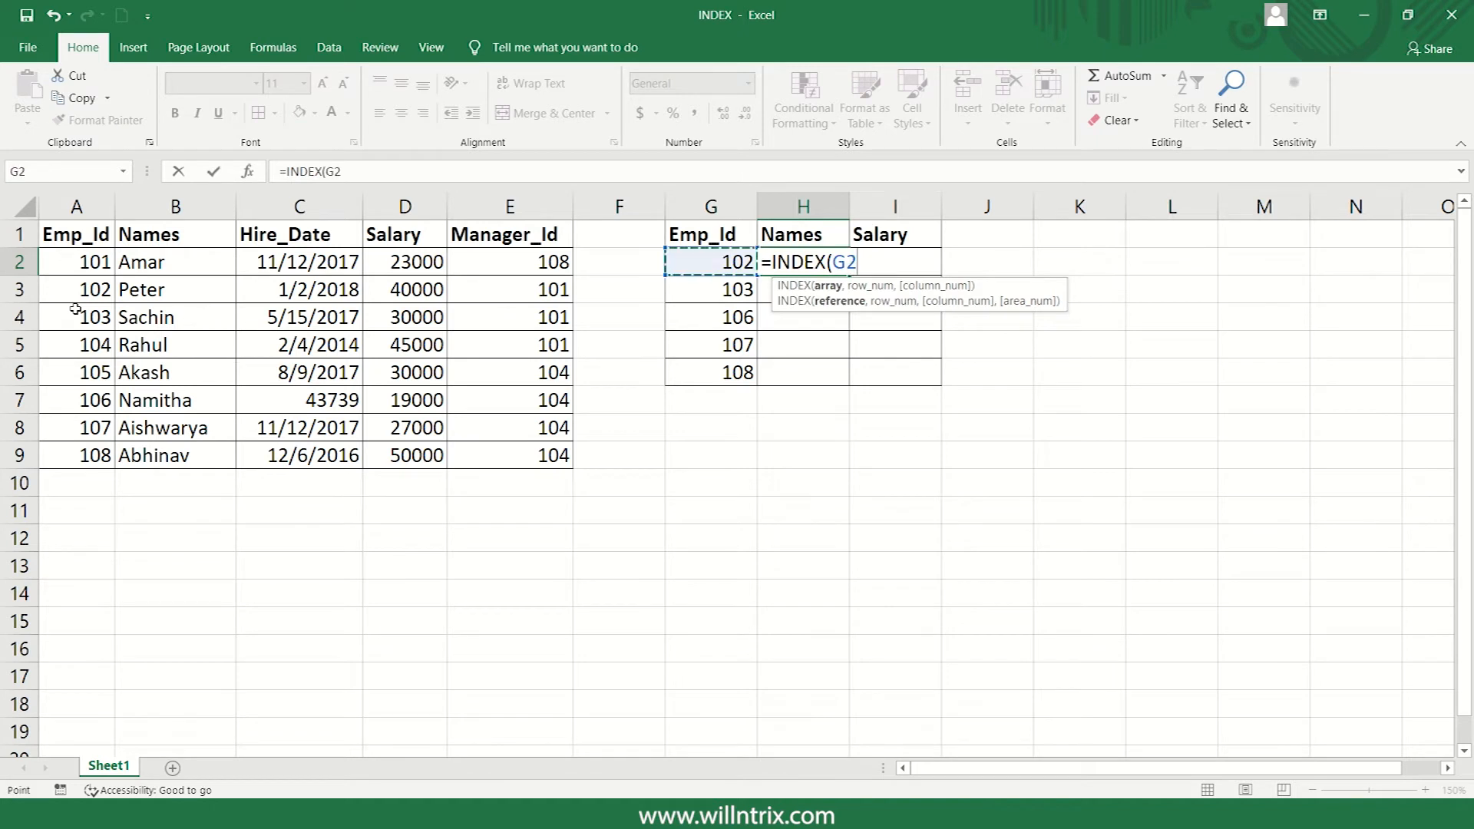
key("Up")
key("shift+Right")
key("shift+Right")
key("shift+Right")
key("shift+Right")
key("ctrl+shift+Down")
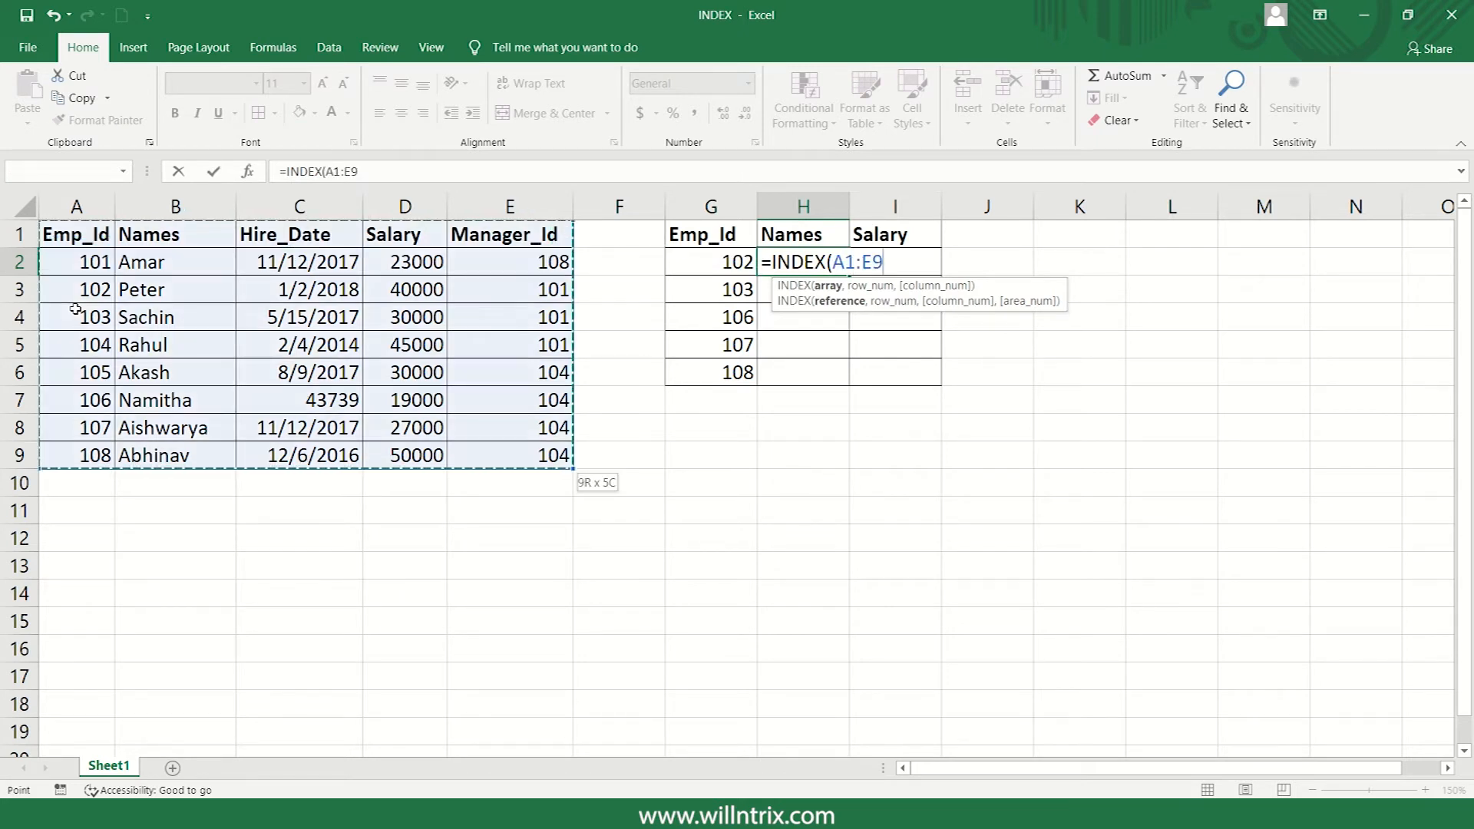
key("F4")
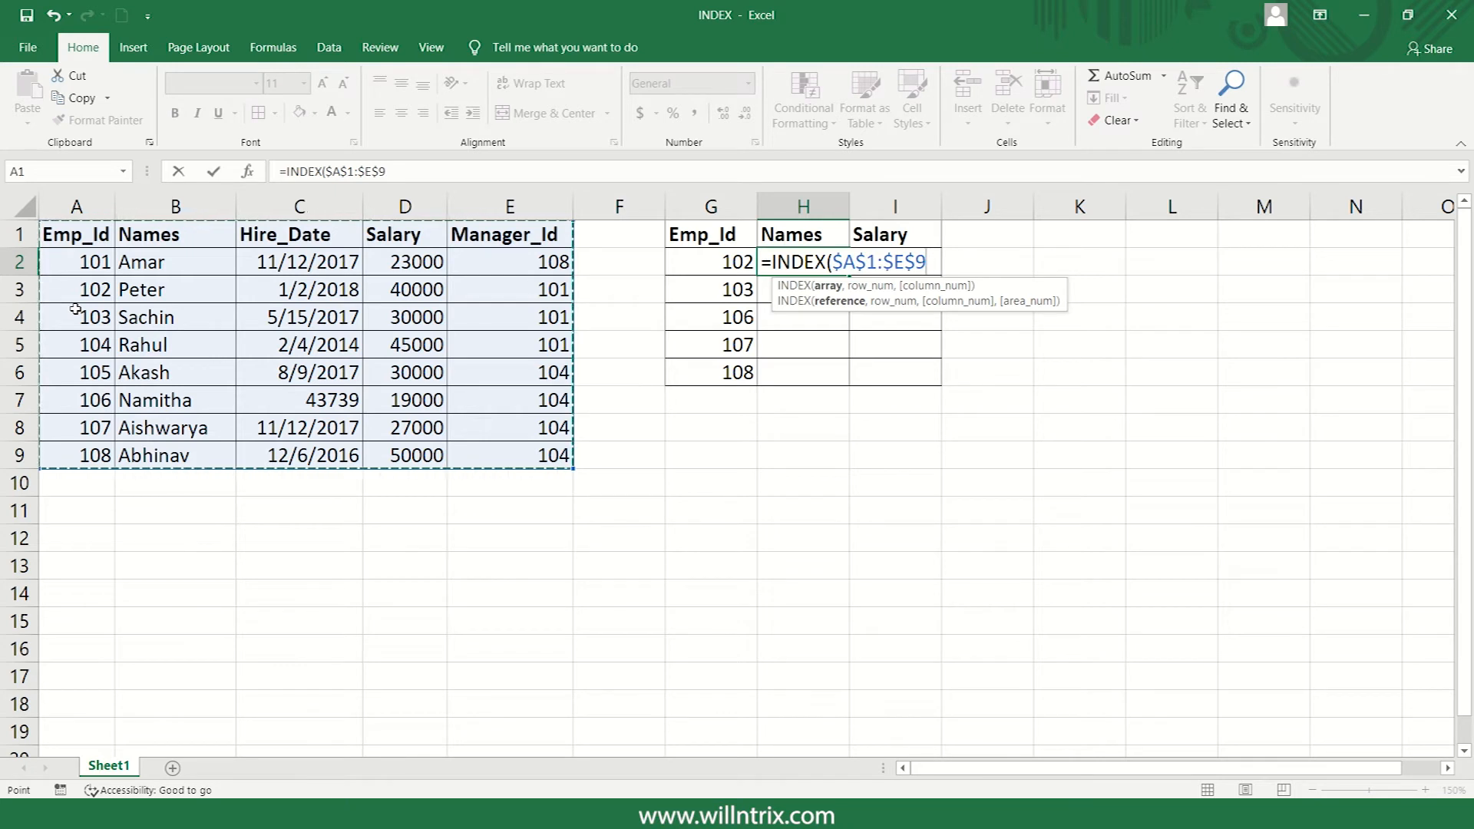
type(",")
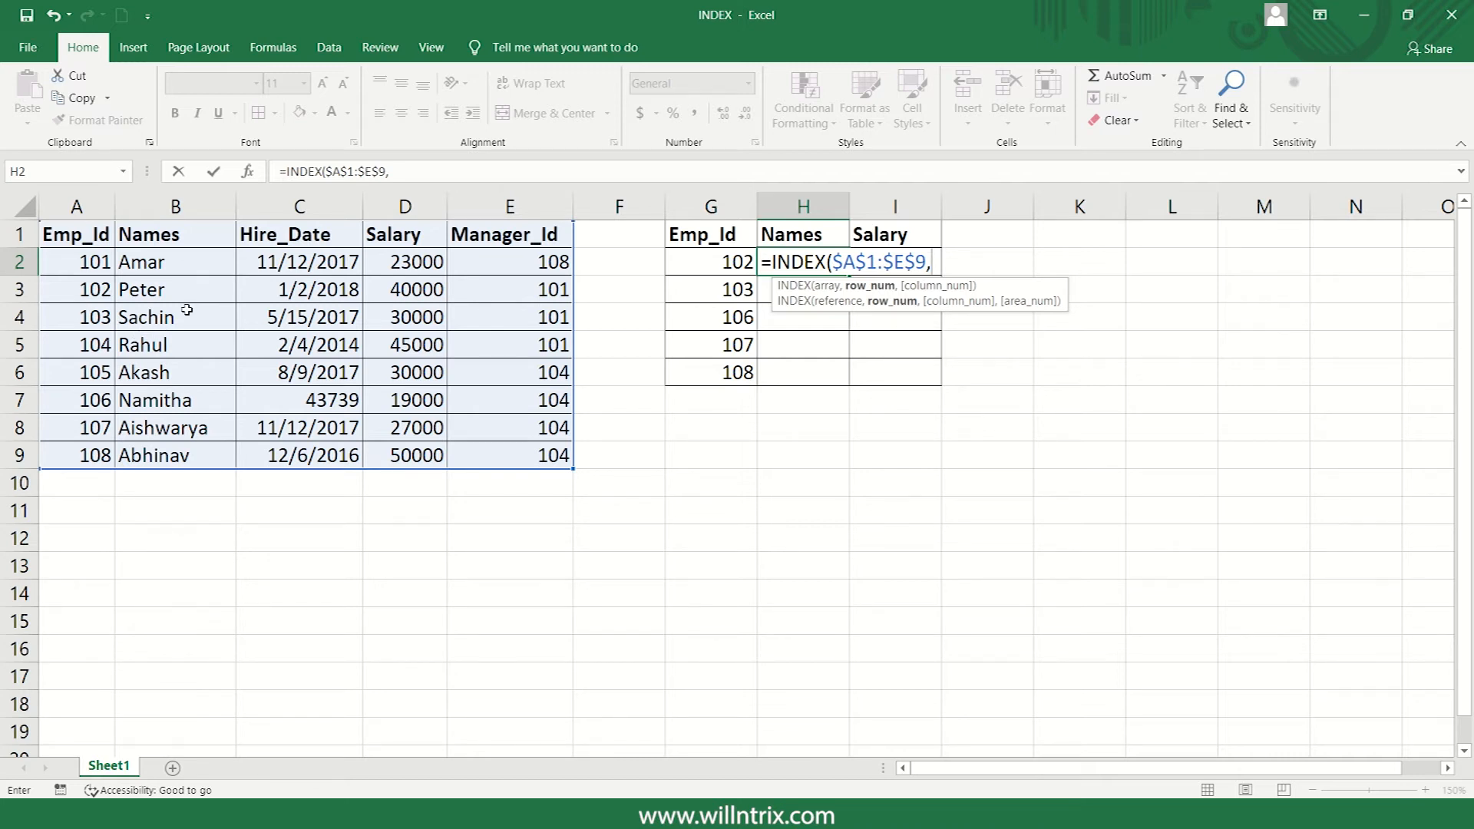
Step: Complete the INDEX formula in H2 with MATCH(G2,A1:A9,0) as the row number and 2 as the column number
type("mat")
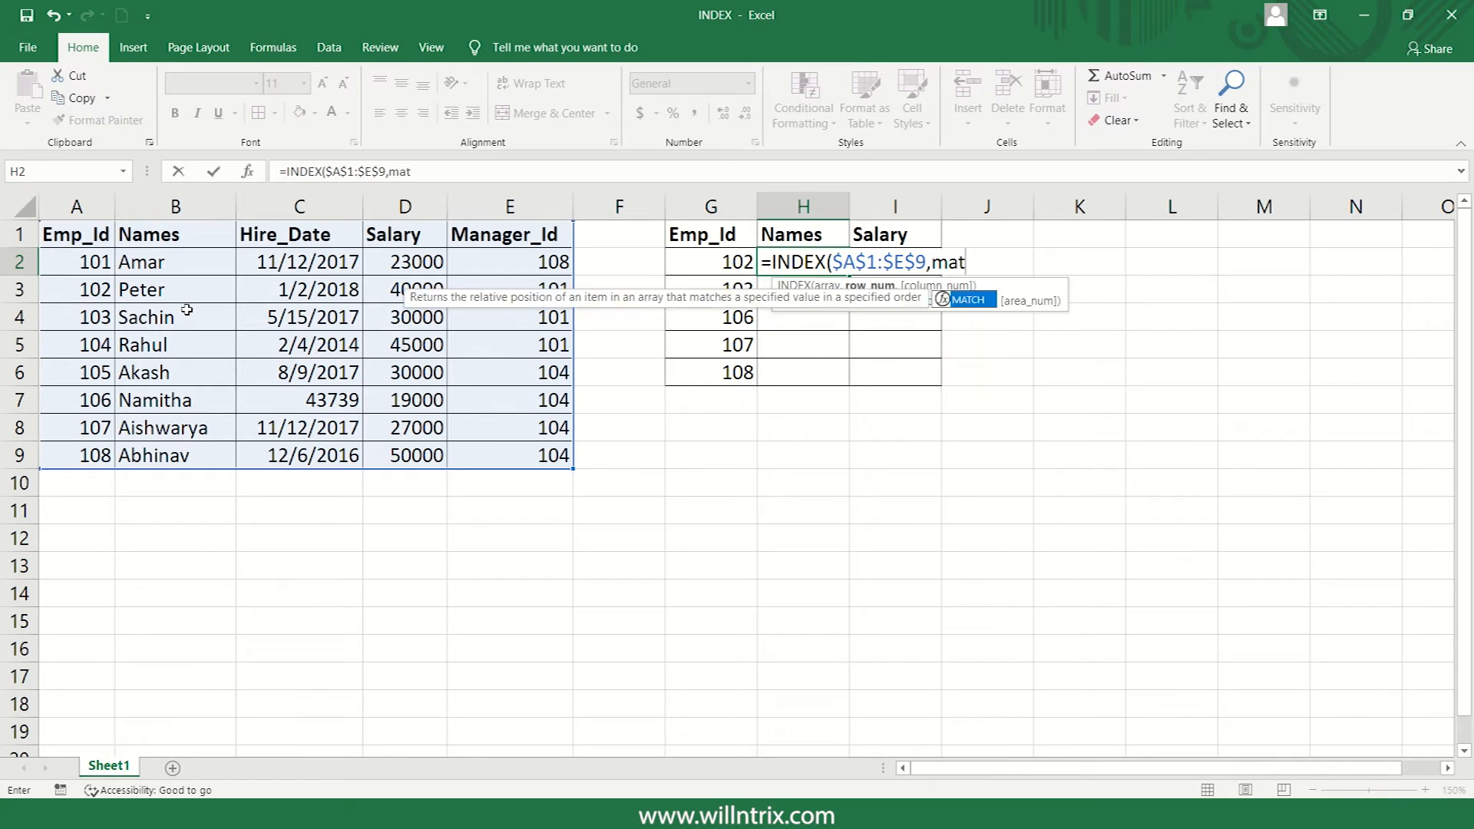
key("Tab")
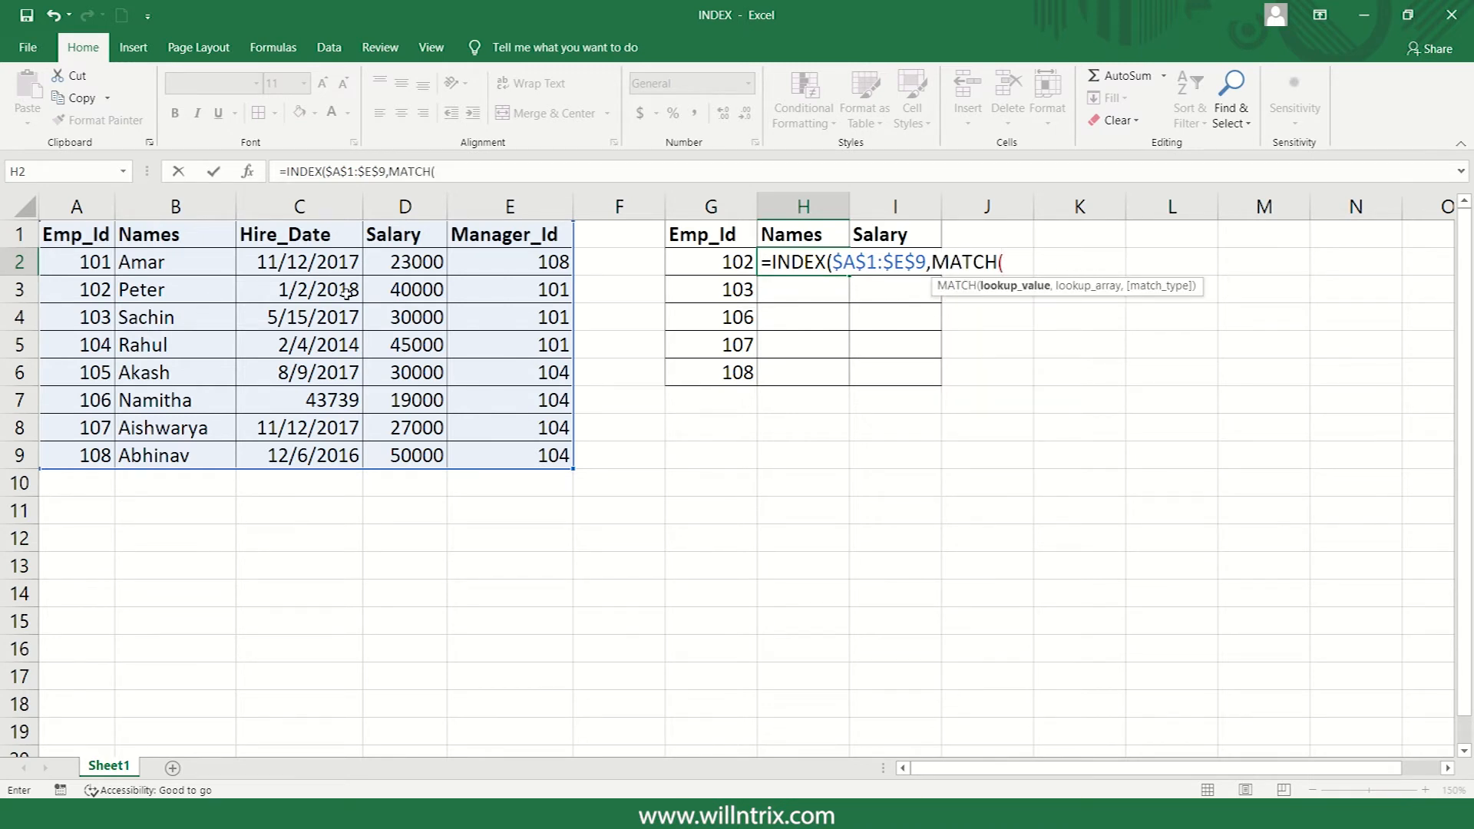
left_click(722, 262)
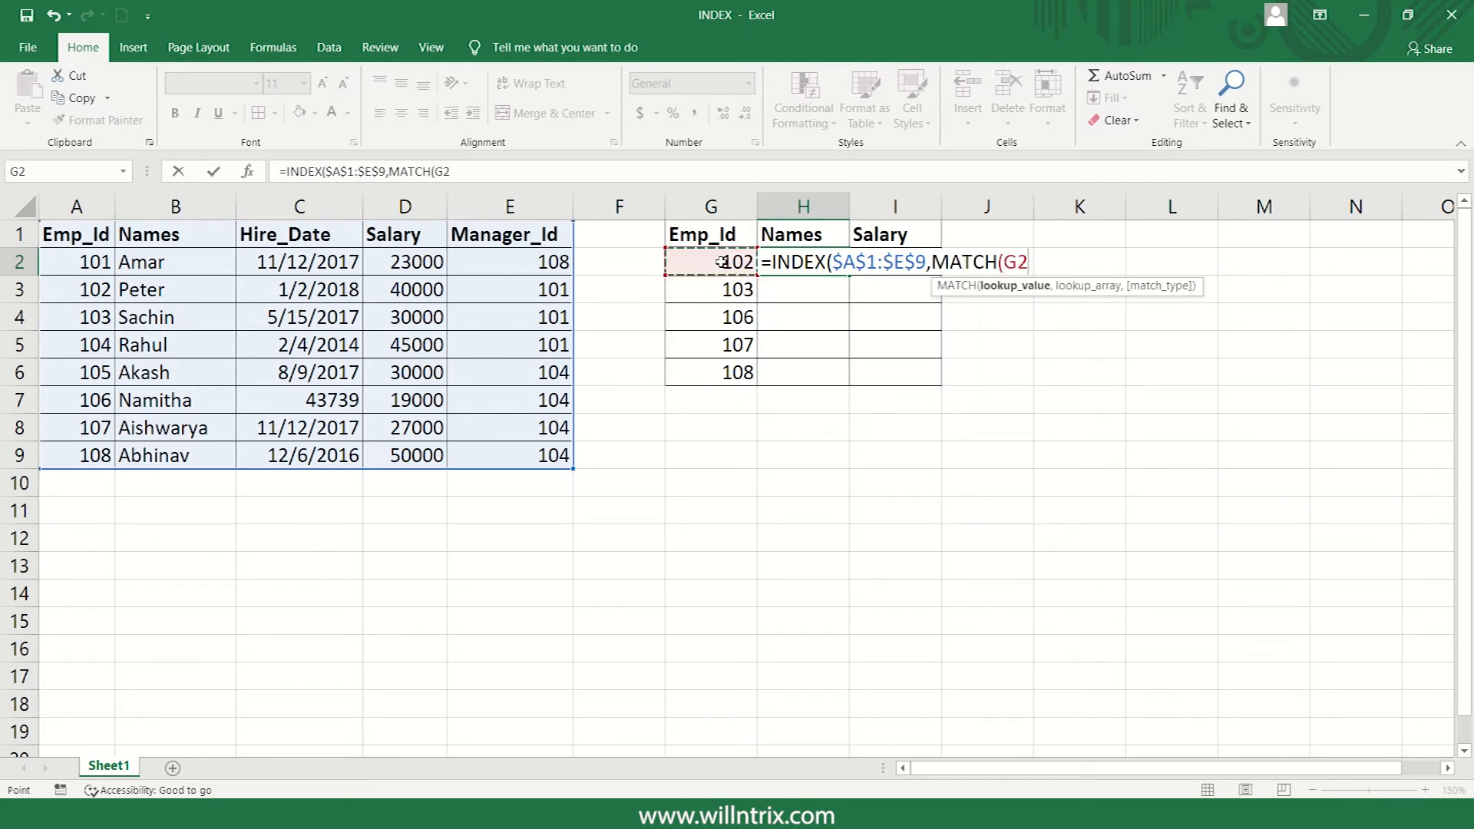
type(",")
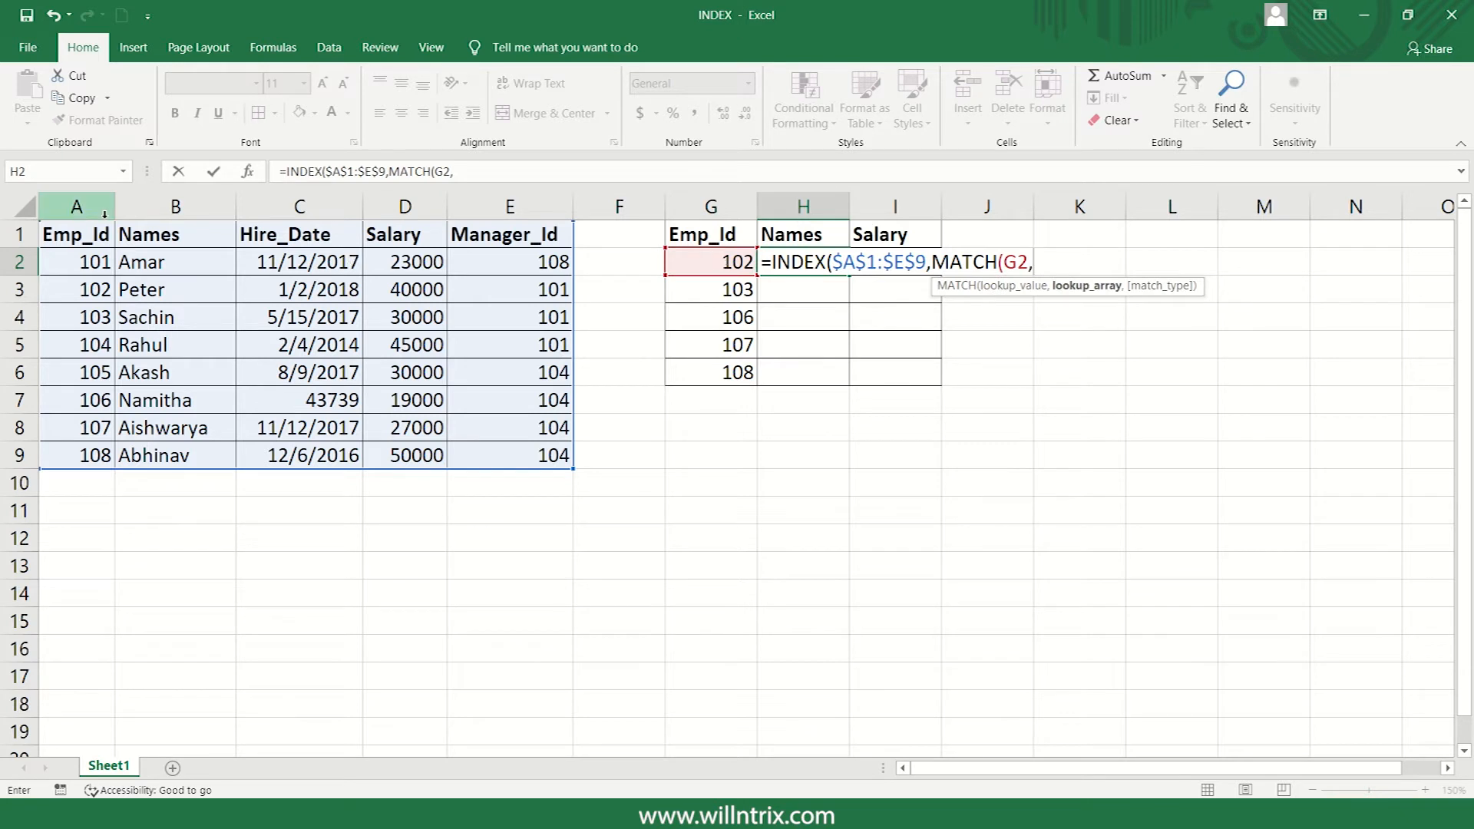
left_click(85, 231)
key("ctrl+shift+Down")
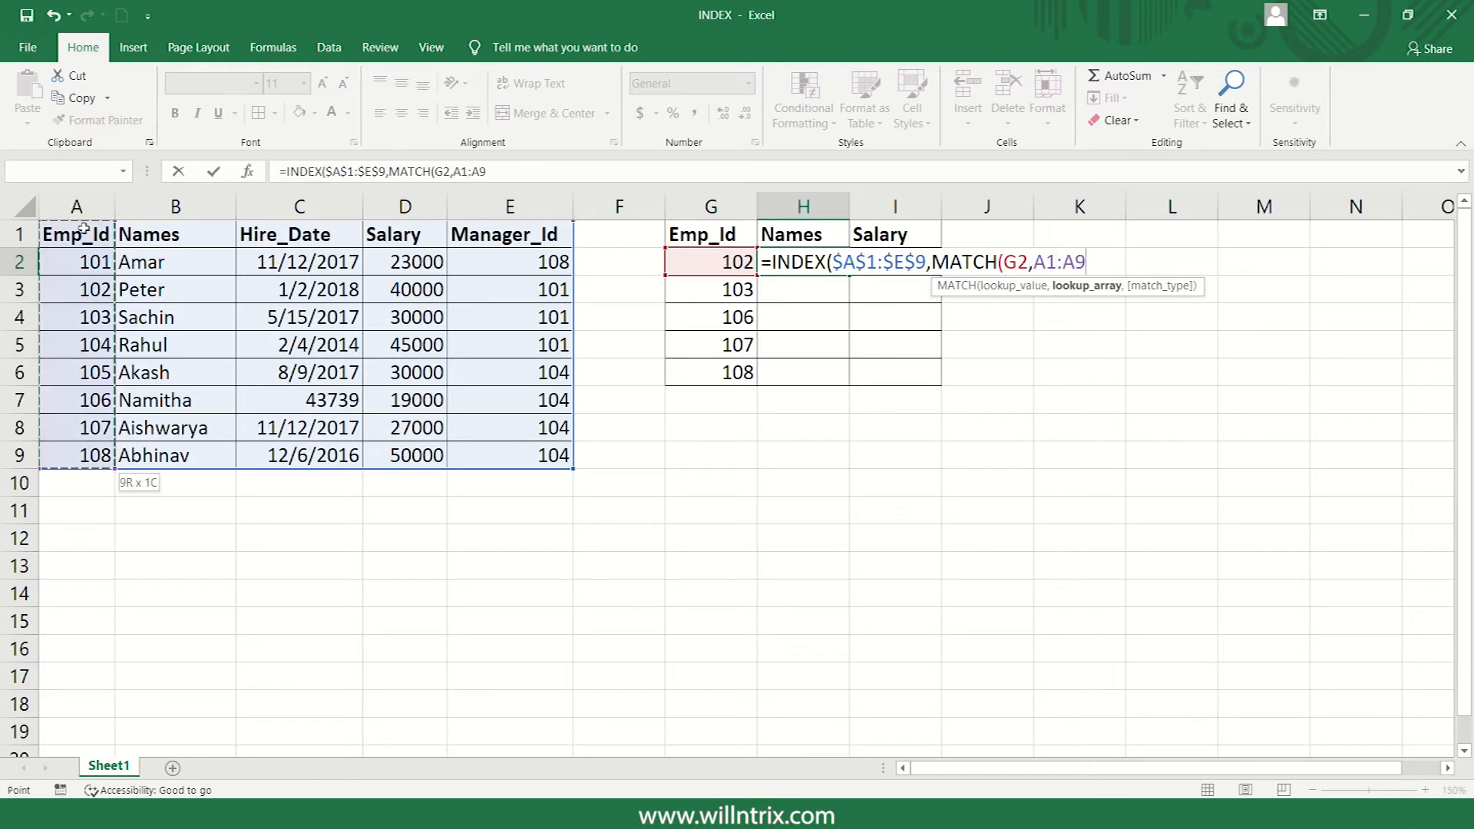
type(",")
type("0")
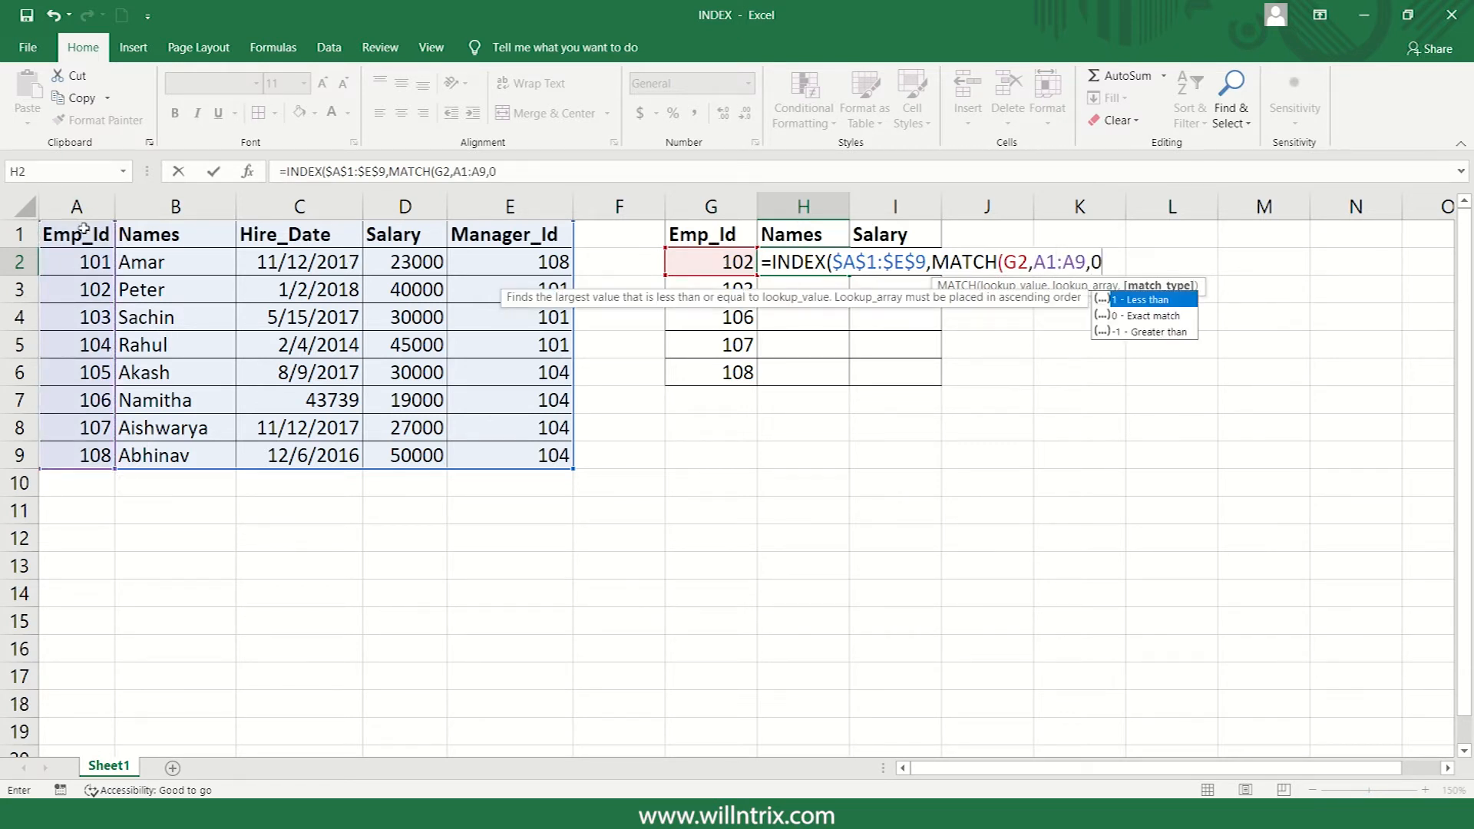
type("),")
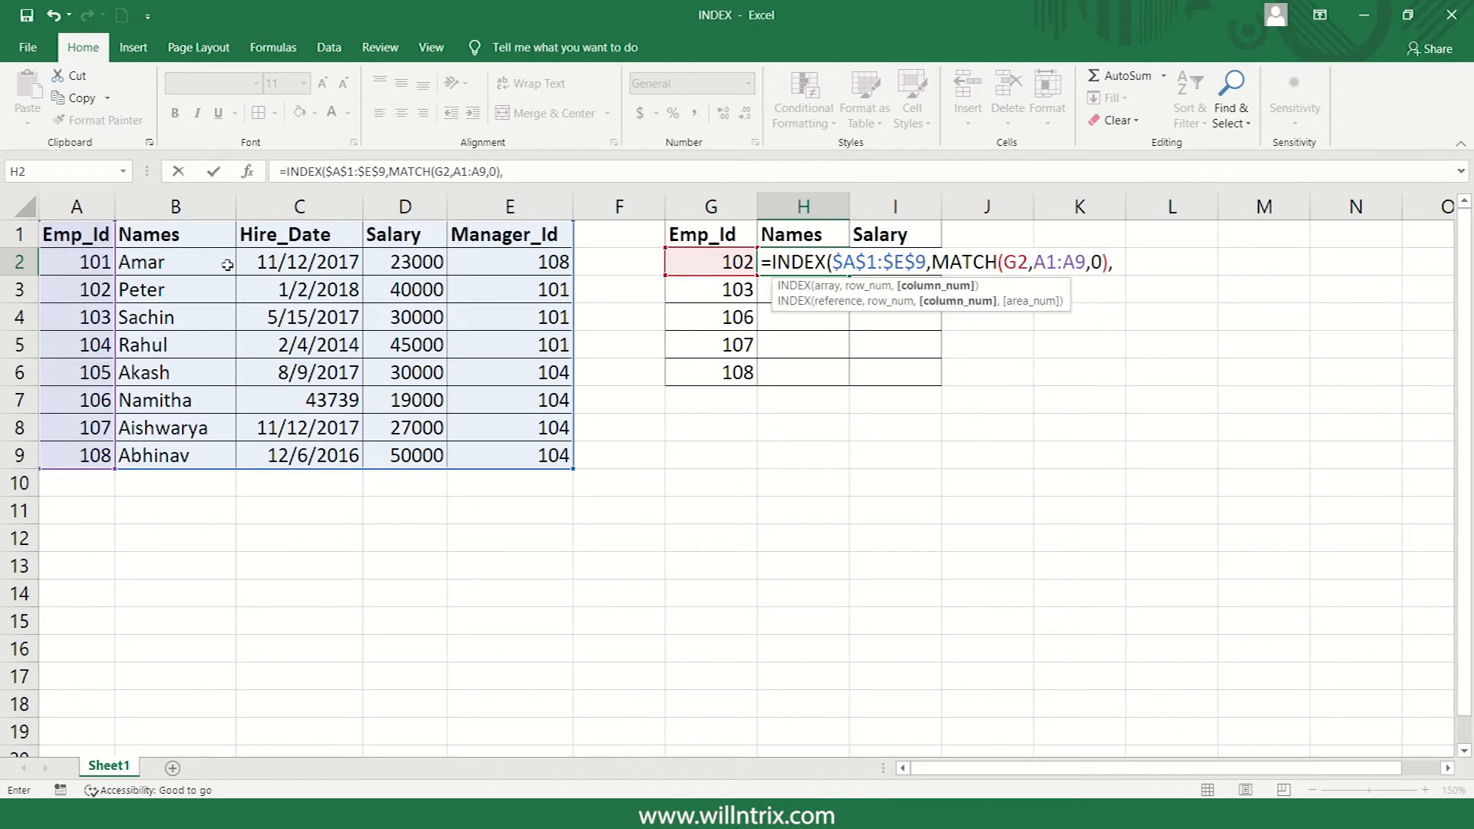
type("2)")
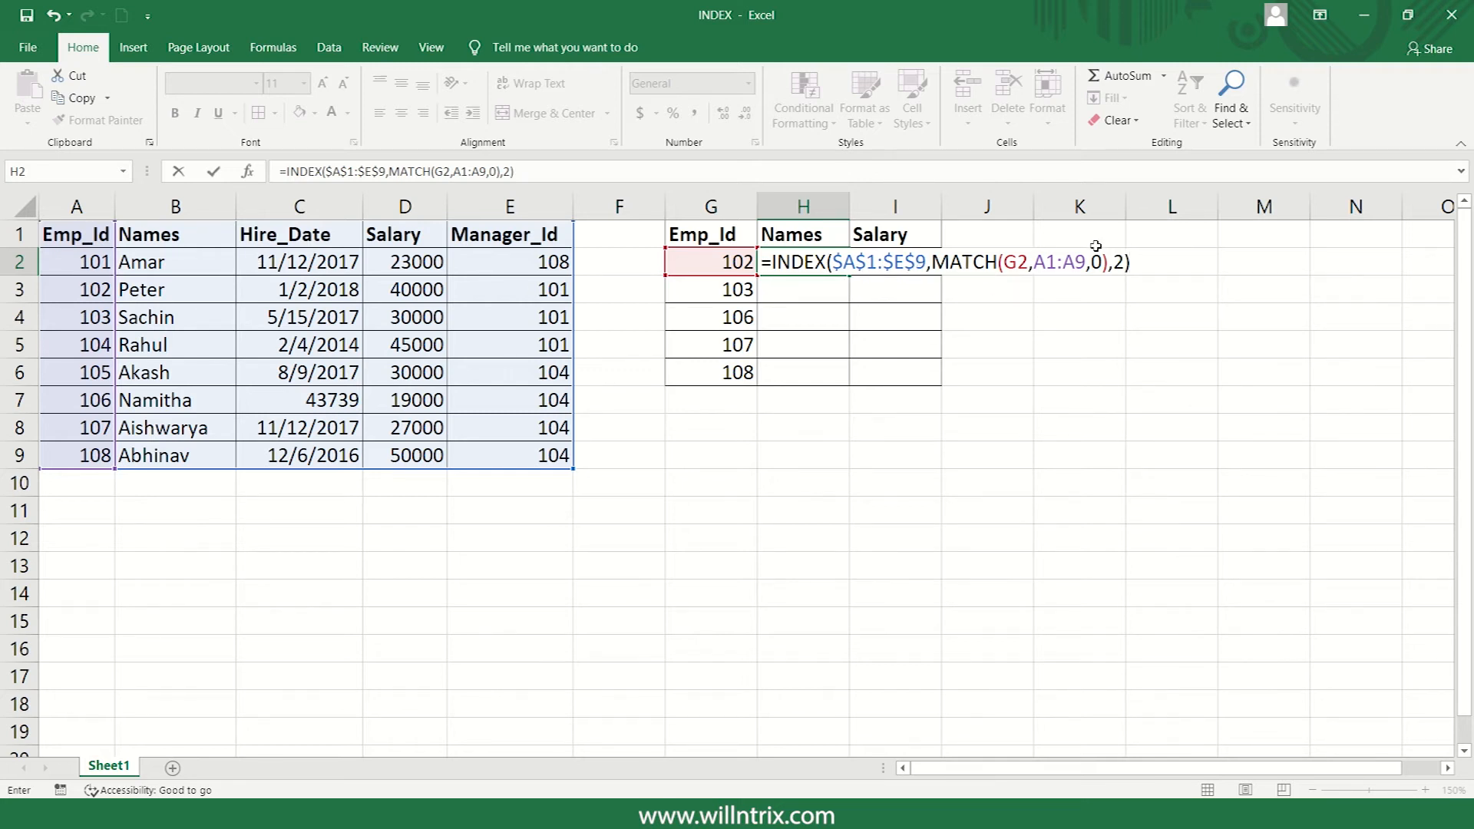
Step: Make the MATCH lookup array in H2 absolute as $A$1:$A$9 and fill the entered formula down to H6
left_click(1064, 262)
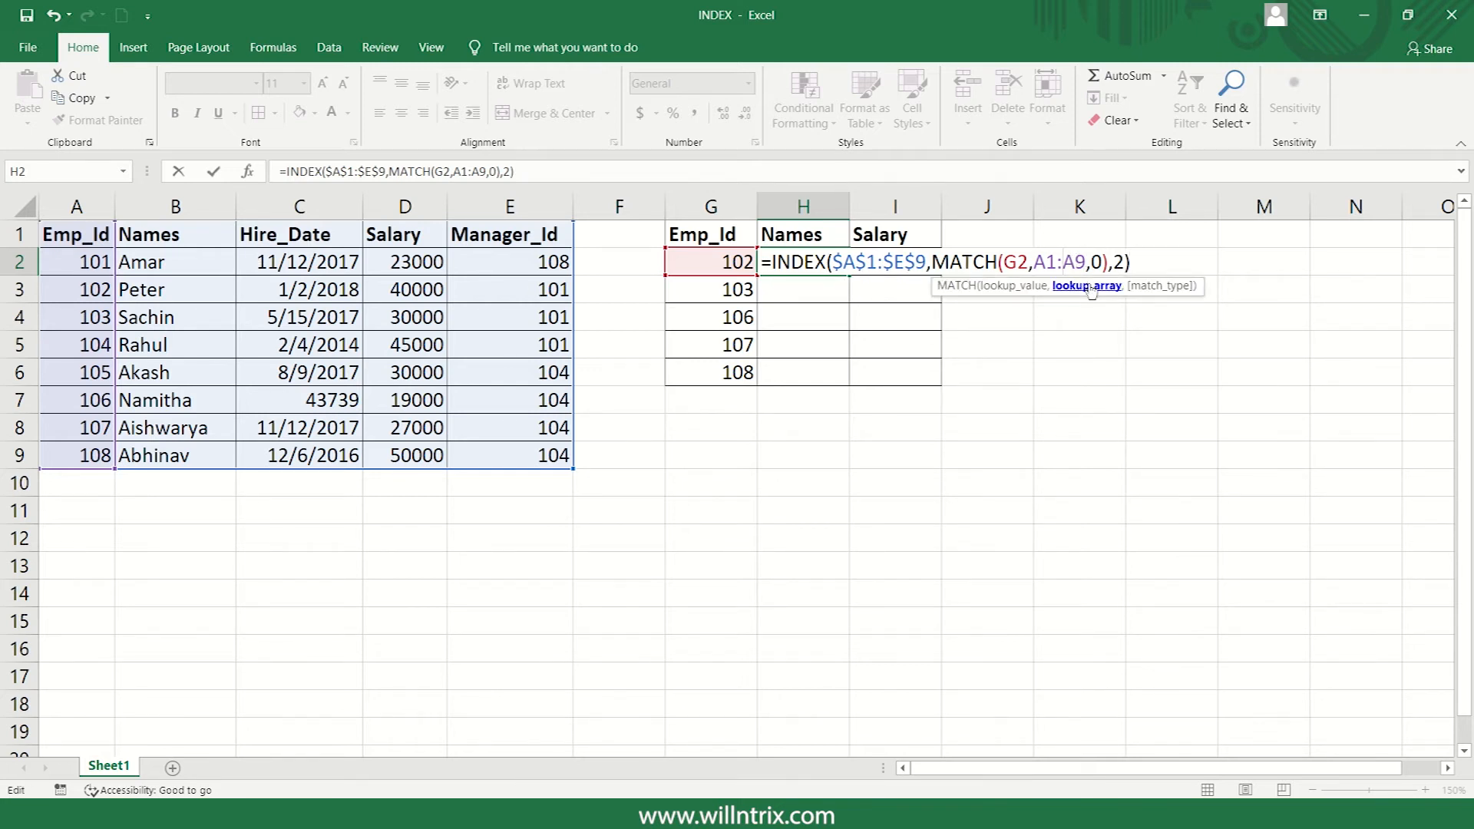
left_click(1091, 287)
key("F4")
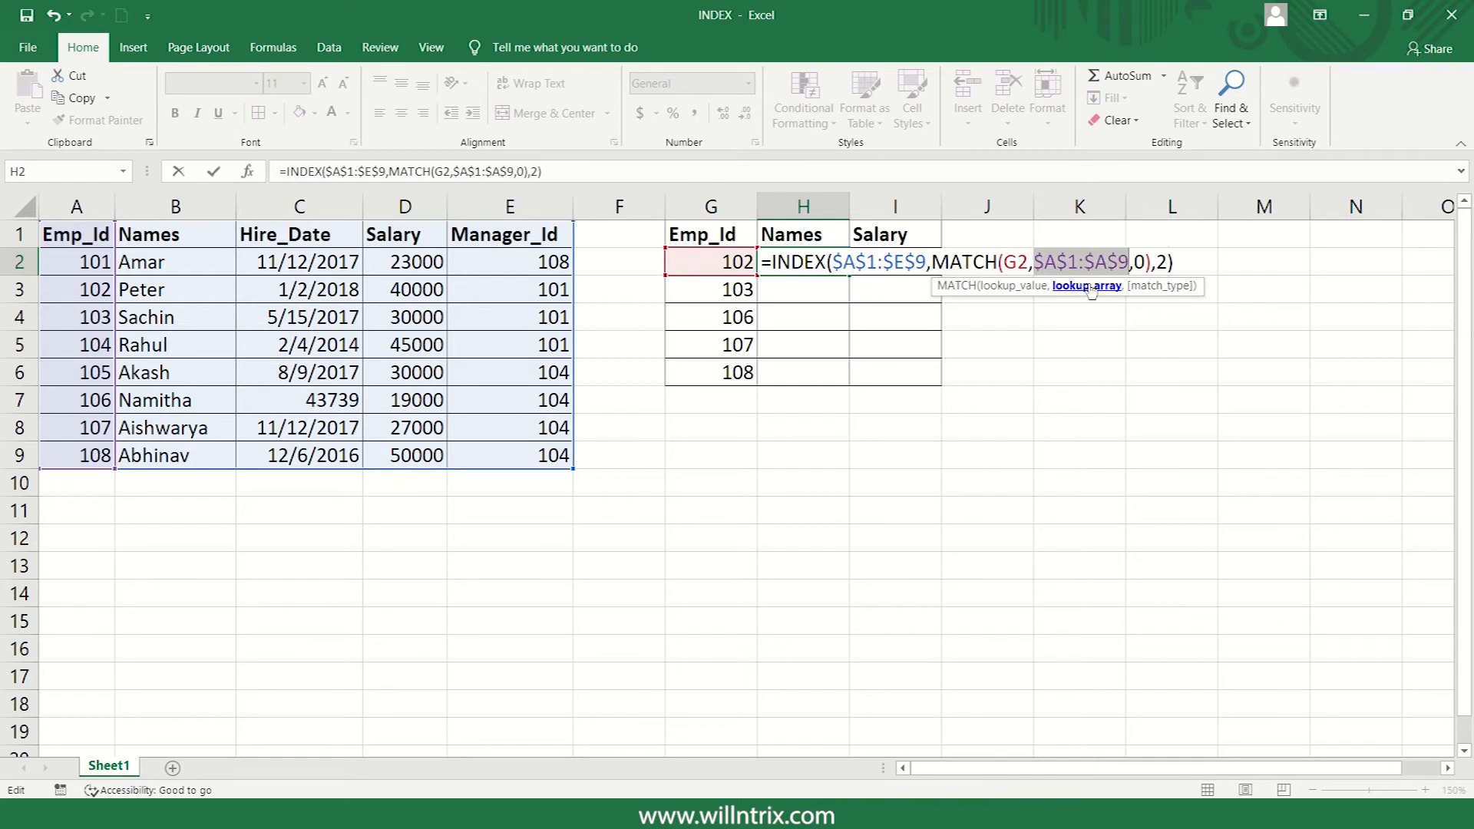
left_click(1019, 261)
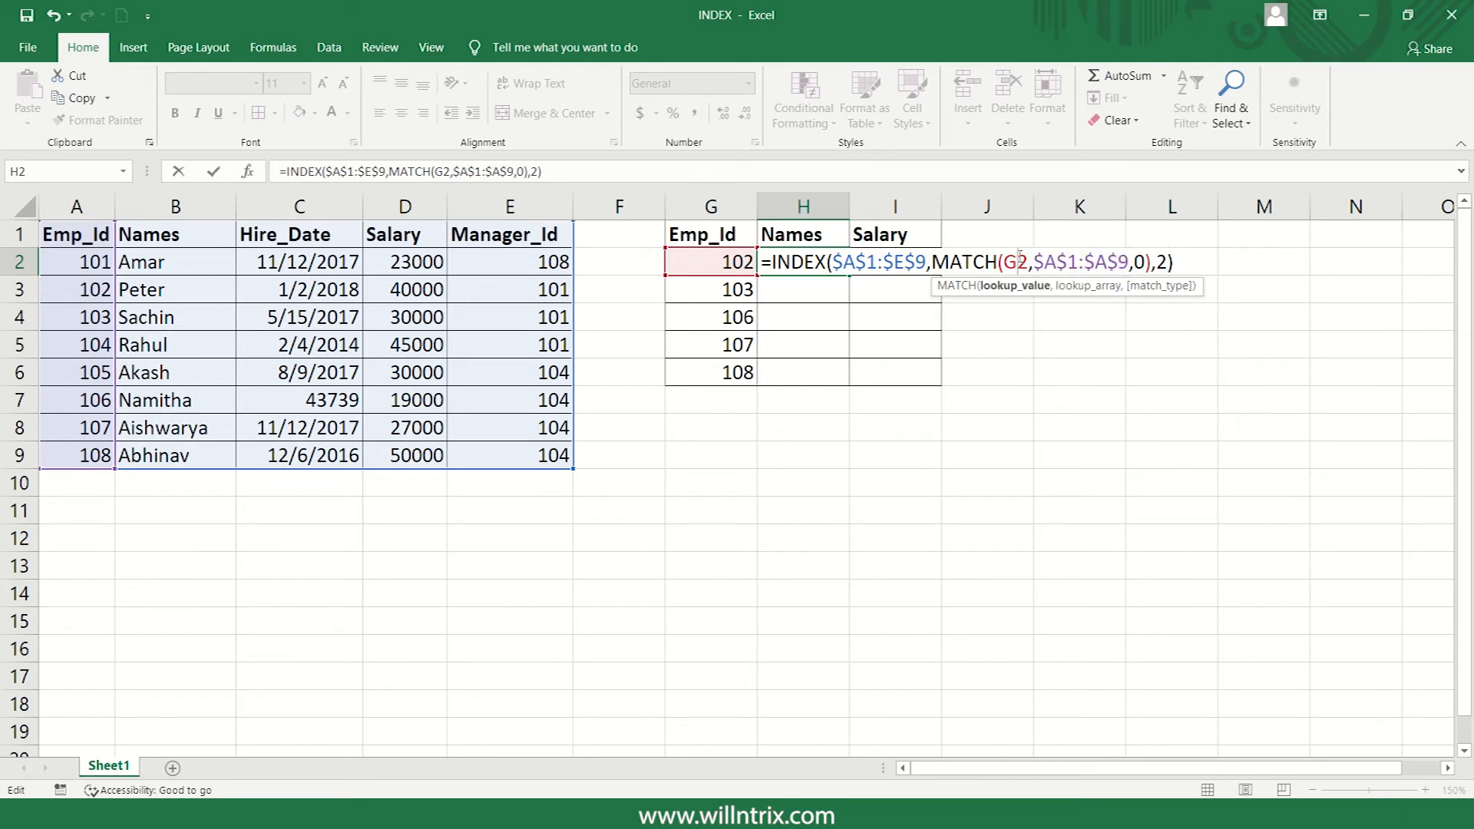
key("Return")
key("Up")
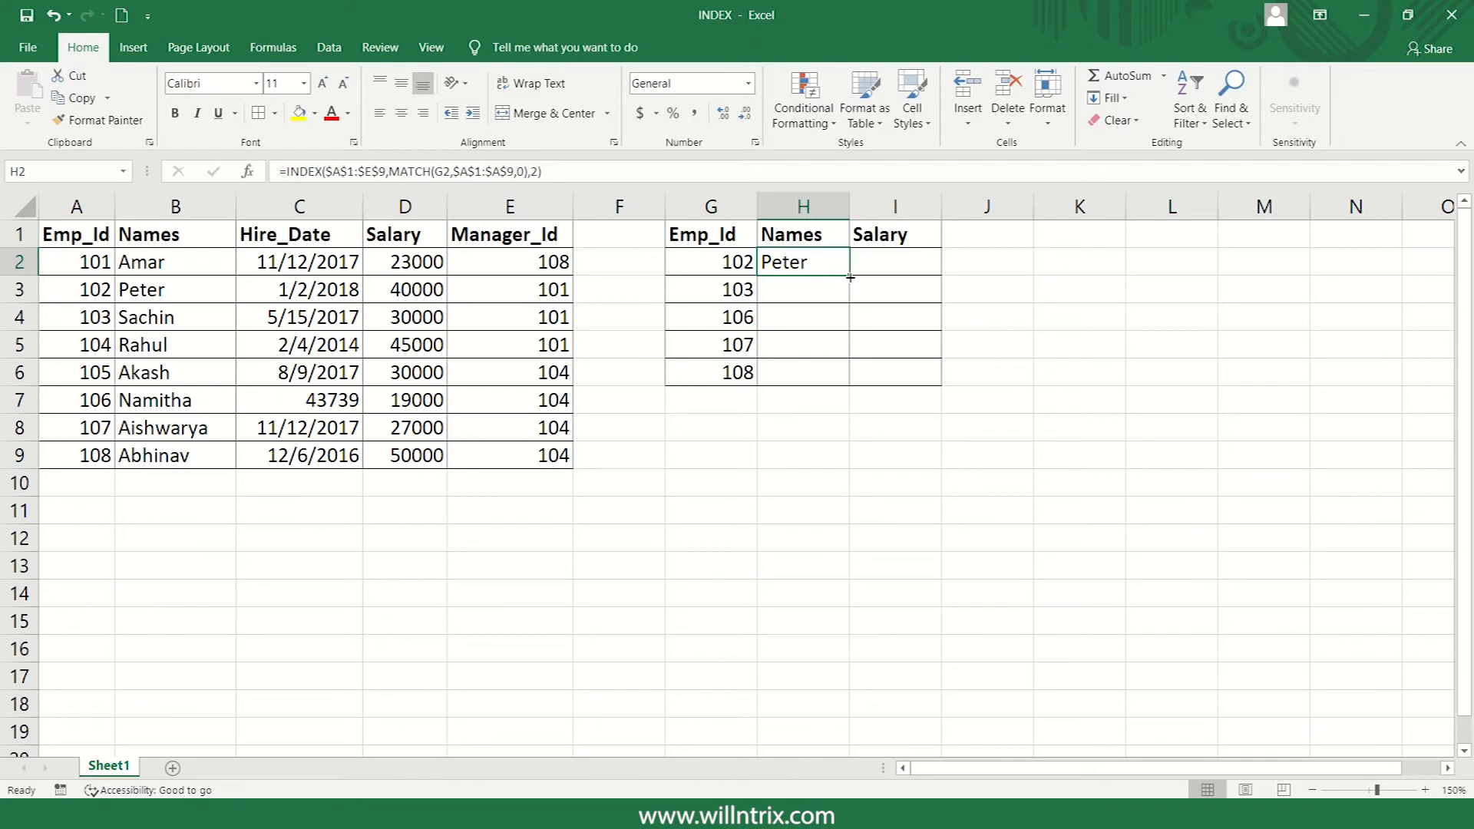
left_click_drag(851, 277, 853, 378)
Step: Examine the copied formula in H3, checking its MATCH lookup value and the INDEX row number argument
left_click(805, 294)
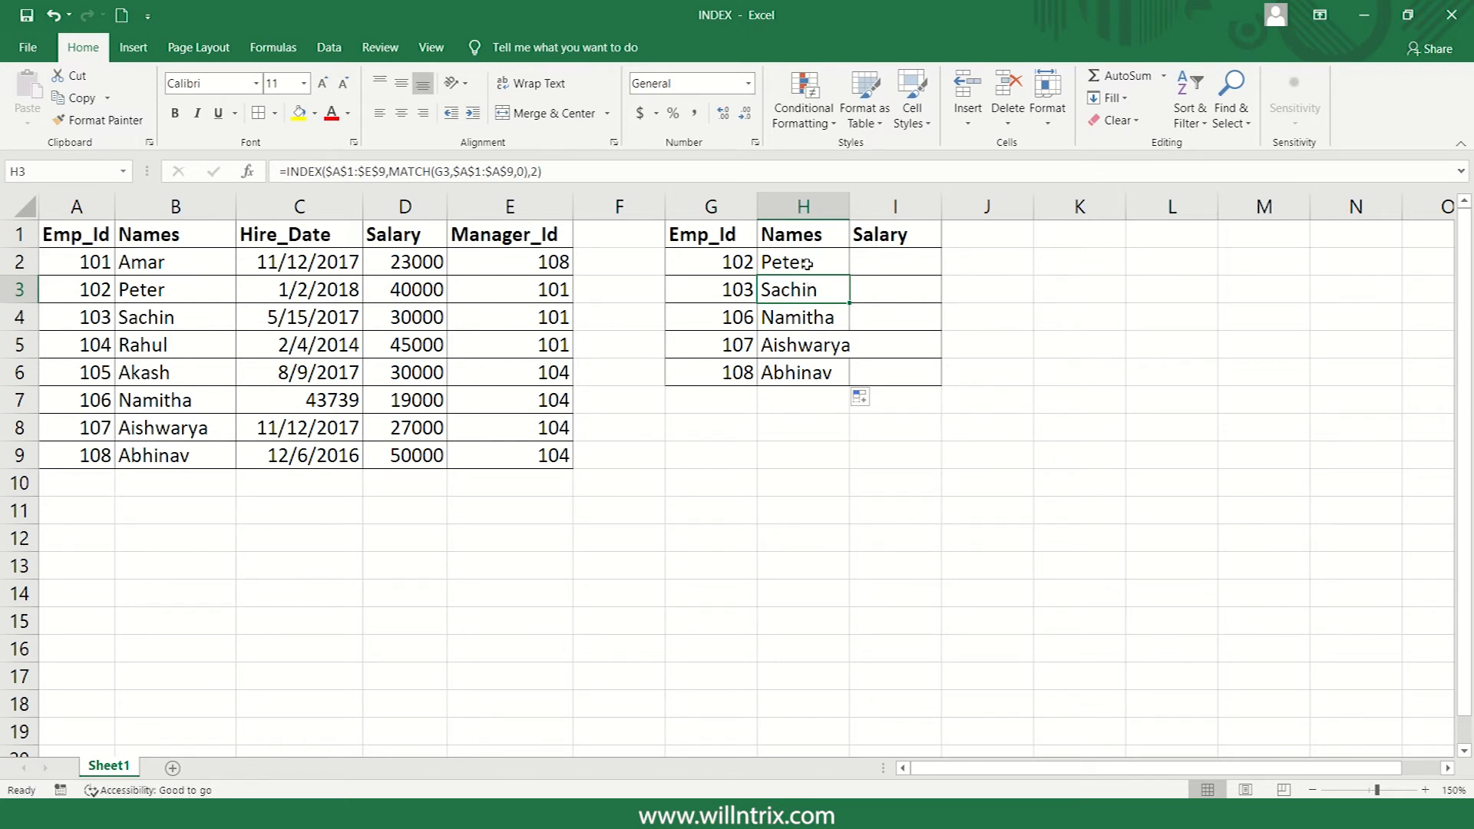
left_click(806, 264)
double_click(805, 290)
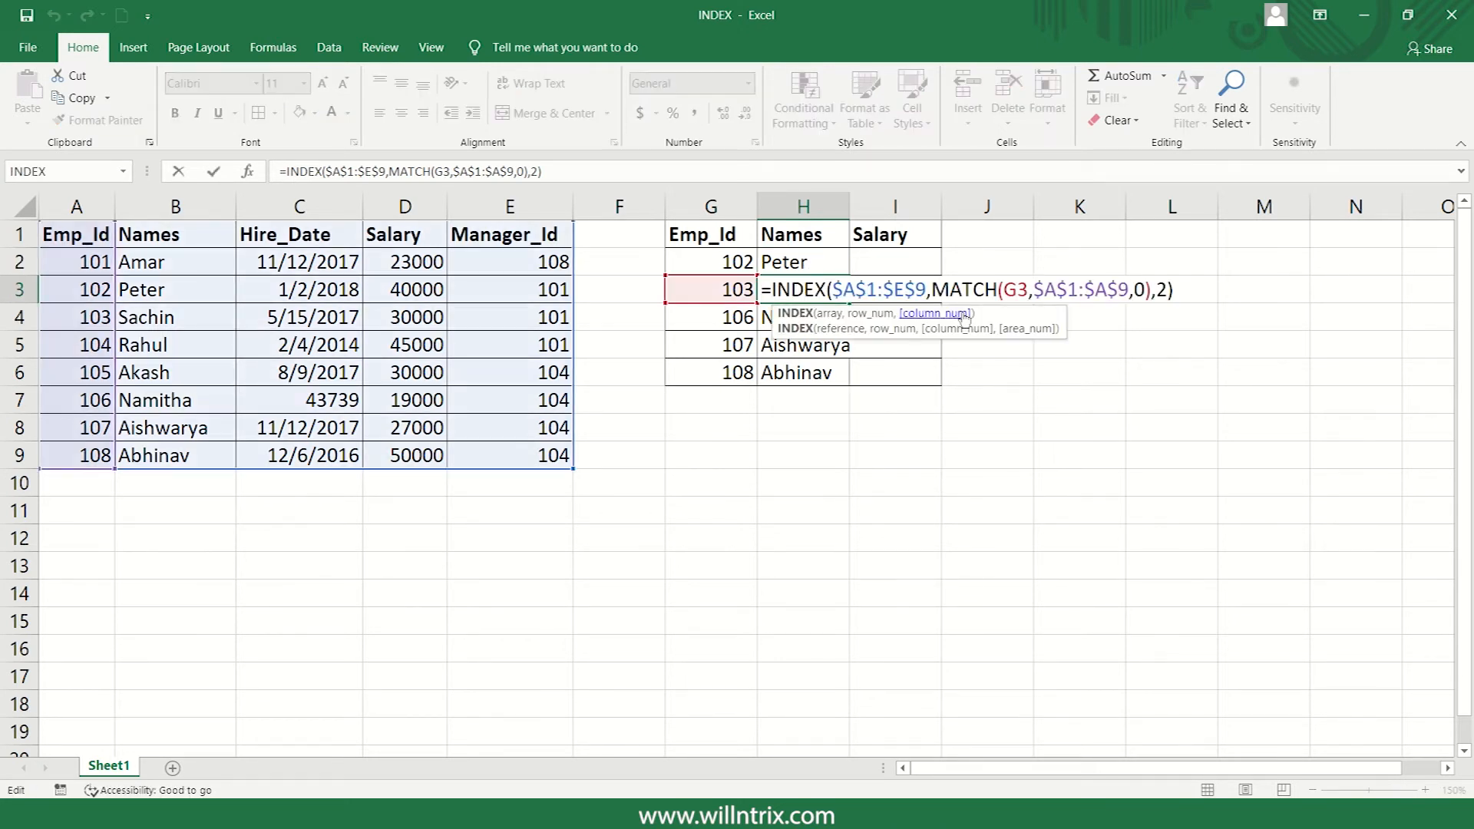
left_click(1028, 290)
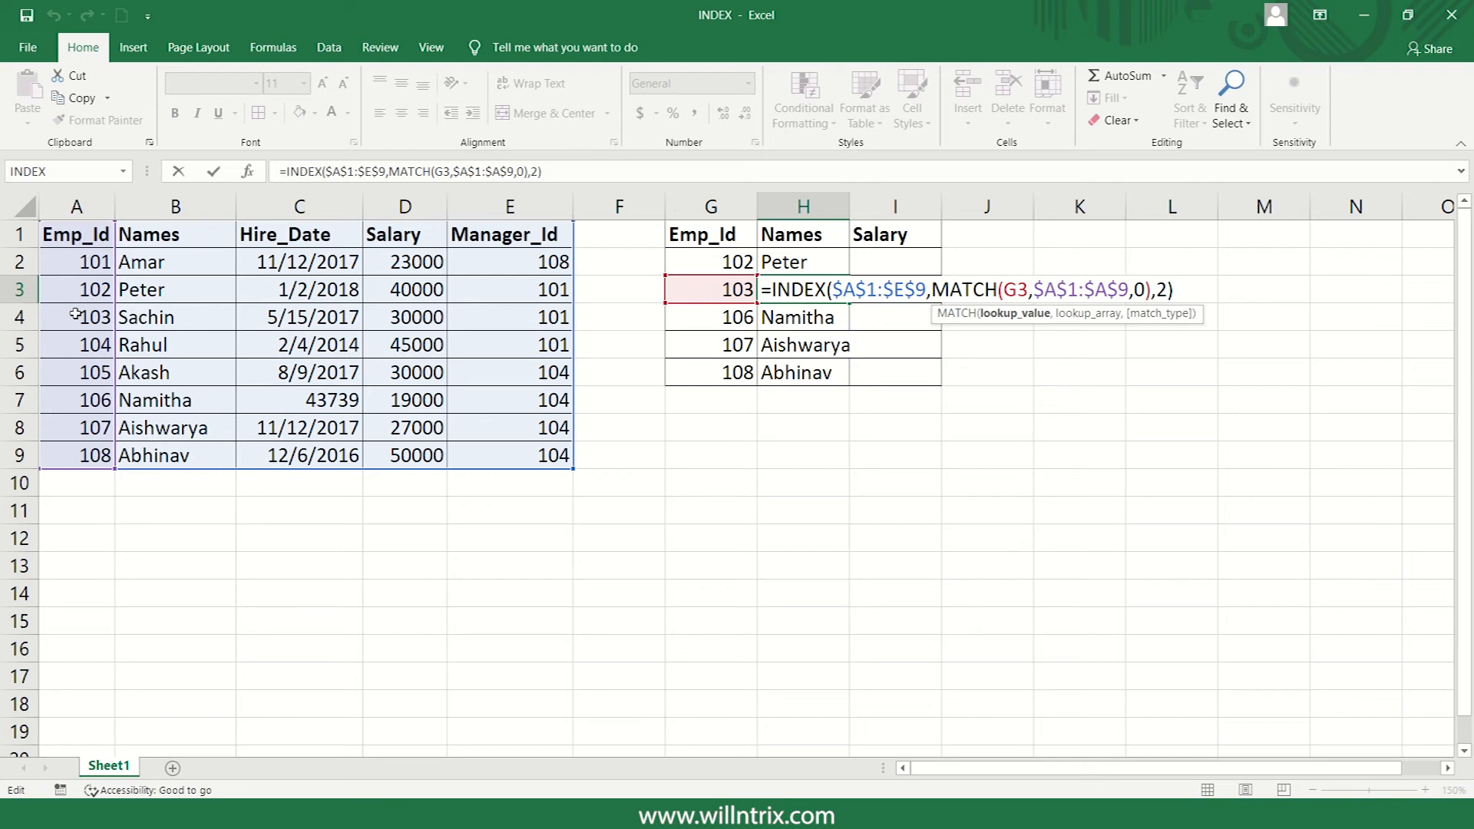
left_click(952, 292)
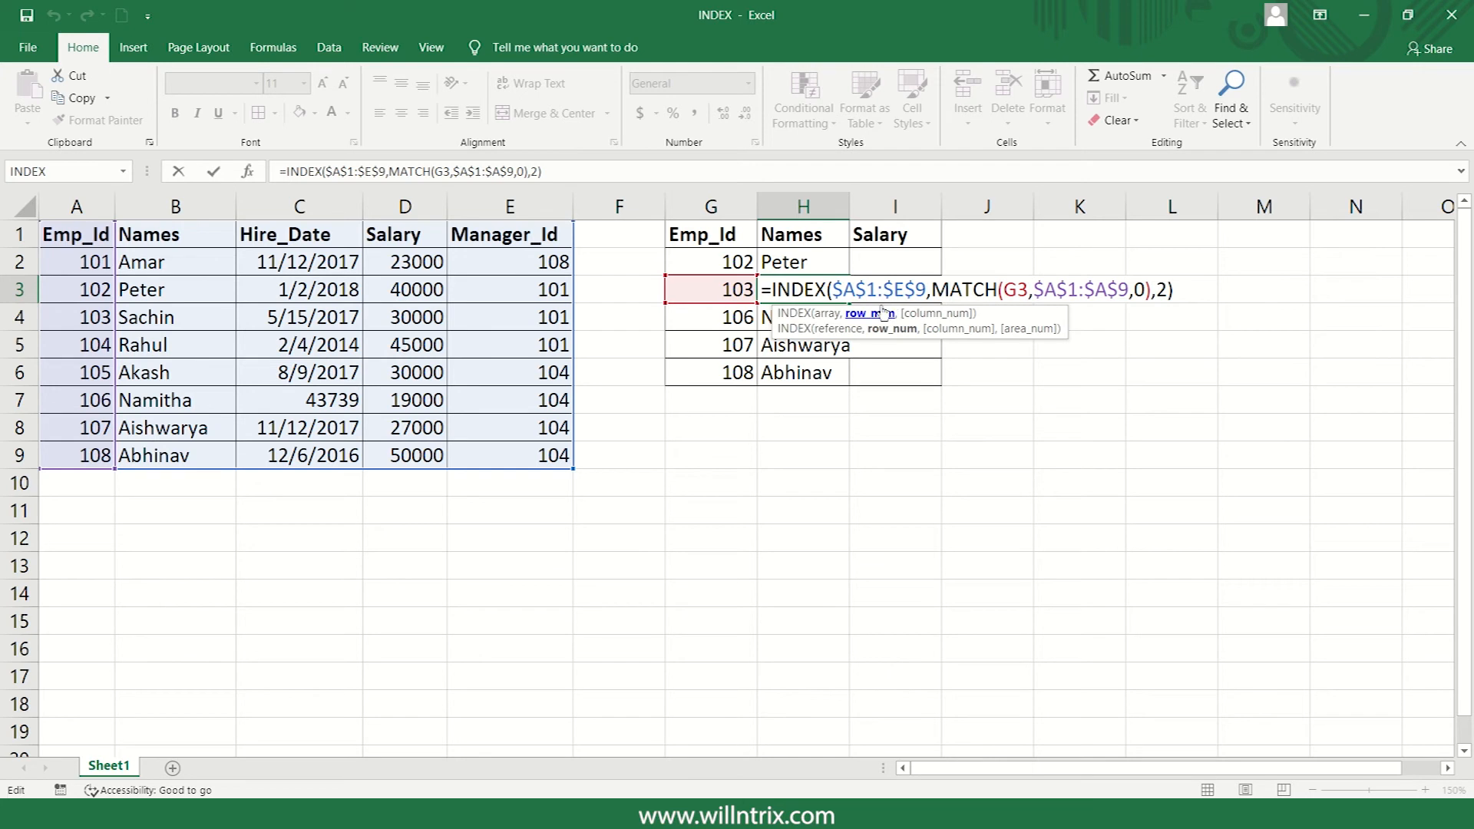
key("Return")
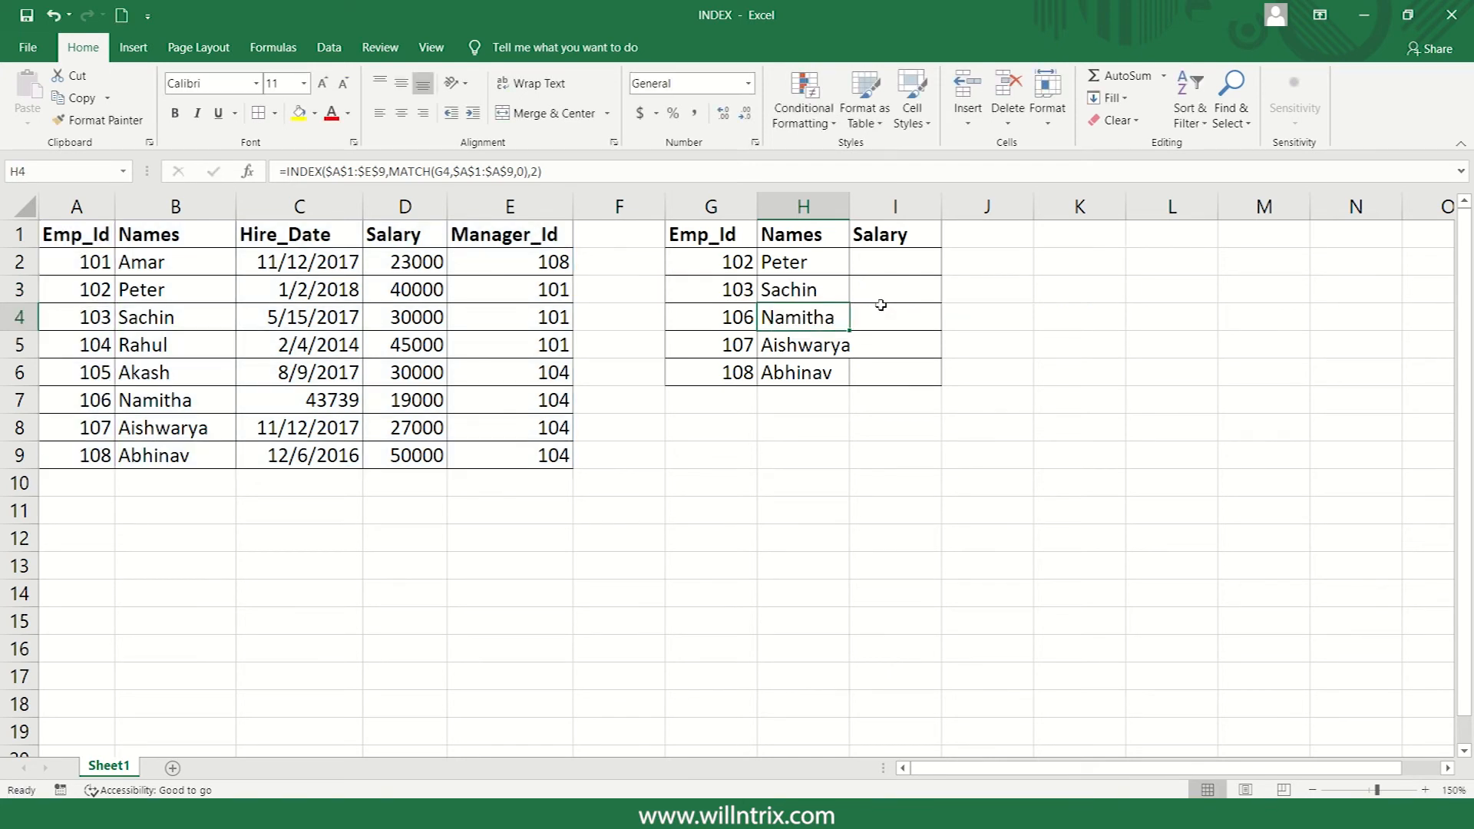
Step: Lock only the column of the MATCH lookup value in the H2 formula, making it $G2
left_click(805, 266)
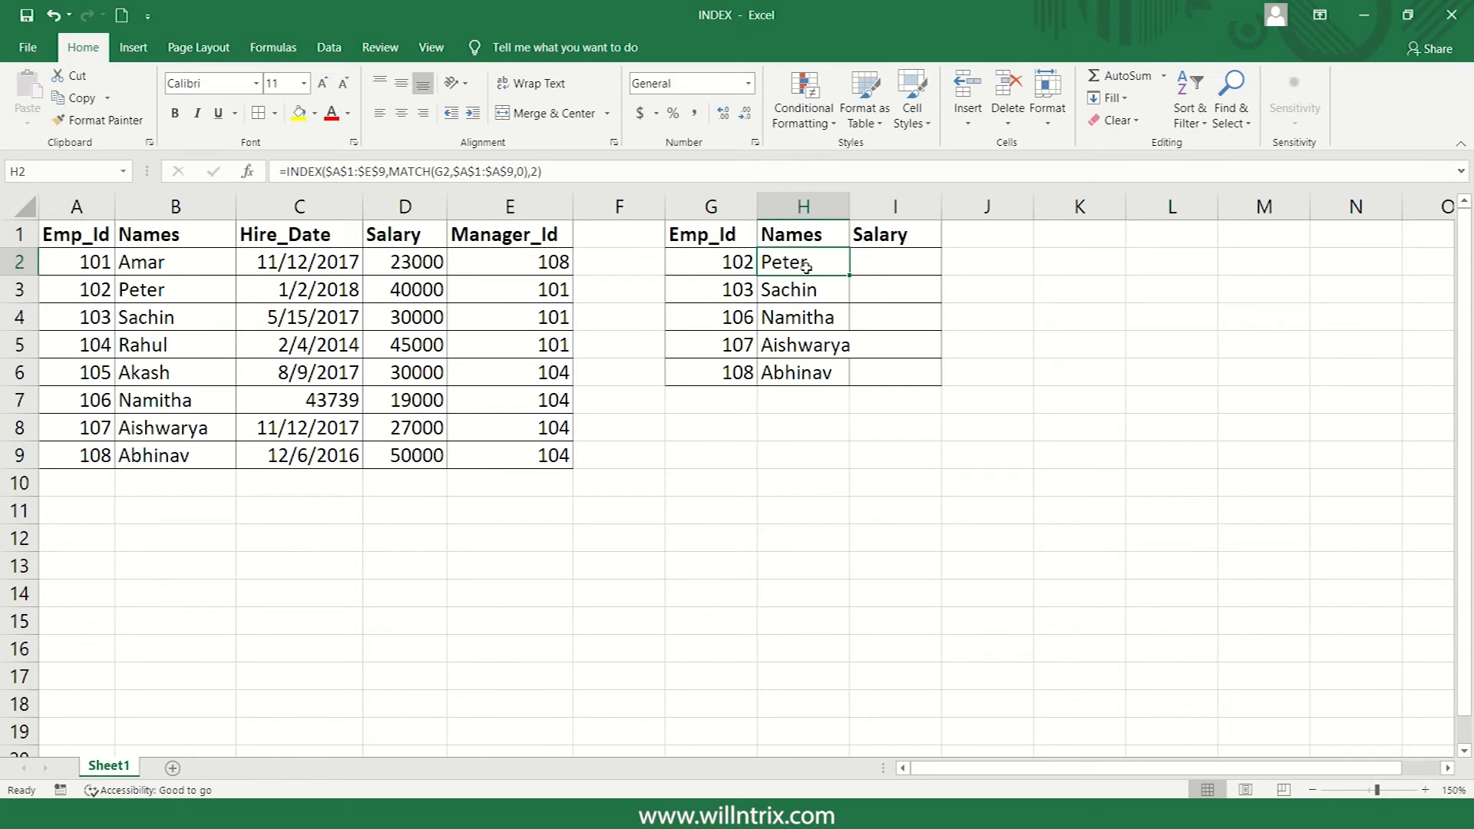
double_click(805, 267)
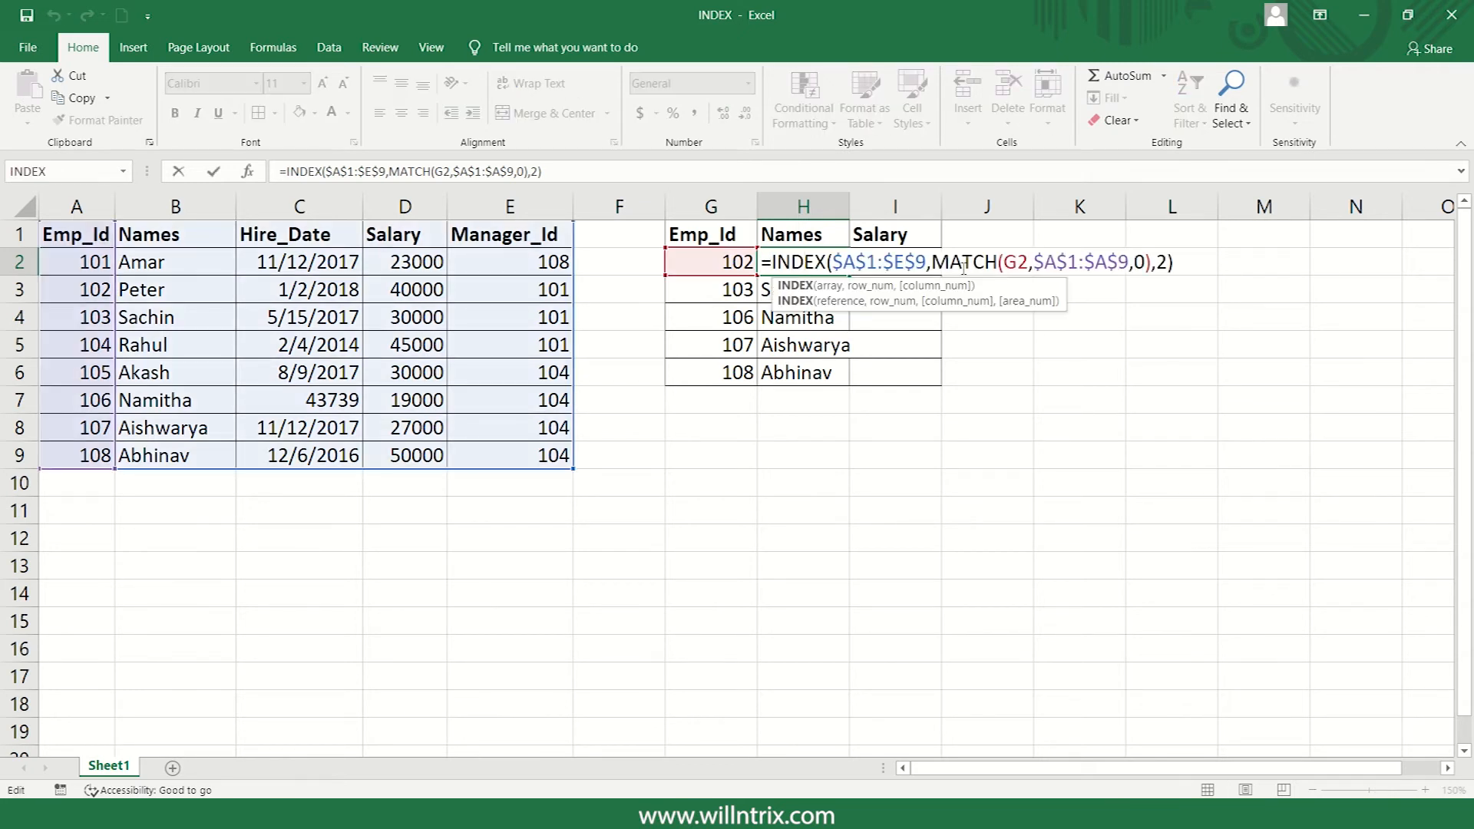
left_click(1019, 262)
left_click(1005, 287)
key("F4")
key("F4")
key("F4")
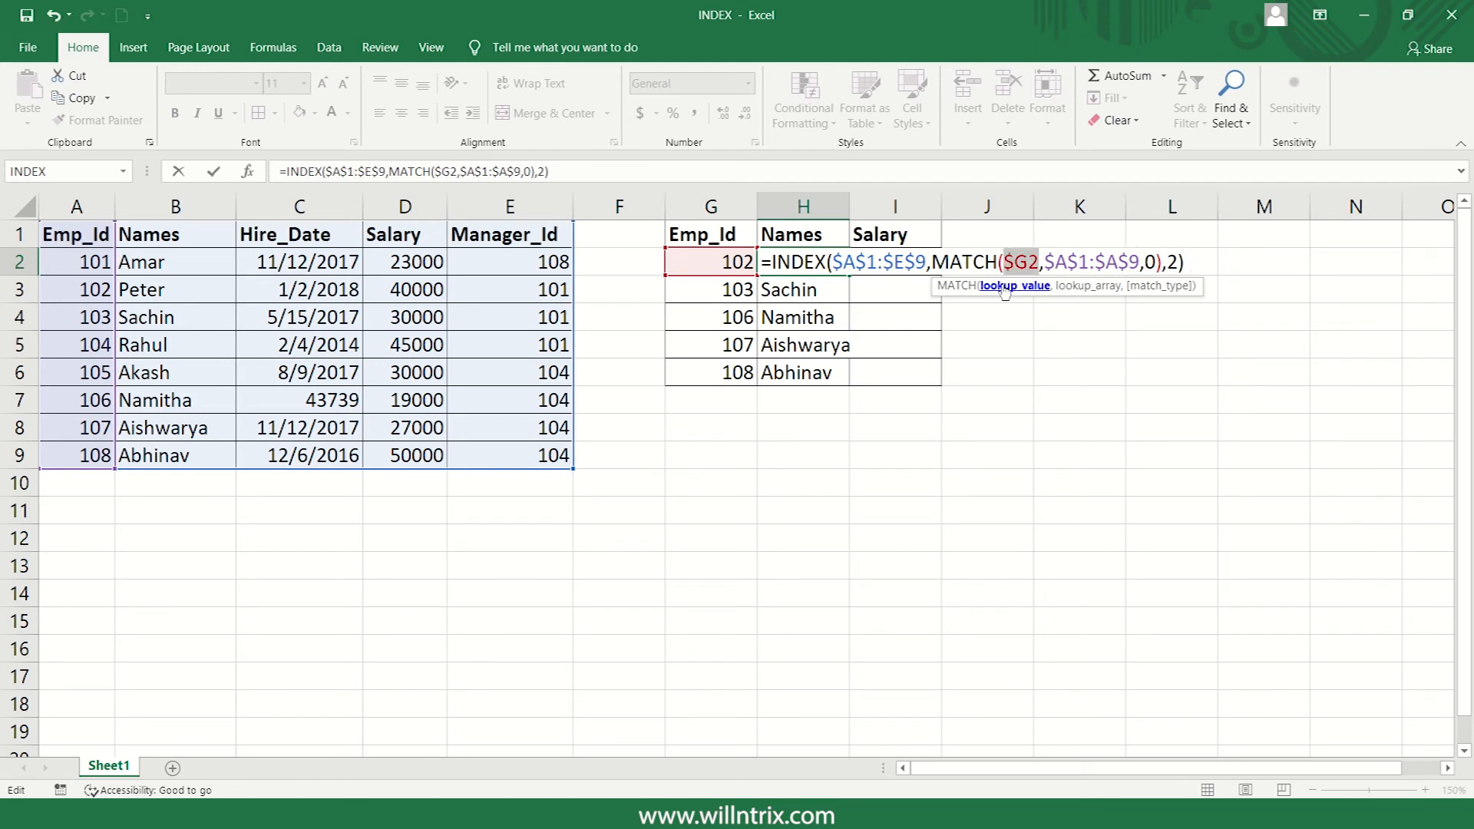
key("ctrl+Return")
key("ctrl+shift+Down")
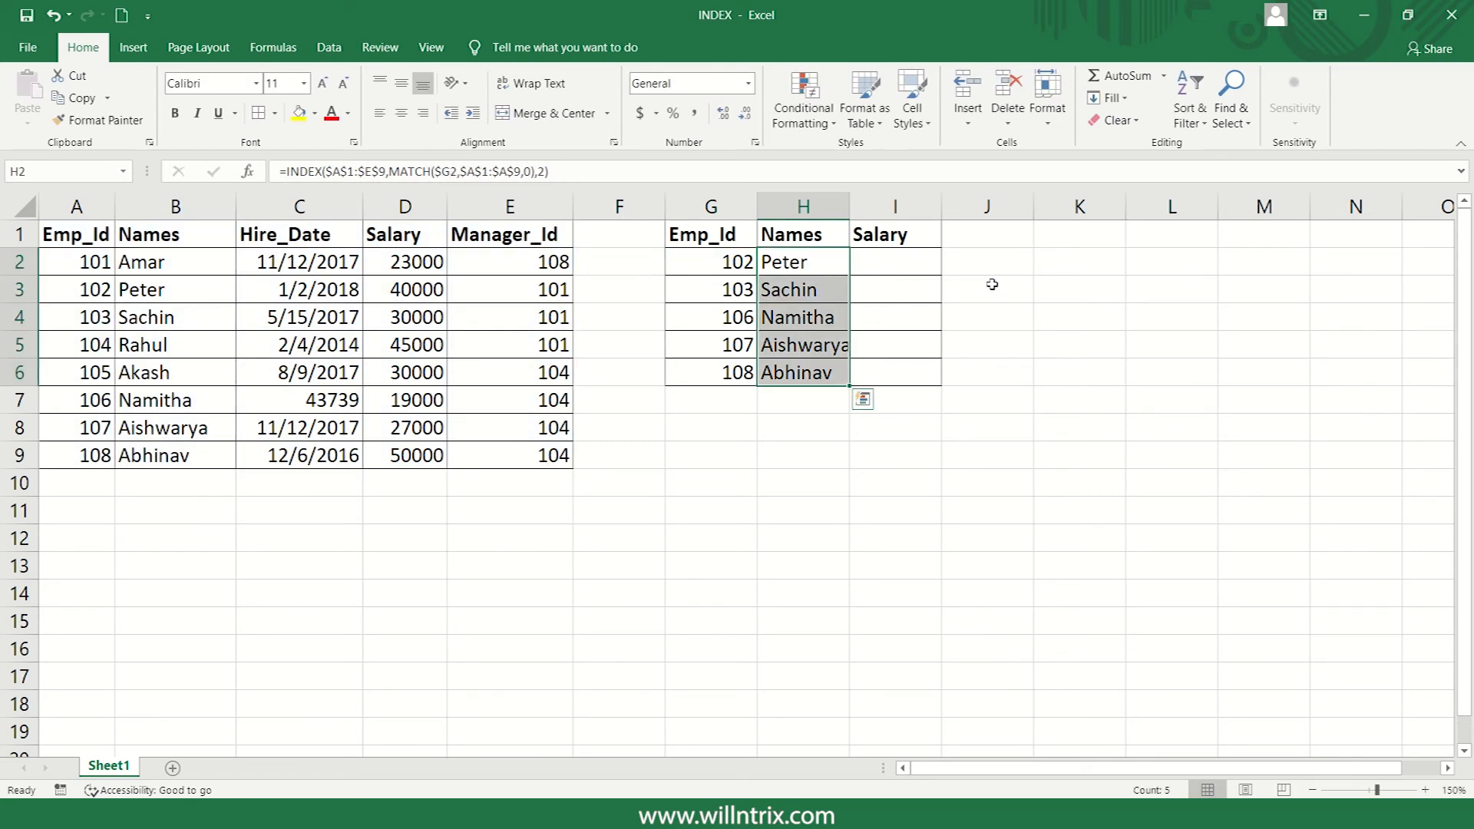
Step: Copy the Names formula from H2 into the first Salary cell, I2
left_click(815, 262)
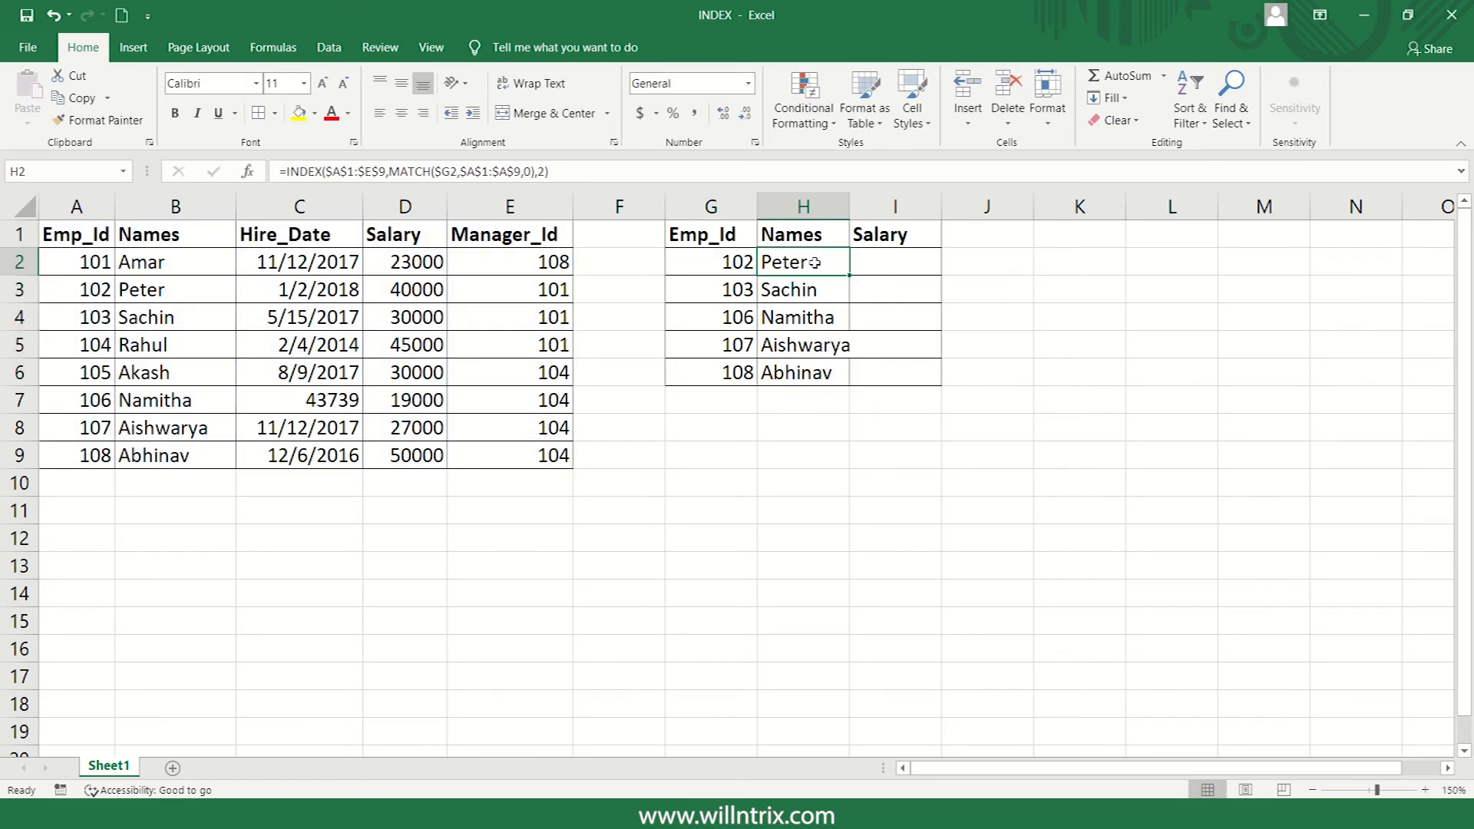
key("ctrl+c")
left_click(885, 268)
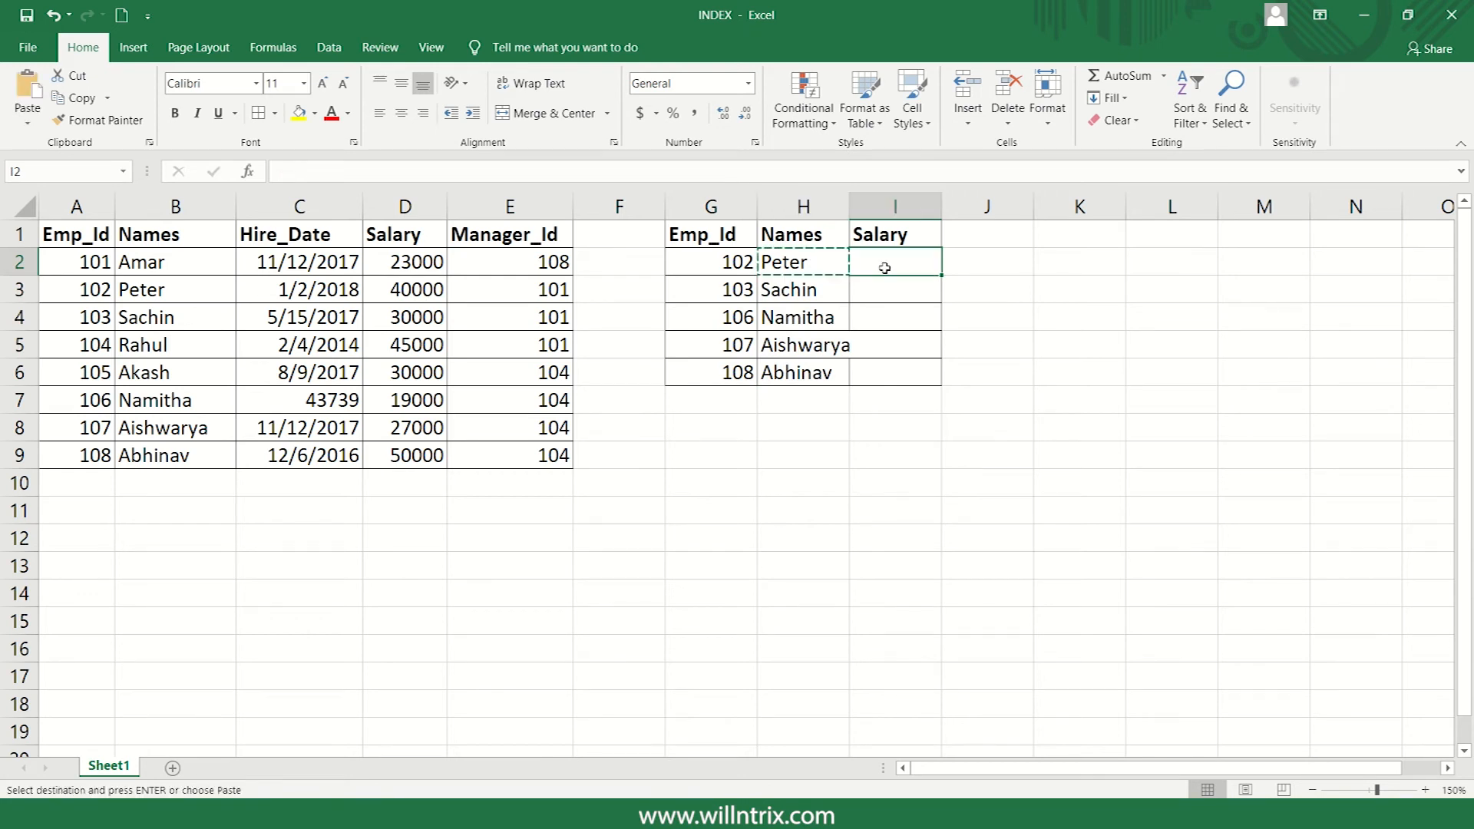
key("ctrl+v")
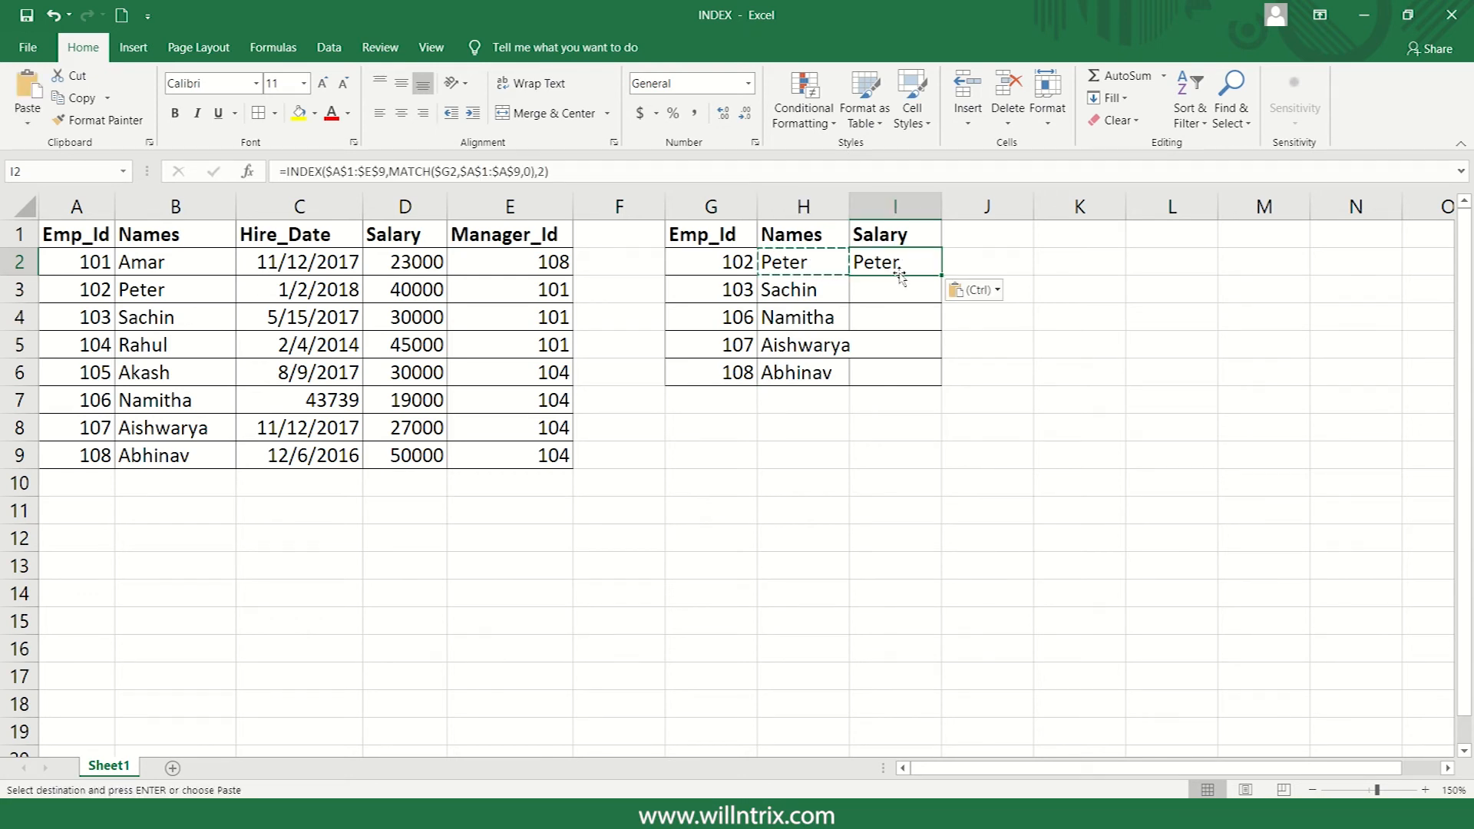
Step: Set the INDEX column number in I2 to 4 and fill the formula down to I6
double_click(900, 264)
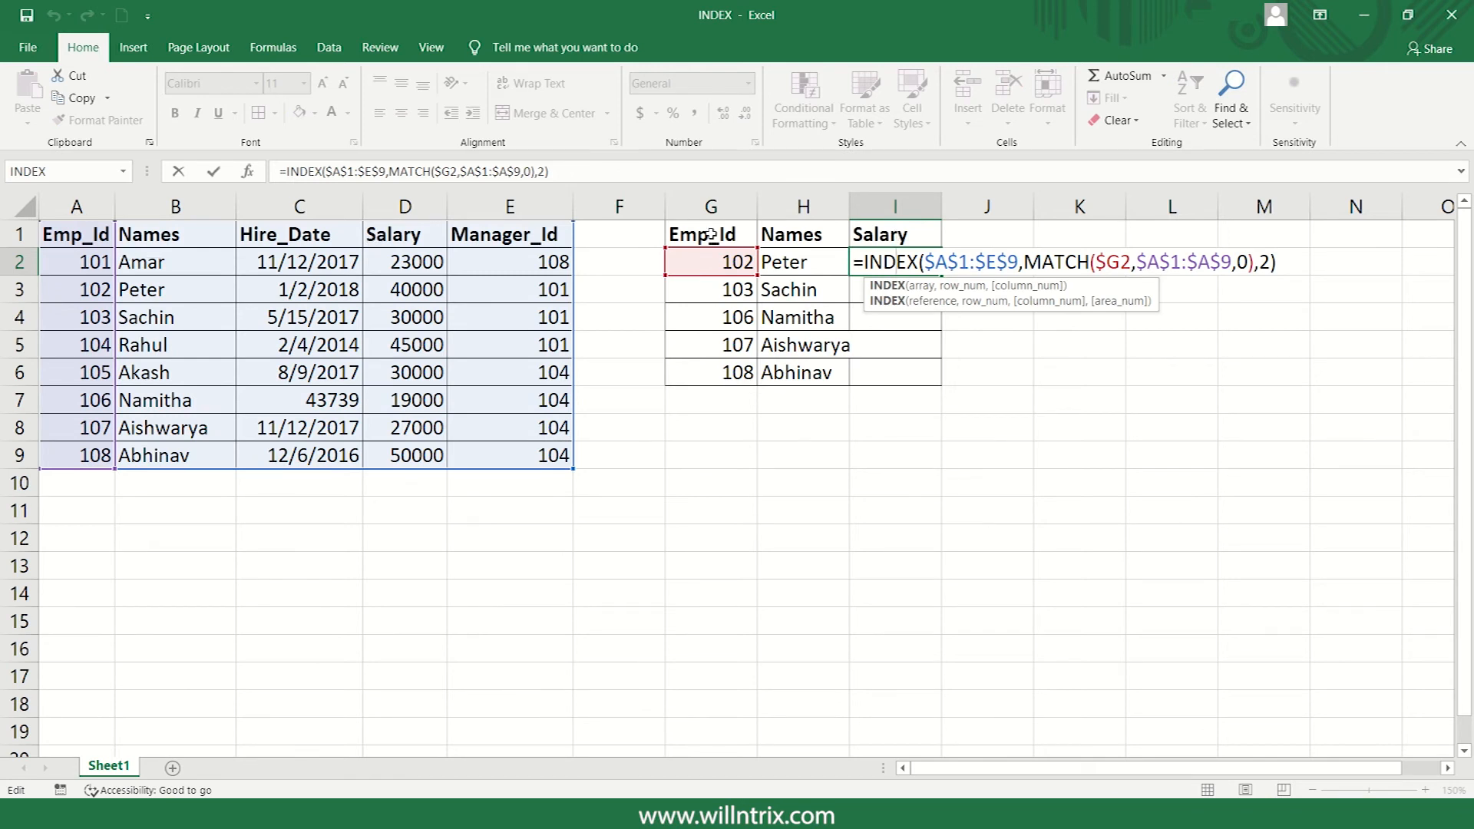
left_click(1272, 263)
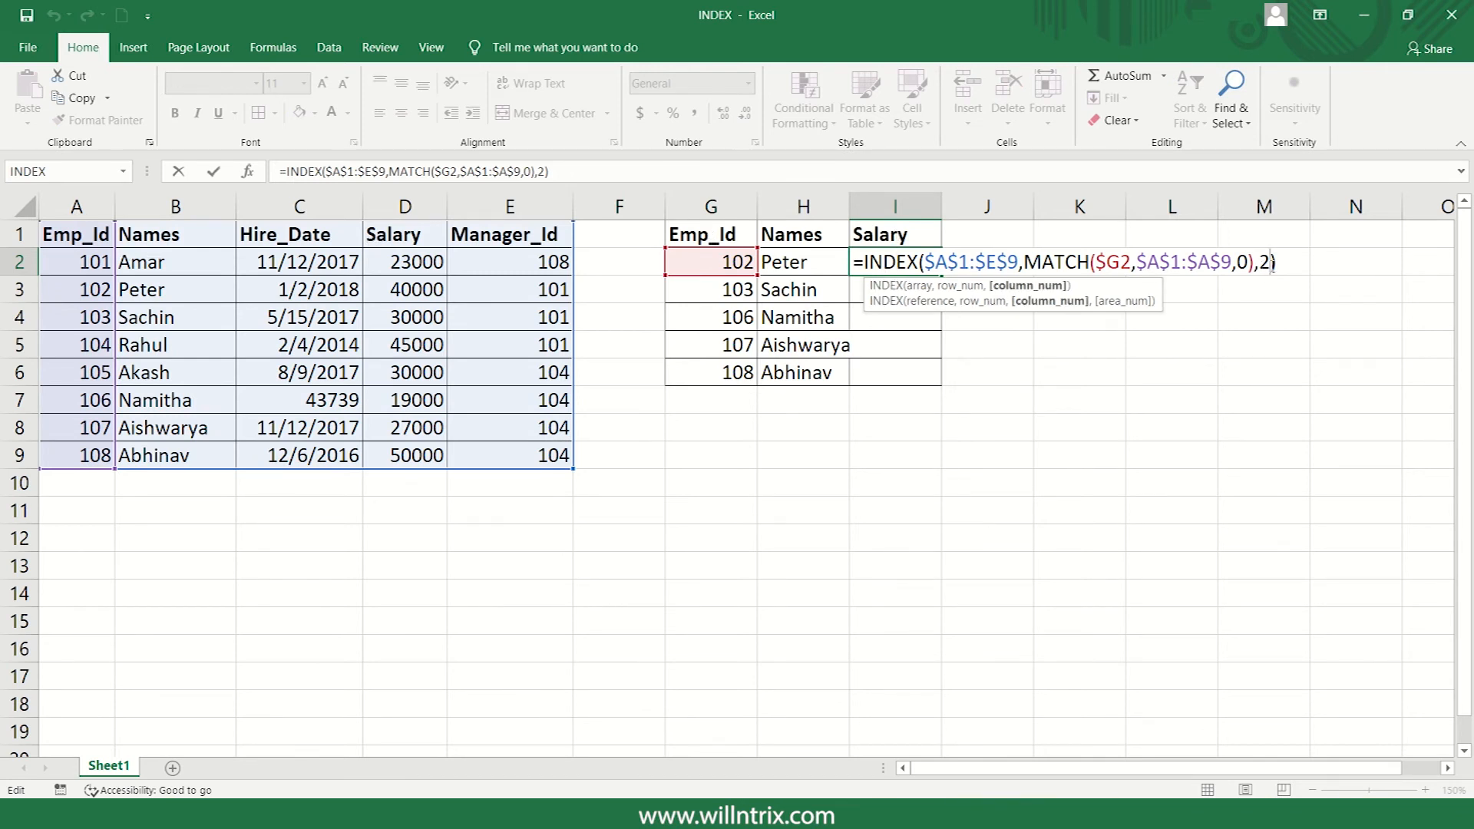
key("BackSpace")
type("4")
key("ctrl+Return")
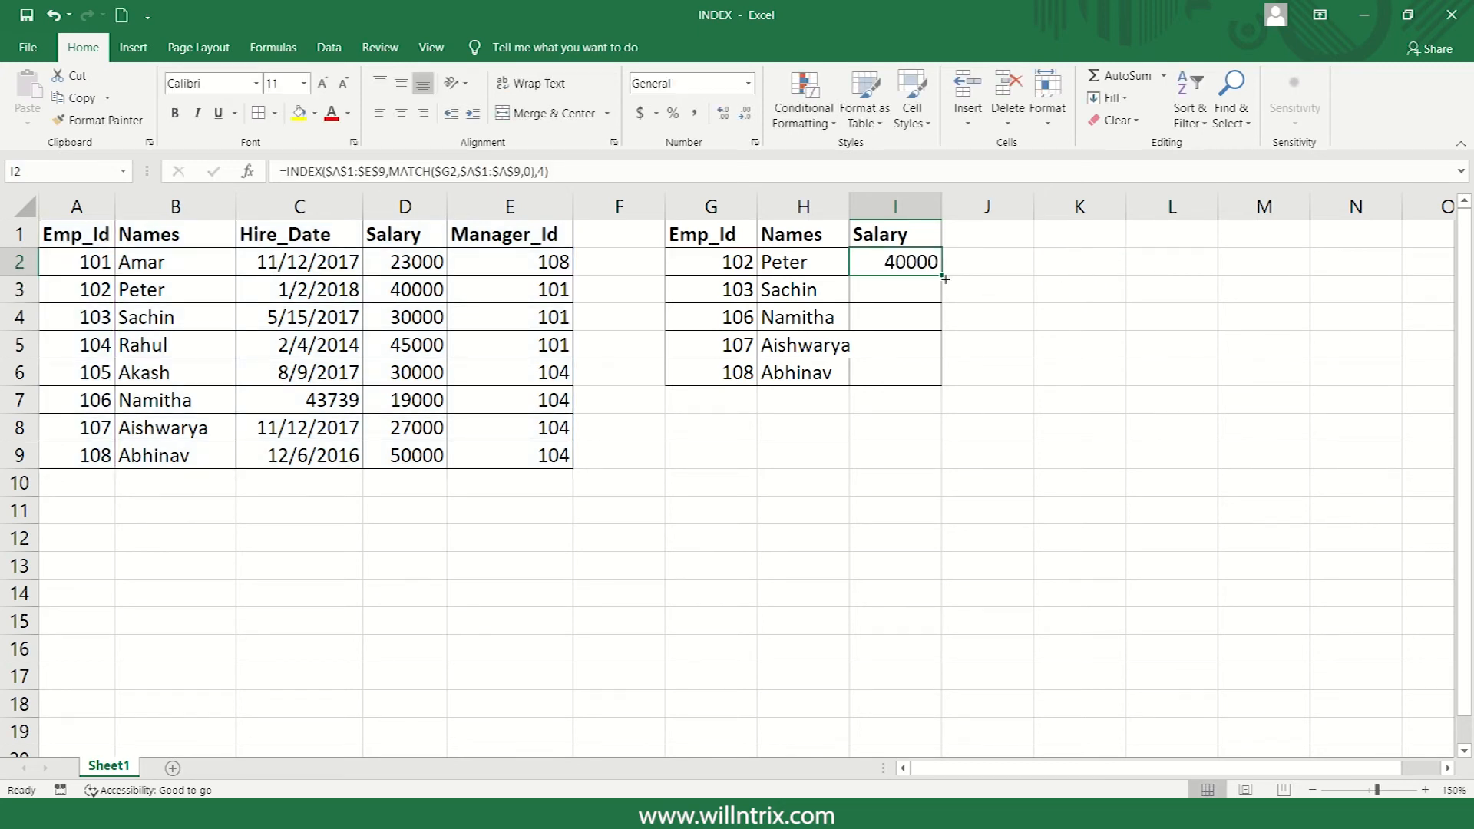
double_click(944, 273)
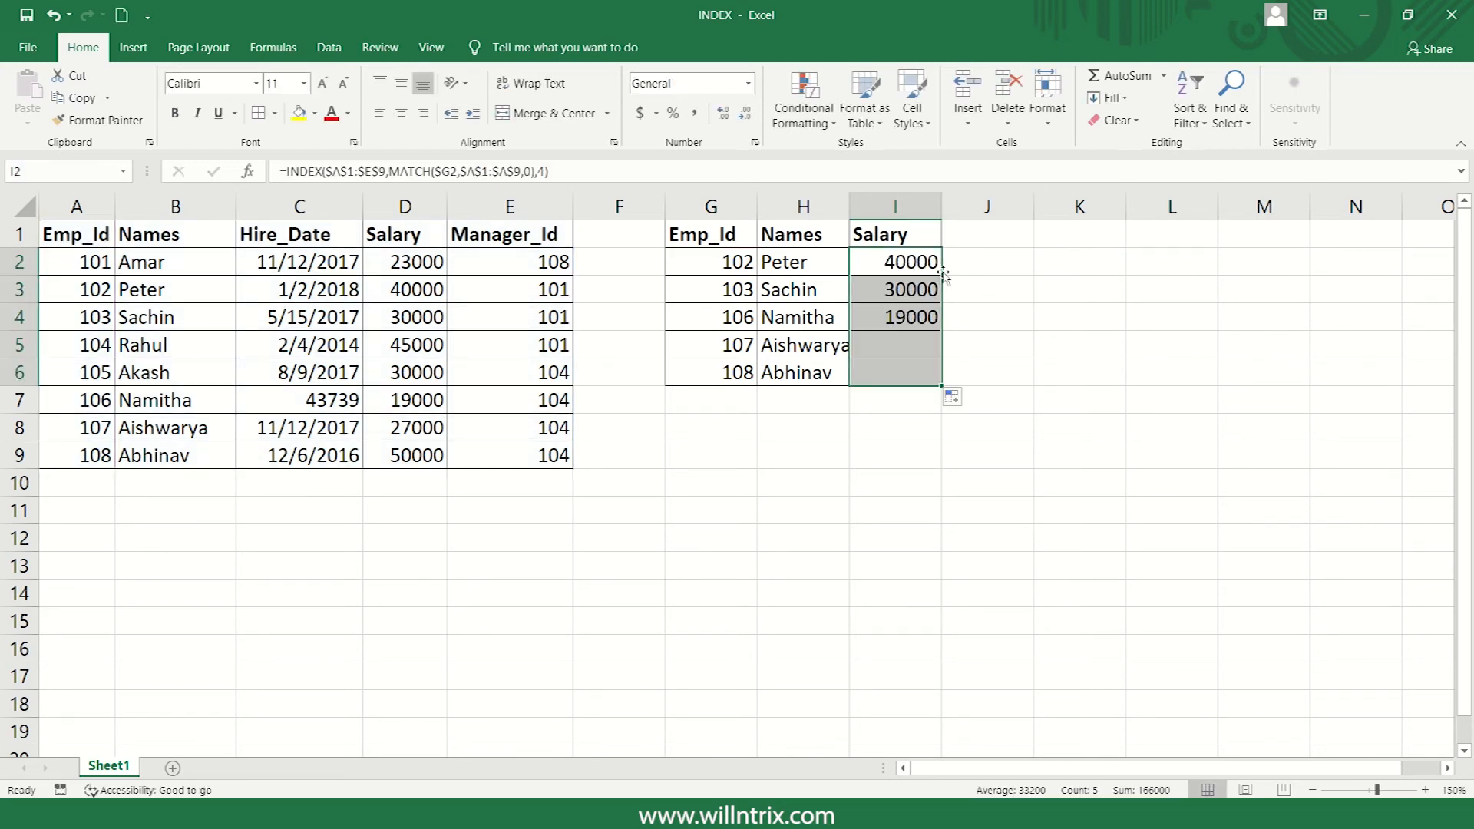
left_click(912, 318)
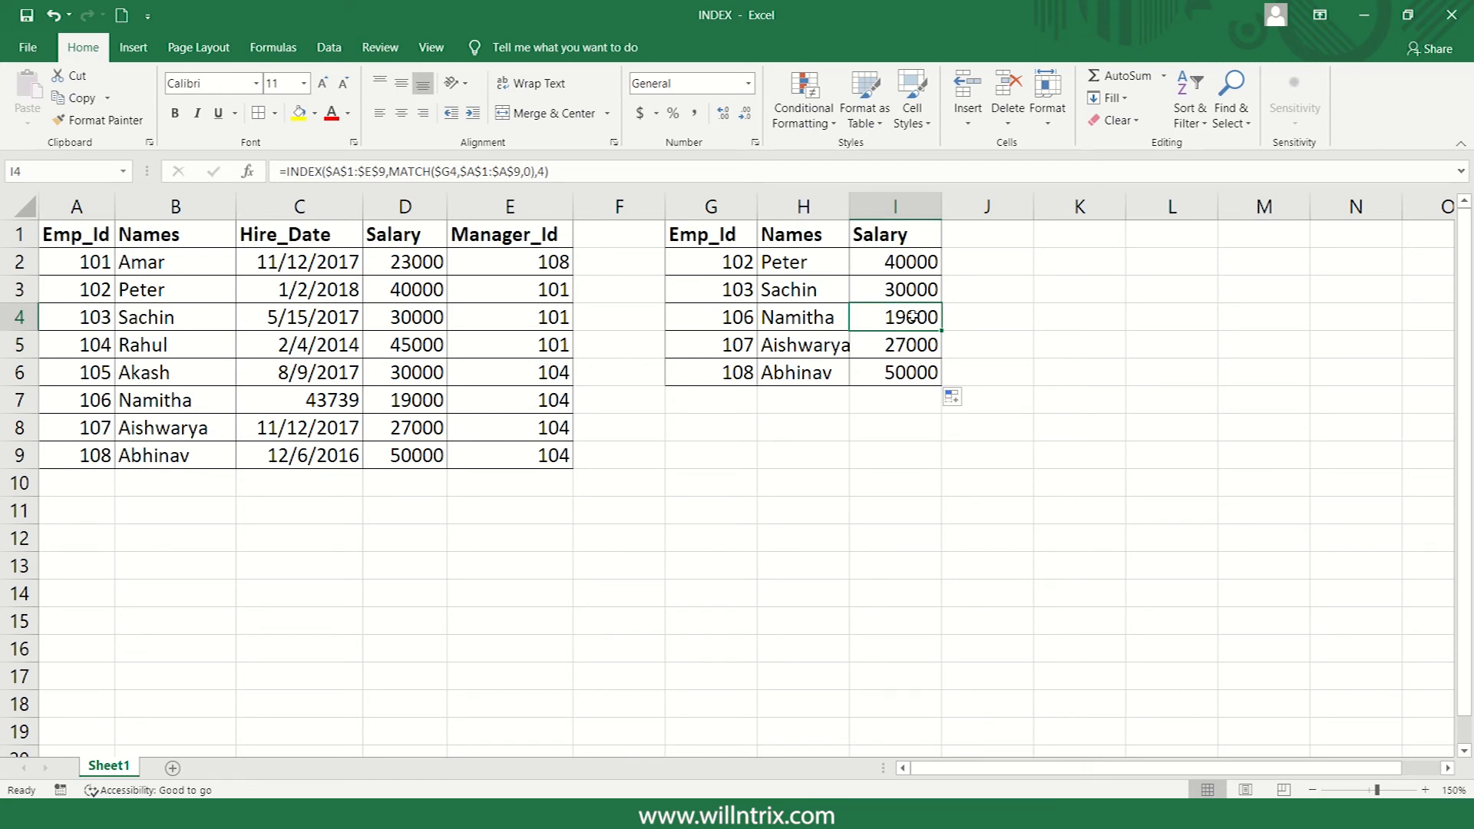
Step: Replace the fixed column number in the H2 INDEX formula with MATCH(H1,A1:E1,0) to look up the Names header
left_click(804, 262)
double_click(804, 262)
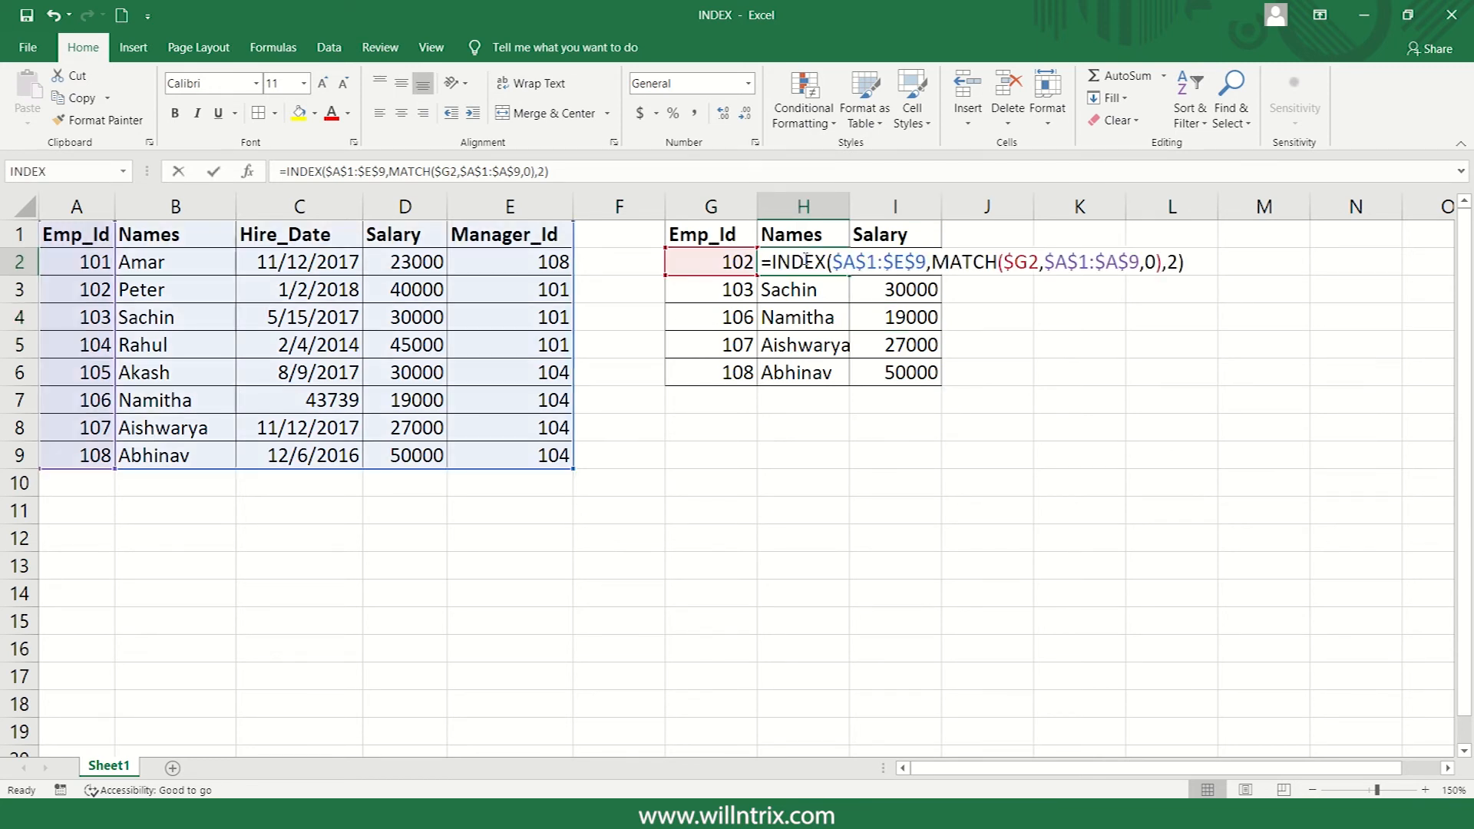
left_click(1176, 264)
key("BackSpace")
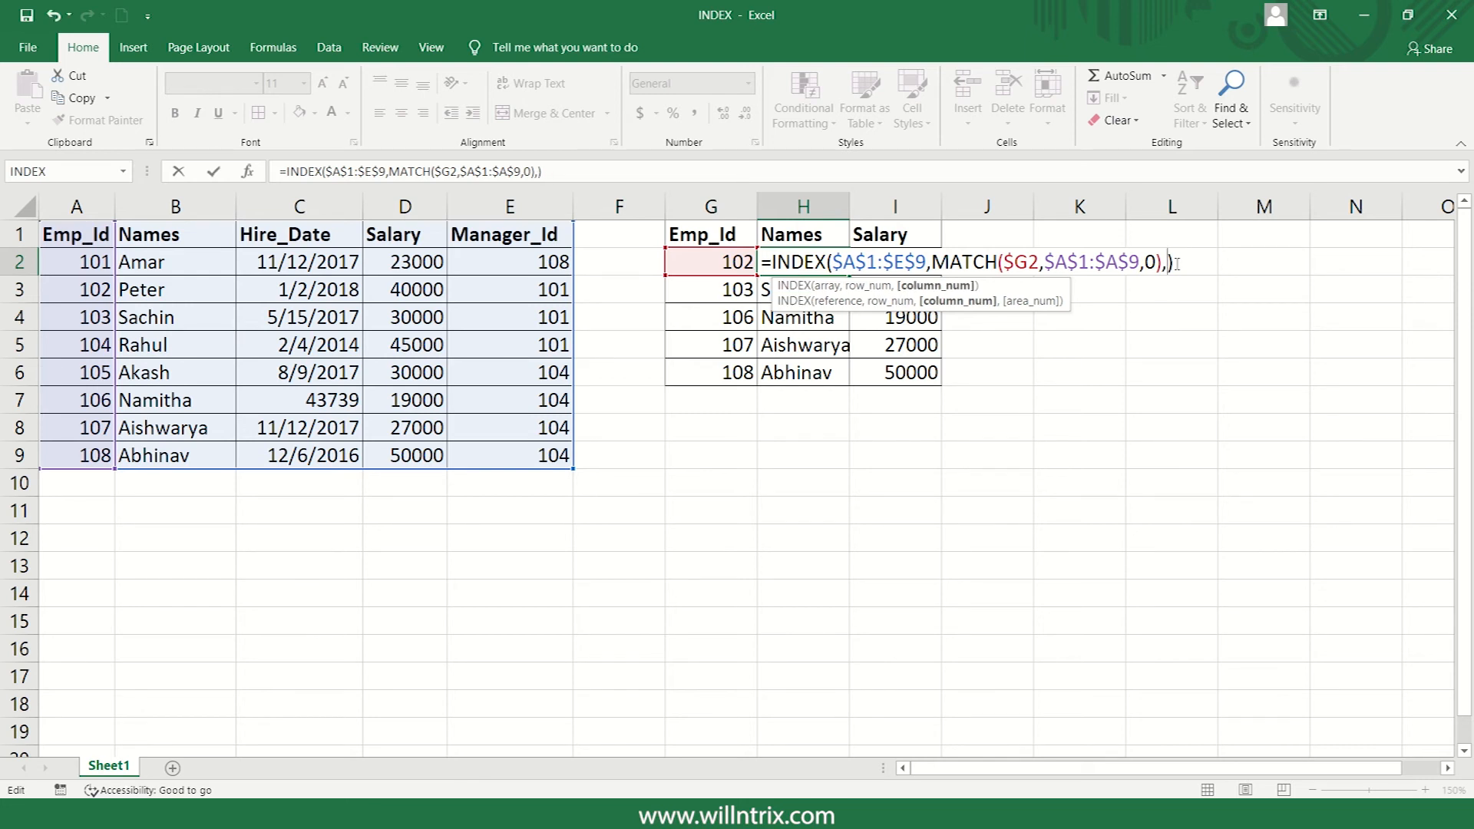
type("ma")
key("Tab")
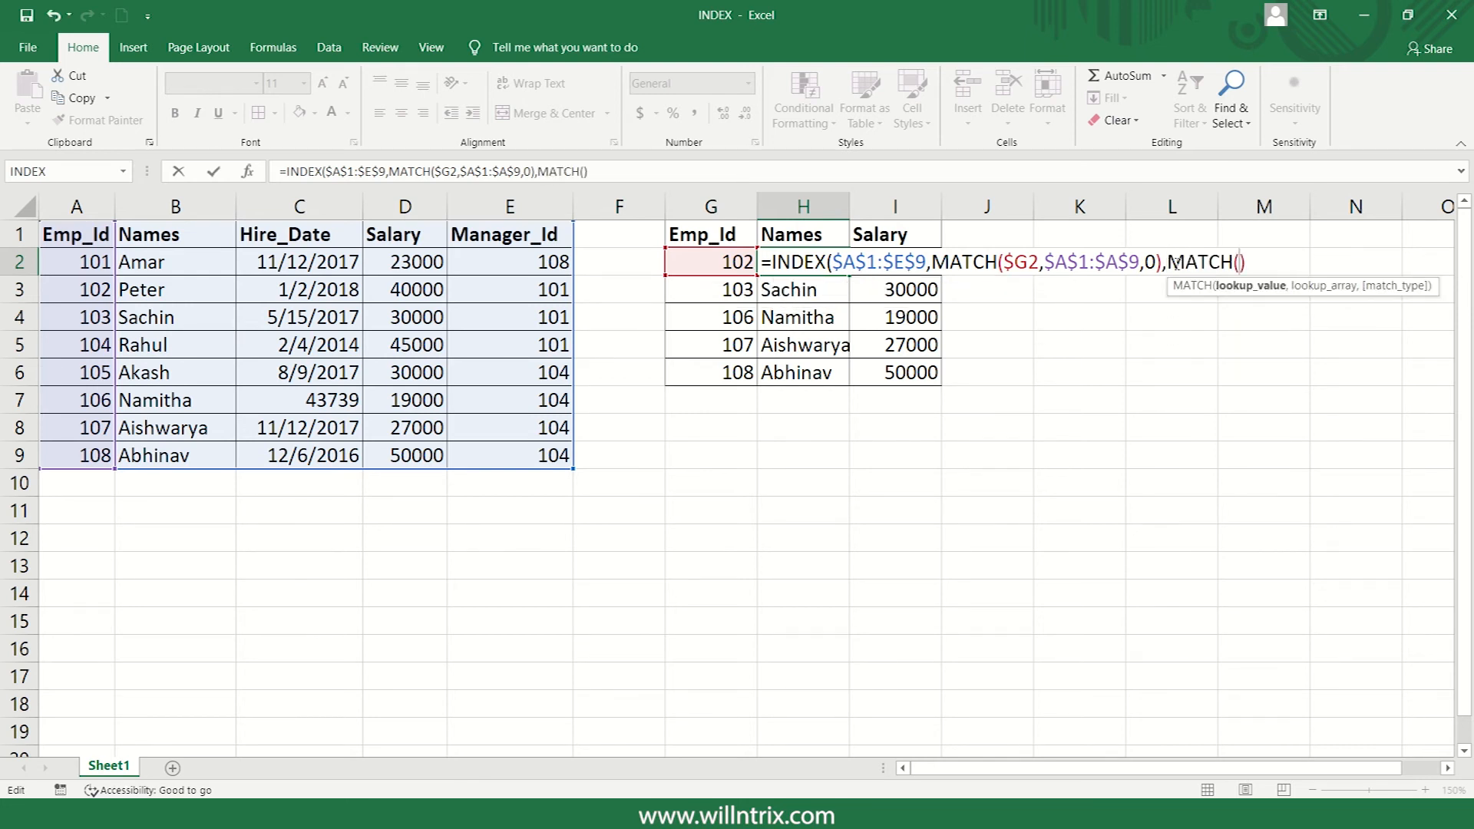
left_click(803, 235)
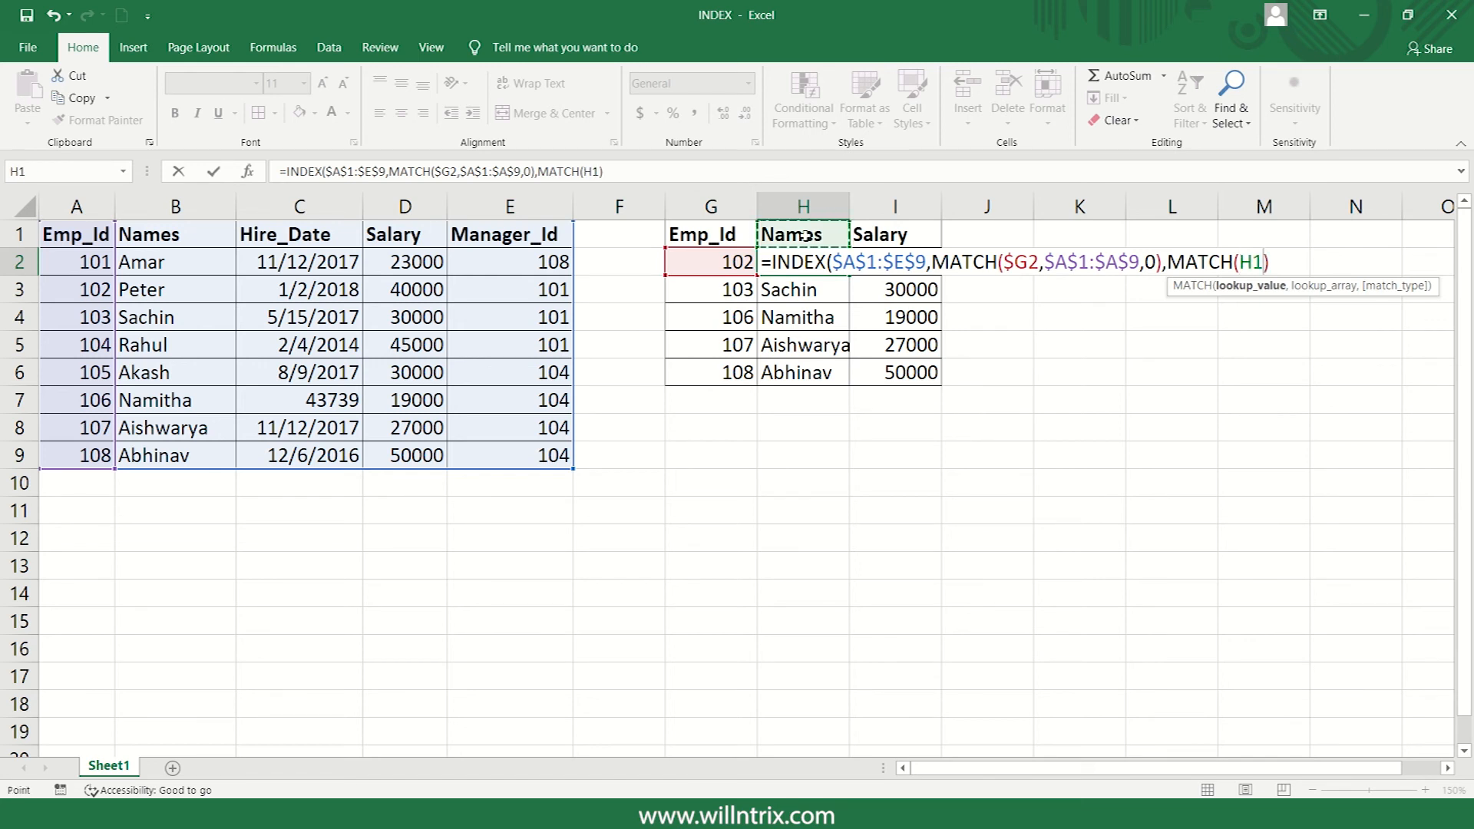
type(",")
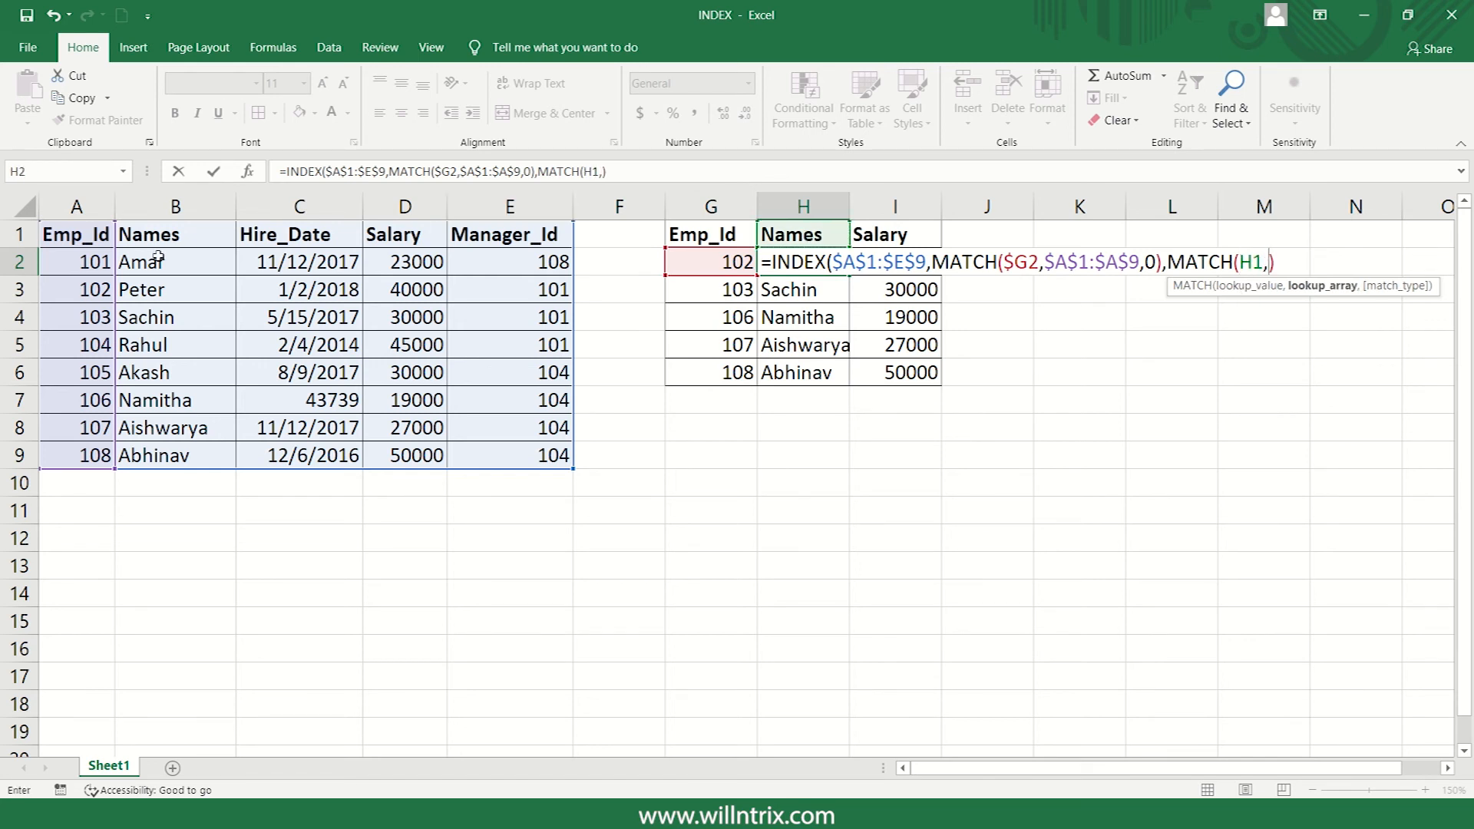
left_click(86, 237)
key("ctrl+shift+Right")
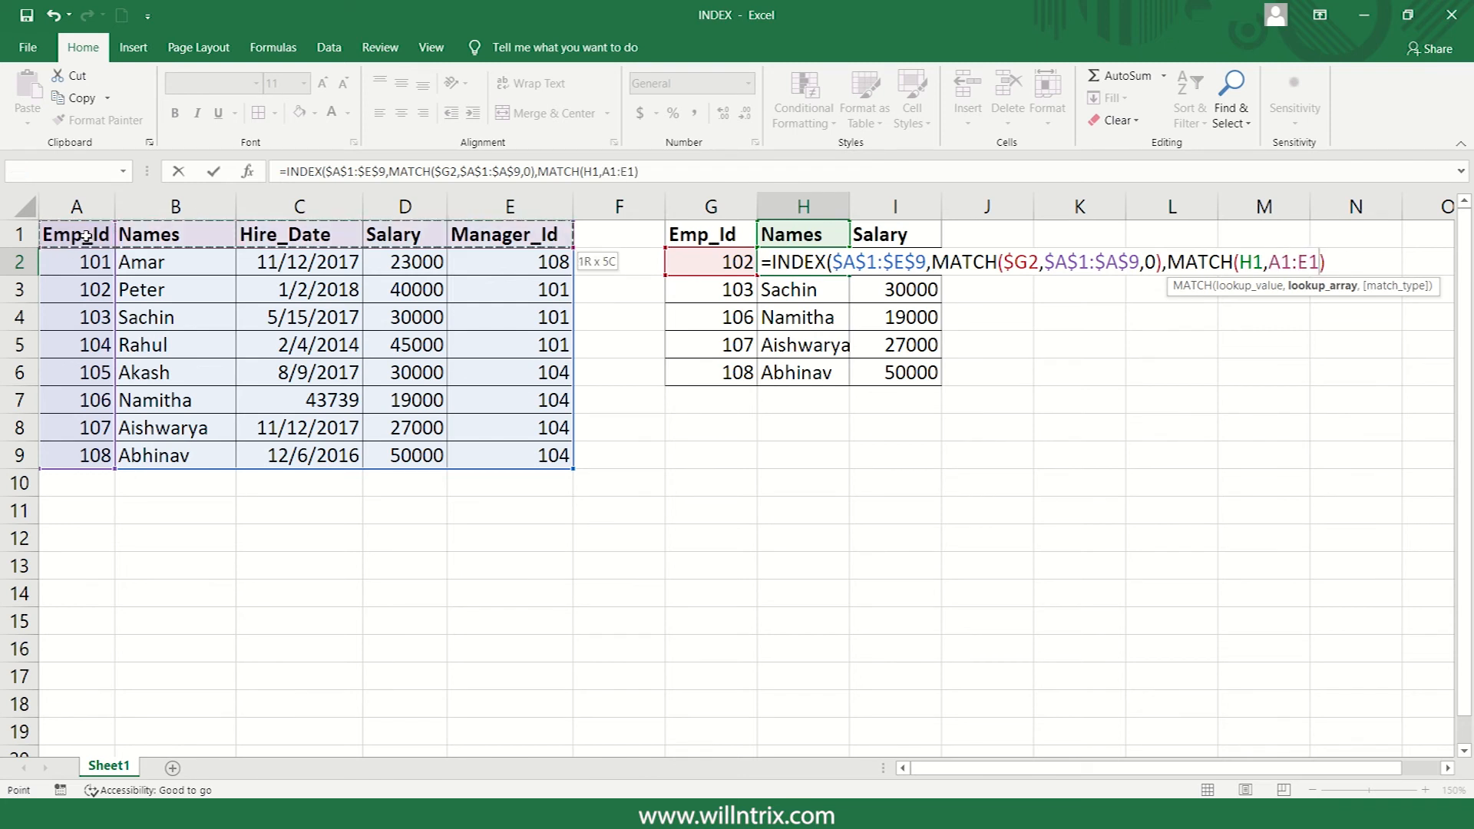
type(",0")
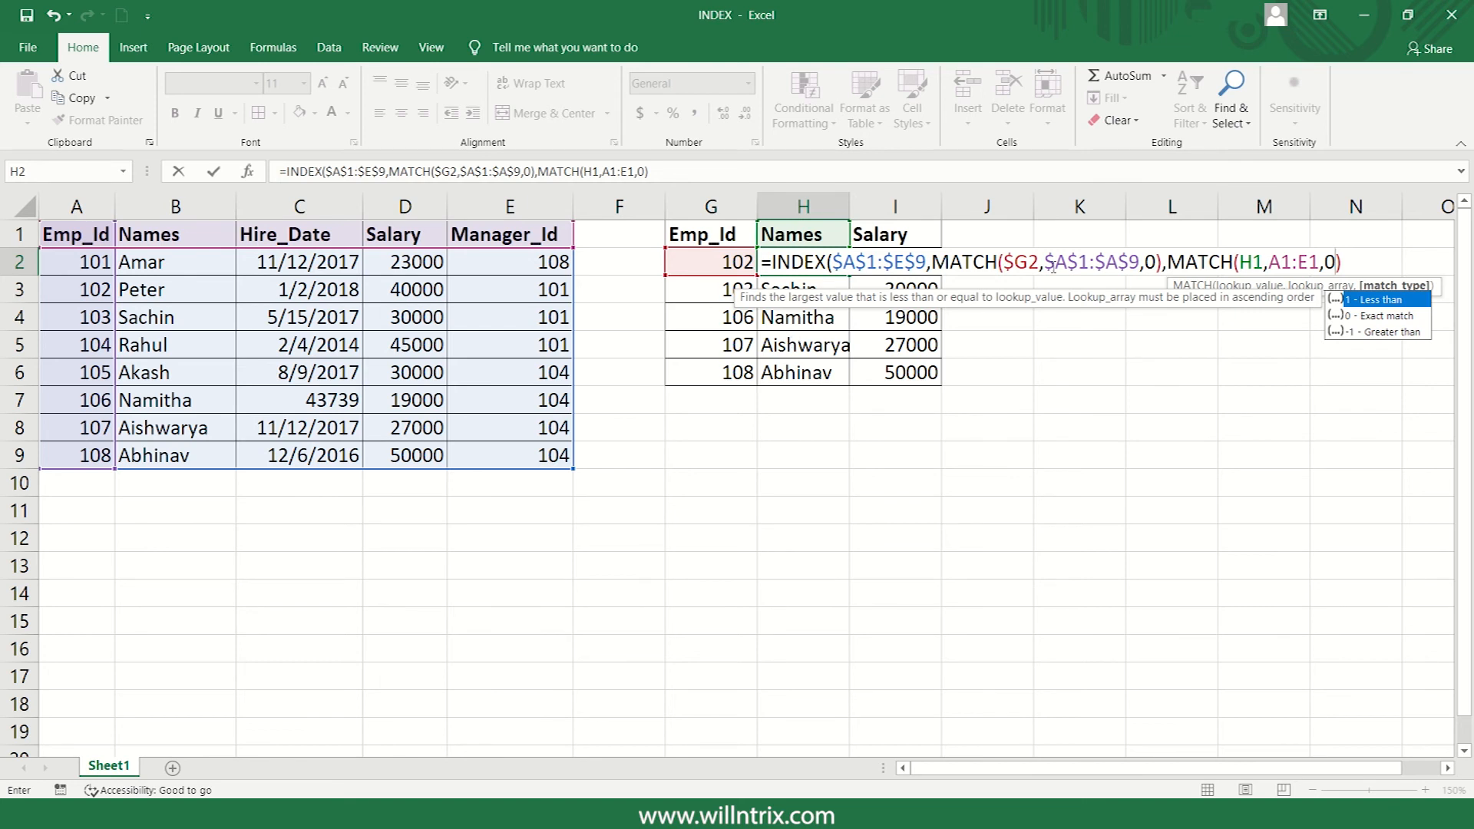
Step: Make the new MATCH lookup array absolute as $A$1:$E$1, lock only the row of its lookup value as H$1, and complete the H2 formula
left_click(1283, 263)
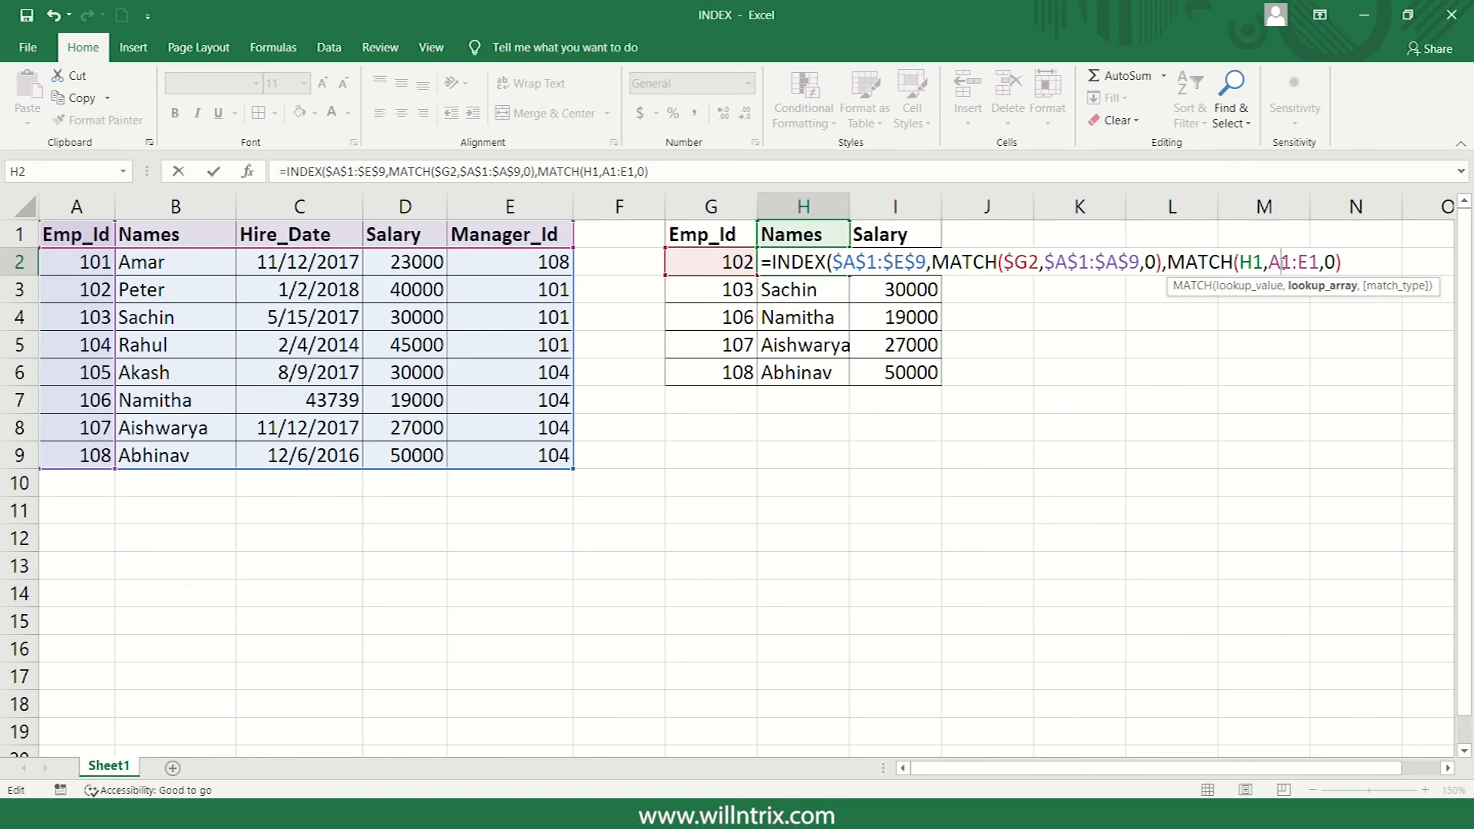
left_click(1302, 290)
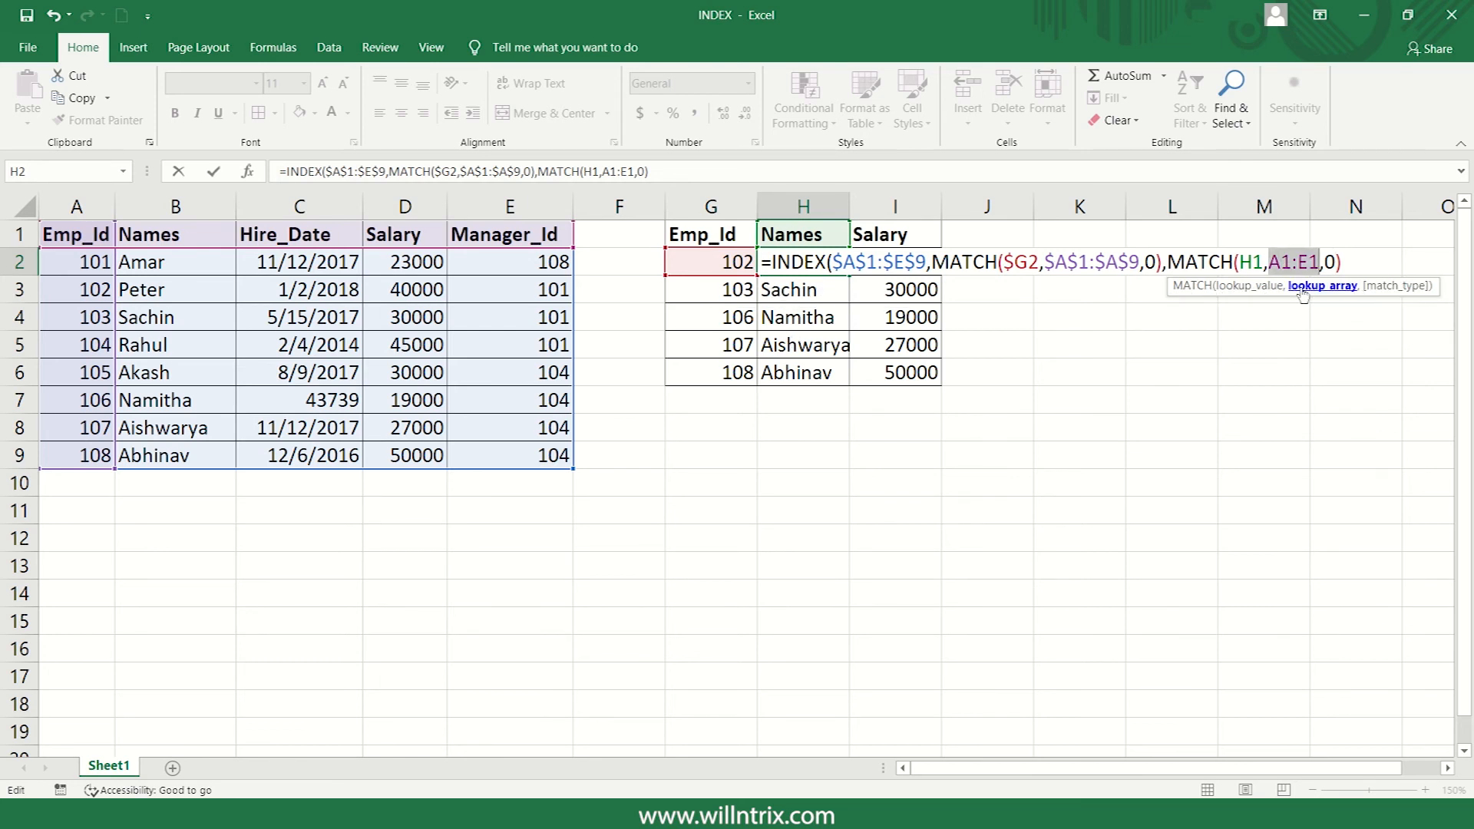
key("F4")
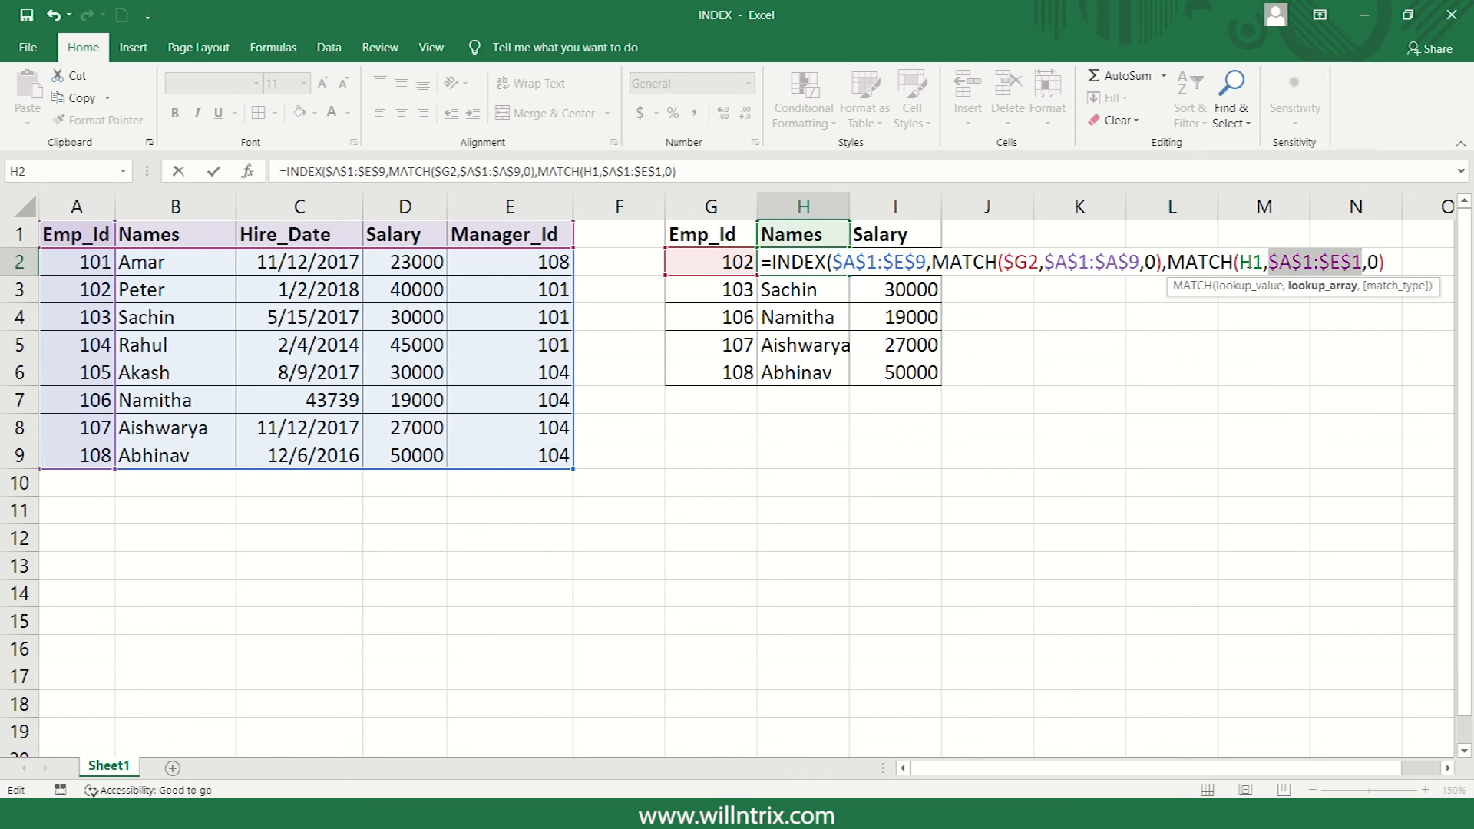
left_click(1252, 287)
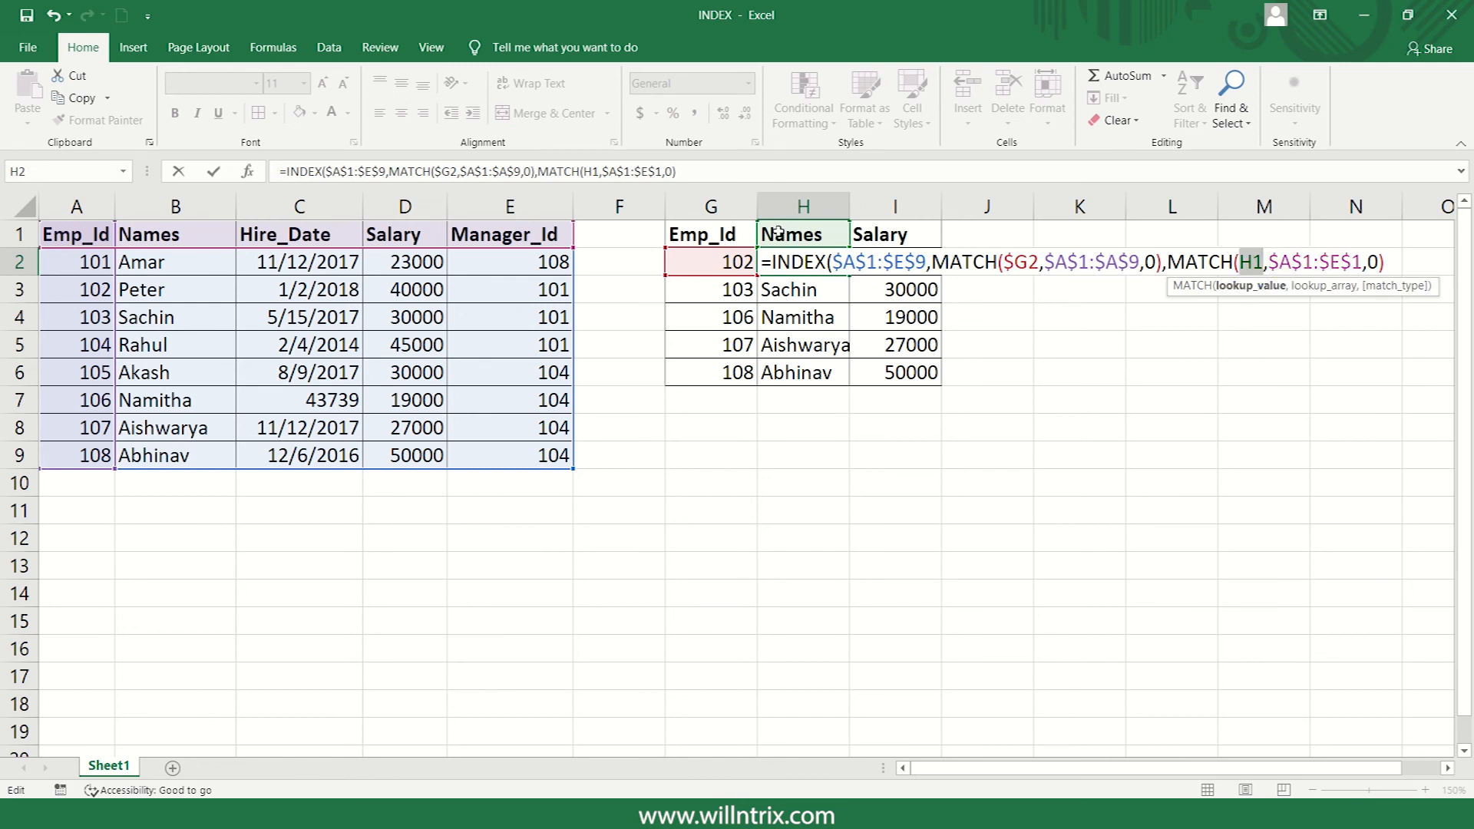
key("F4")
key("F4")
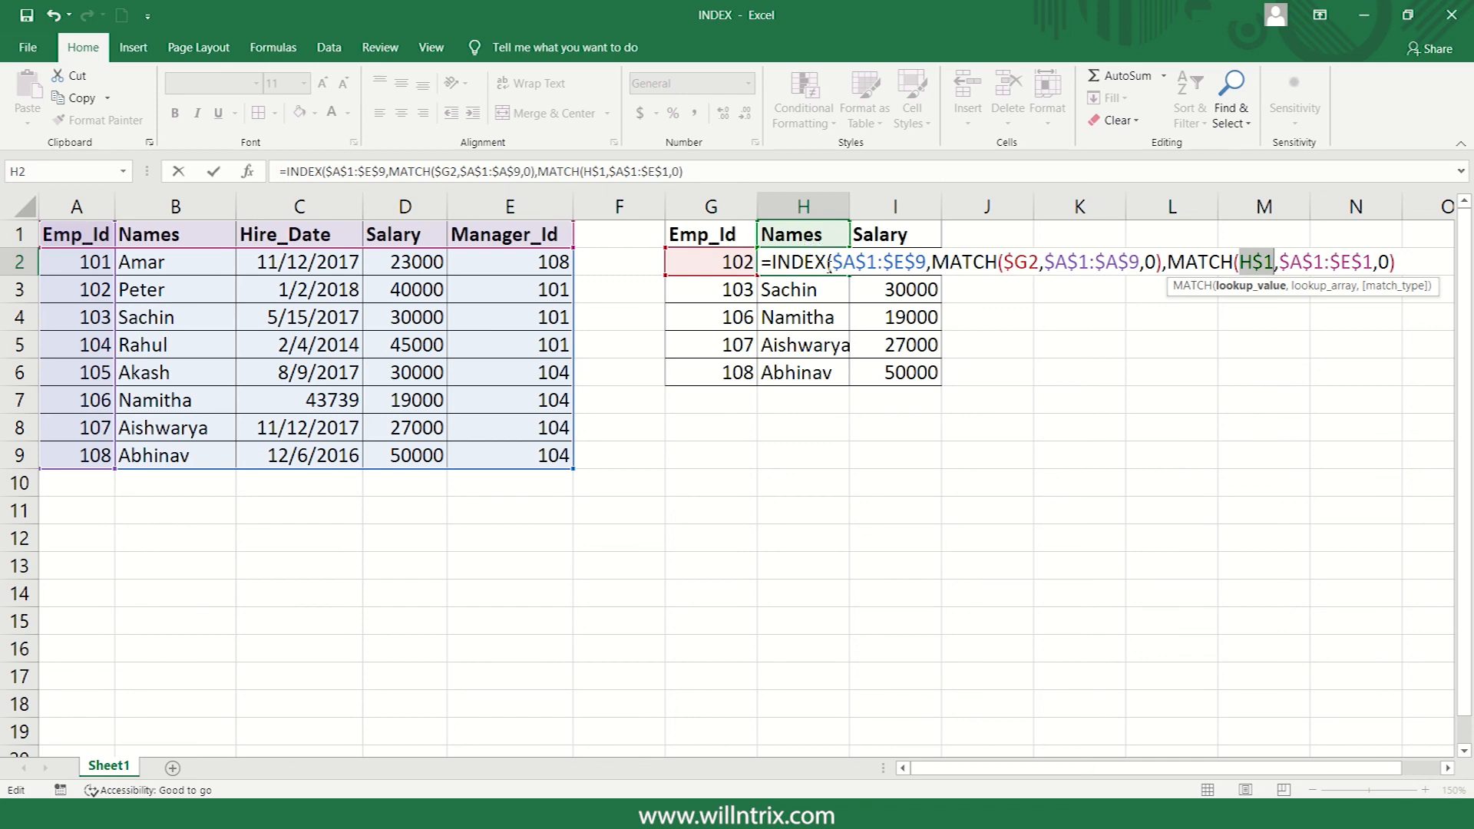
key("Return")
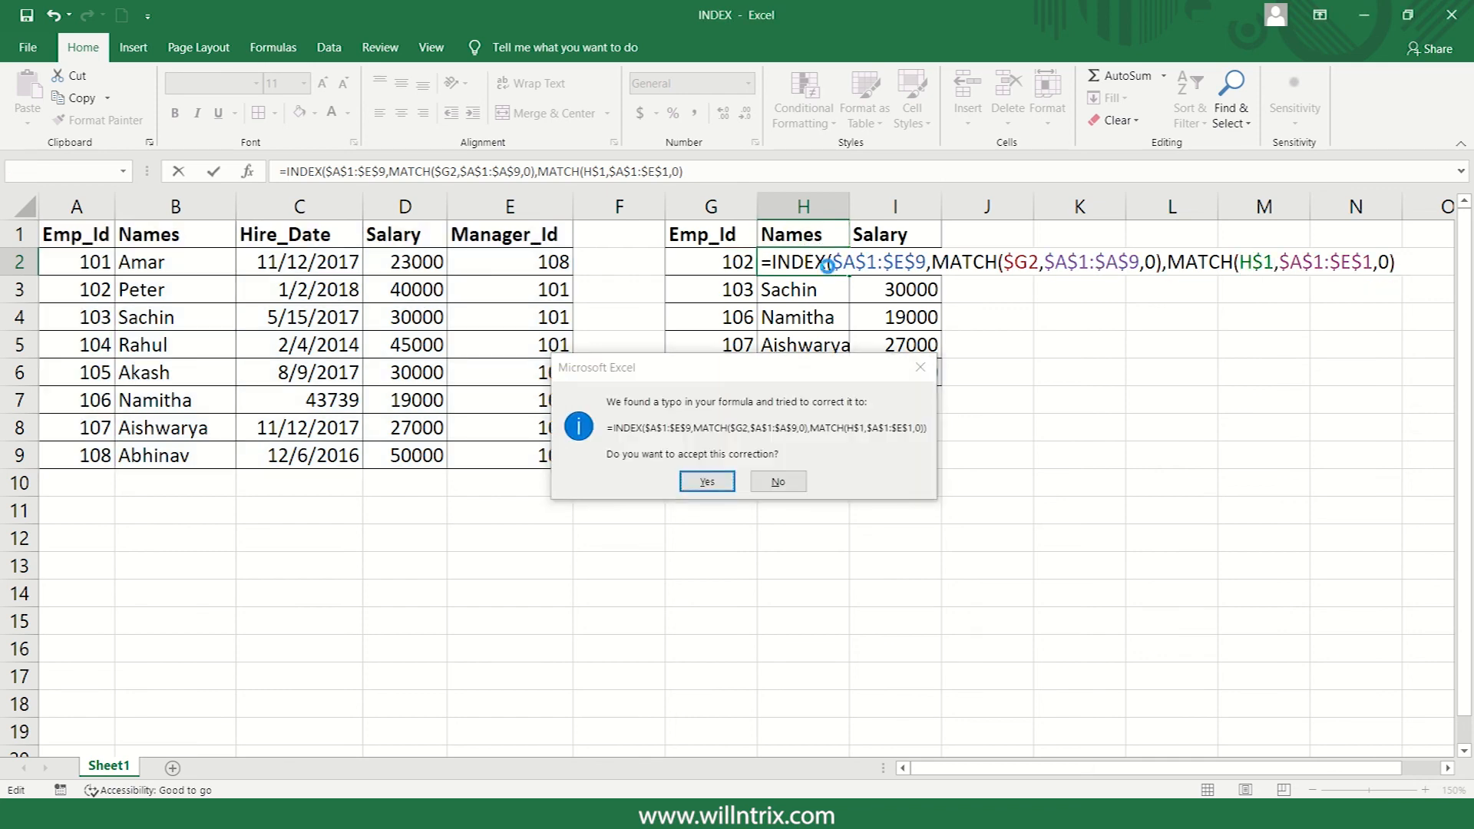
key("Return")
Step: Fill the H2 formula down and across the Names and Salary cells, H2:I6
key("ctrl+shift+Down")
key("ctrl+shift+Right")
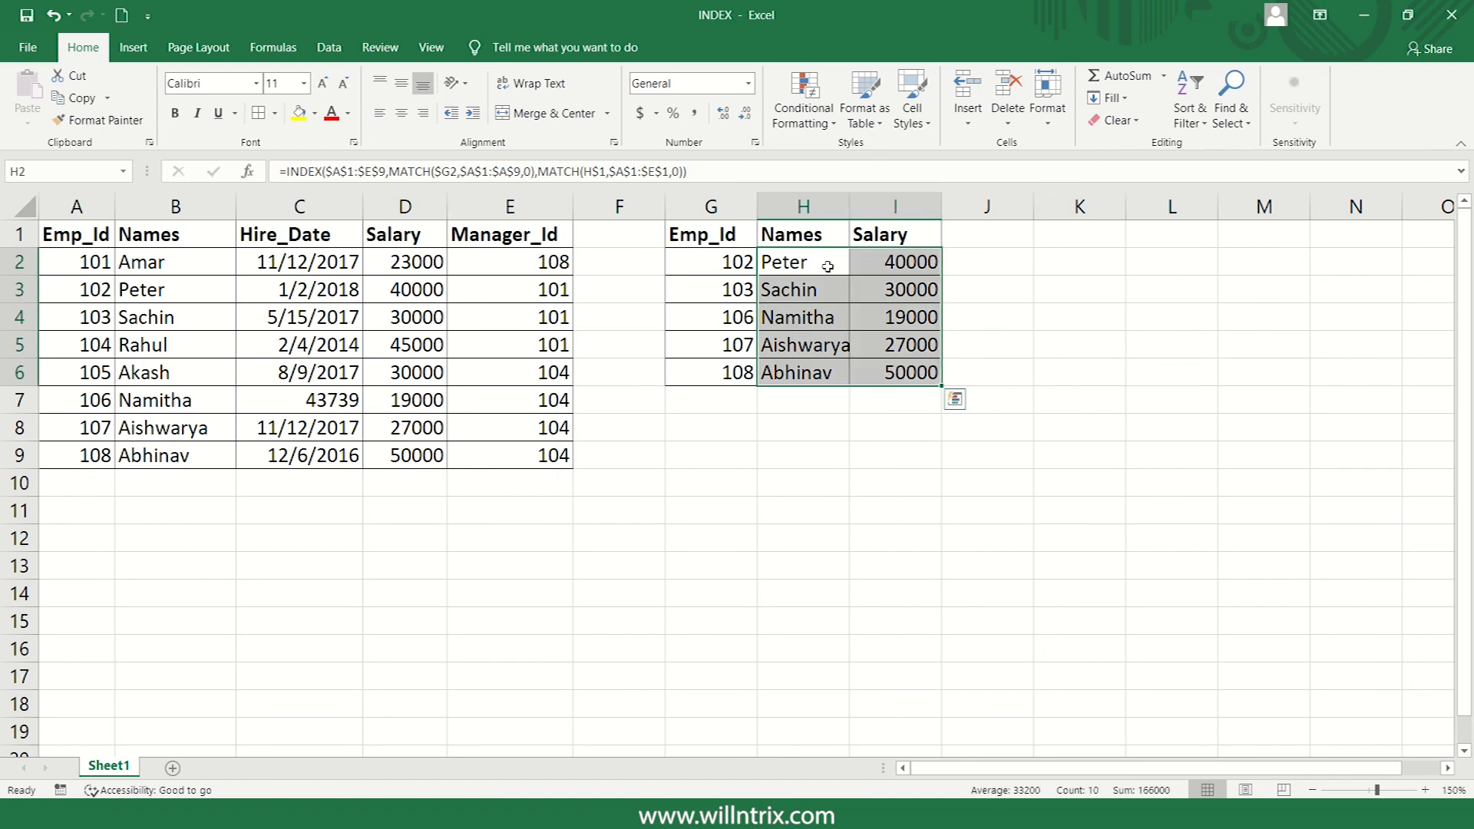
key("ctrl+q")
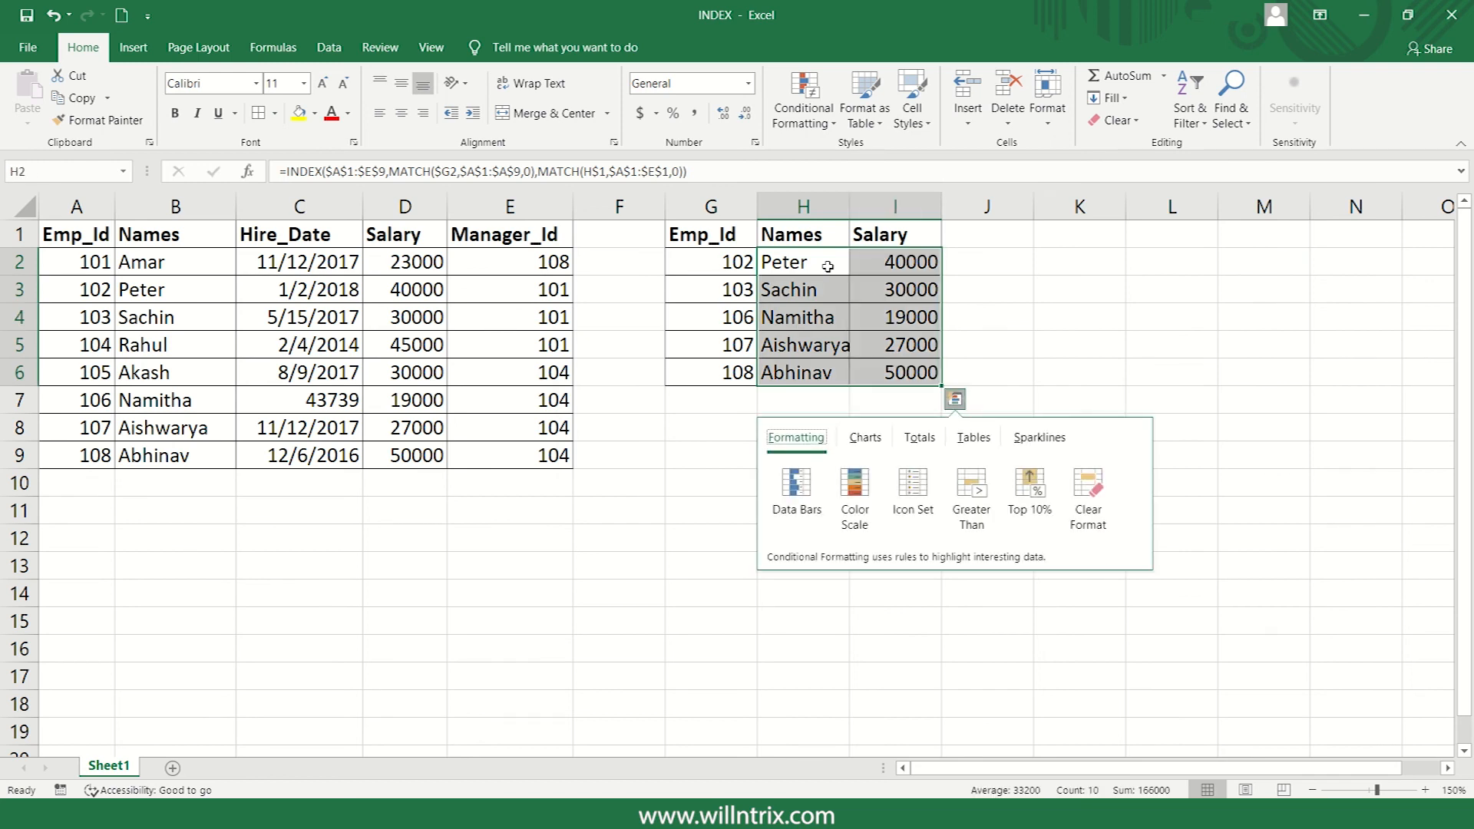
key("Escape")
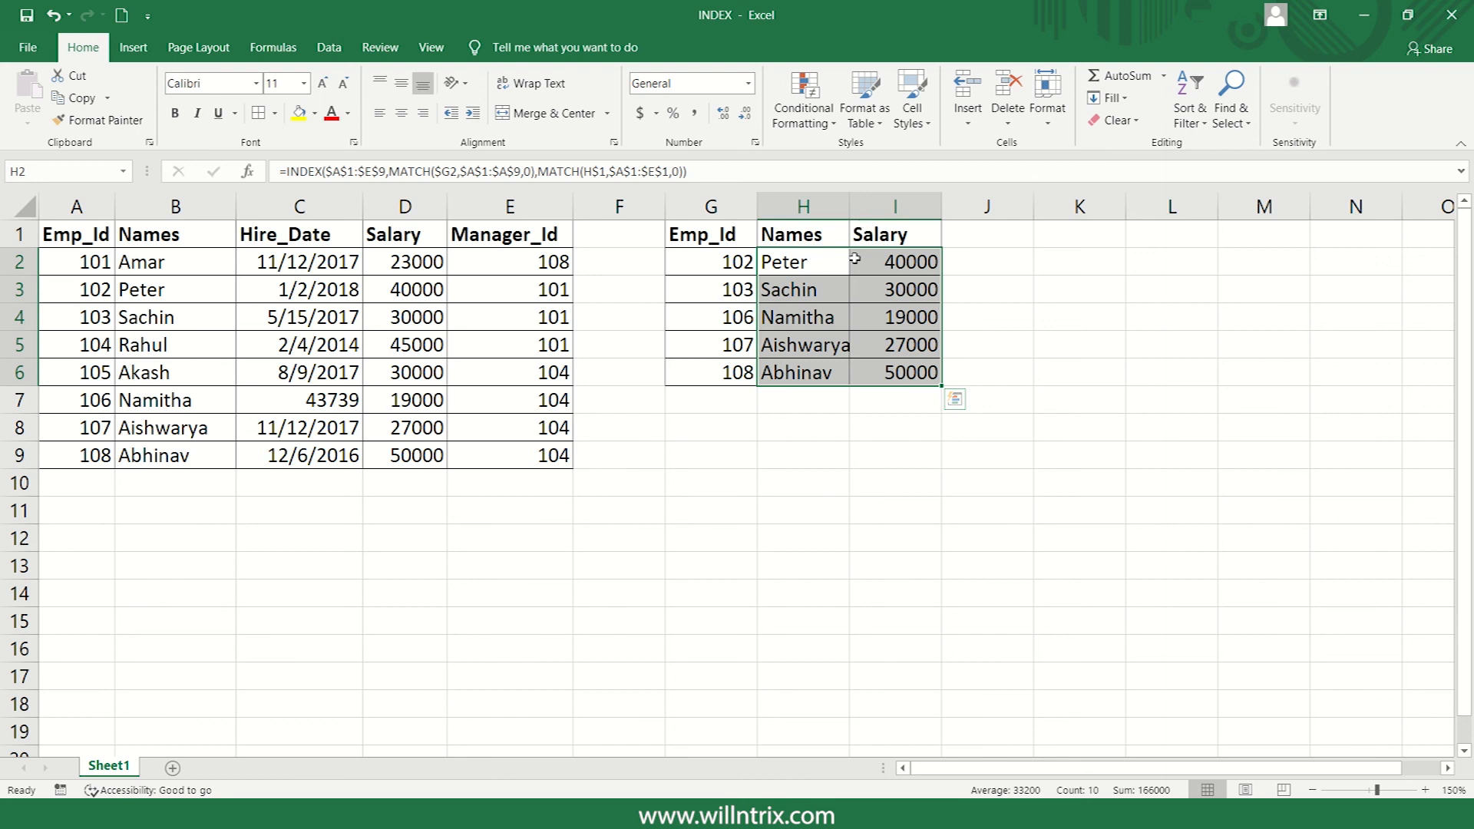
Step: Examine the filled formula in I3, checking the references in its column-number MATCH
double_click(895, 289)
left_click(1277, 305)
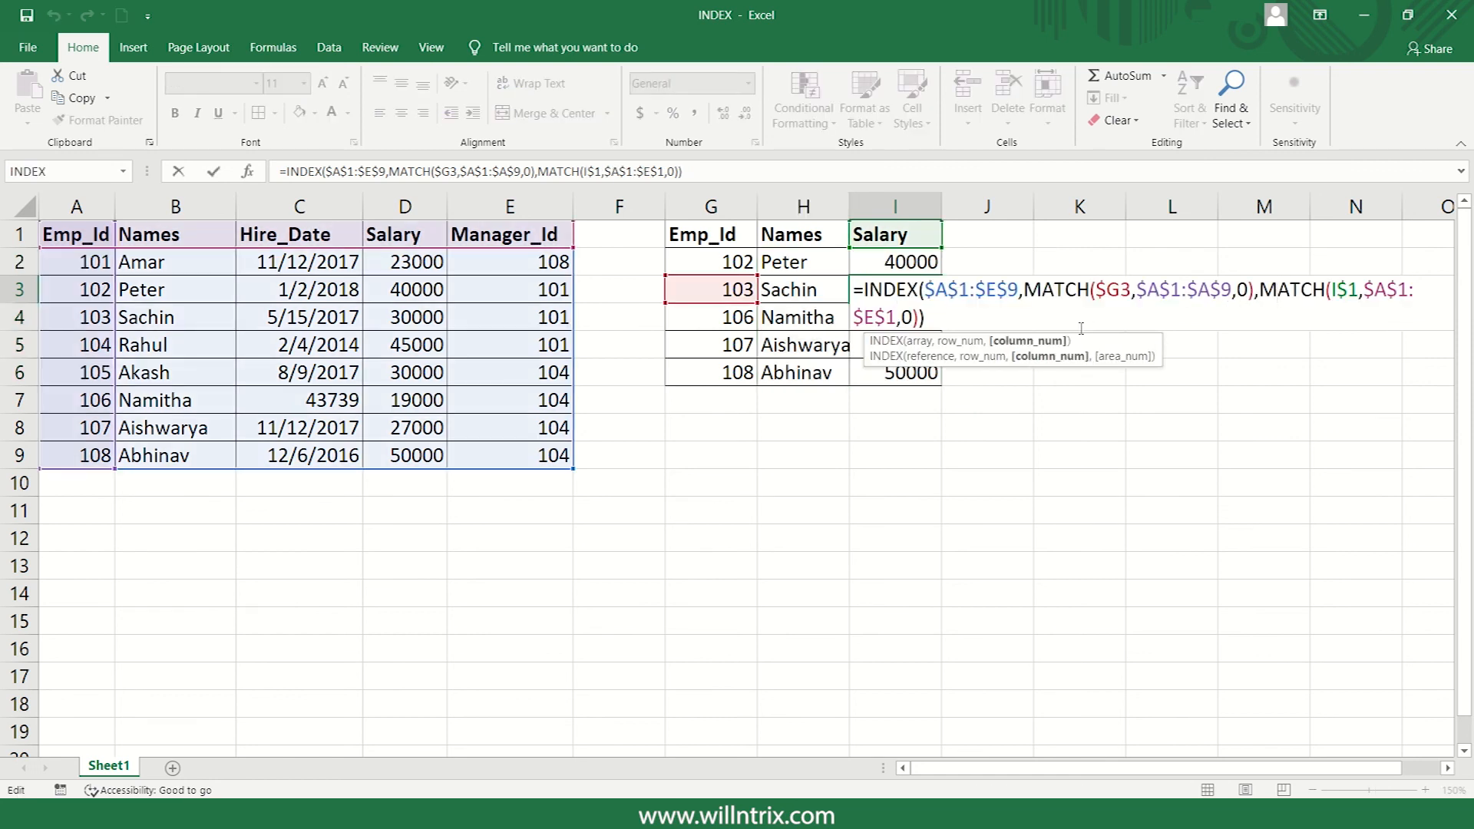
key("Return")
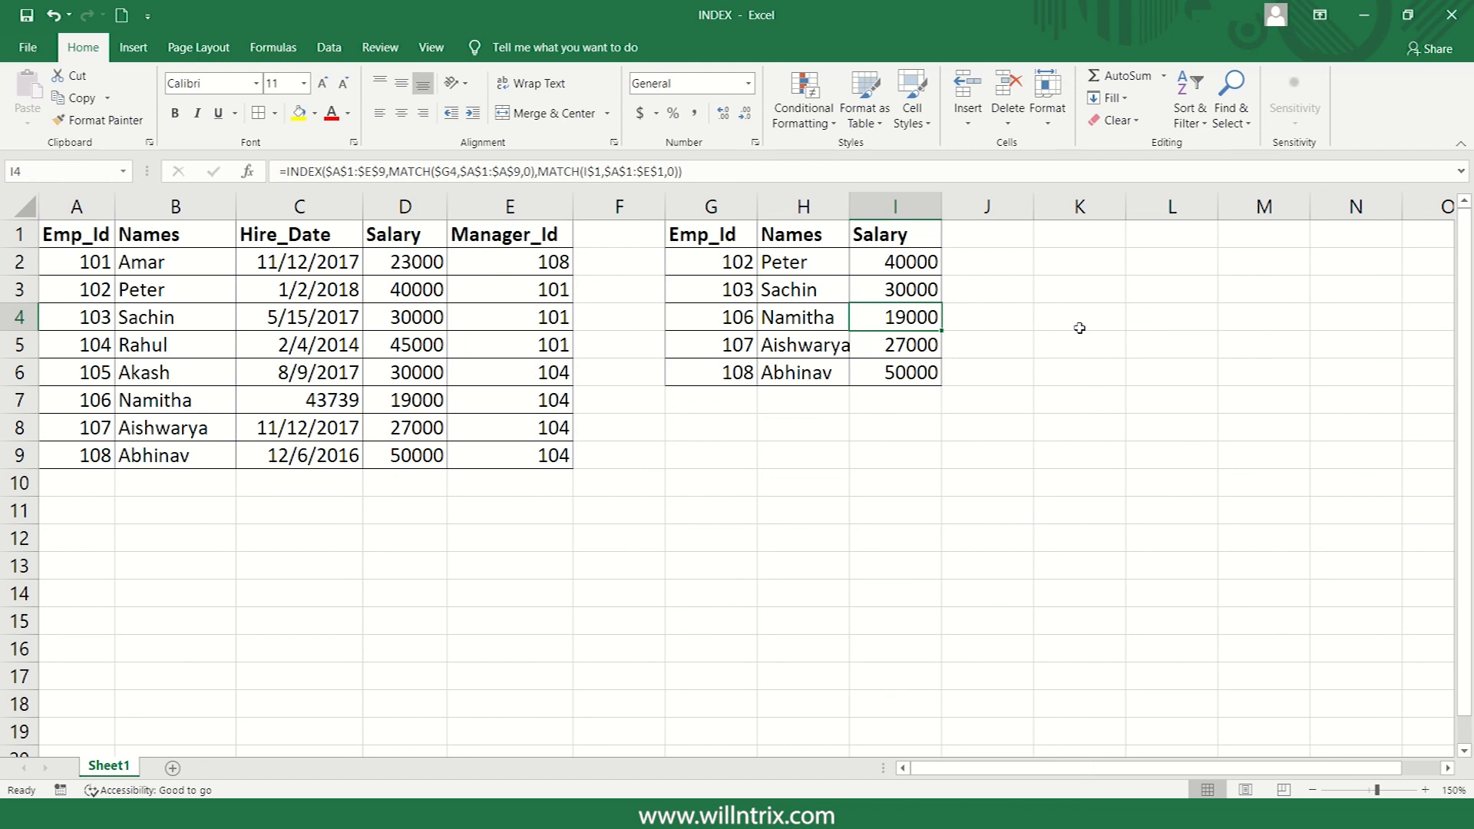